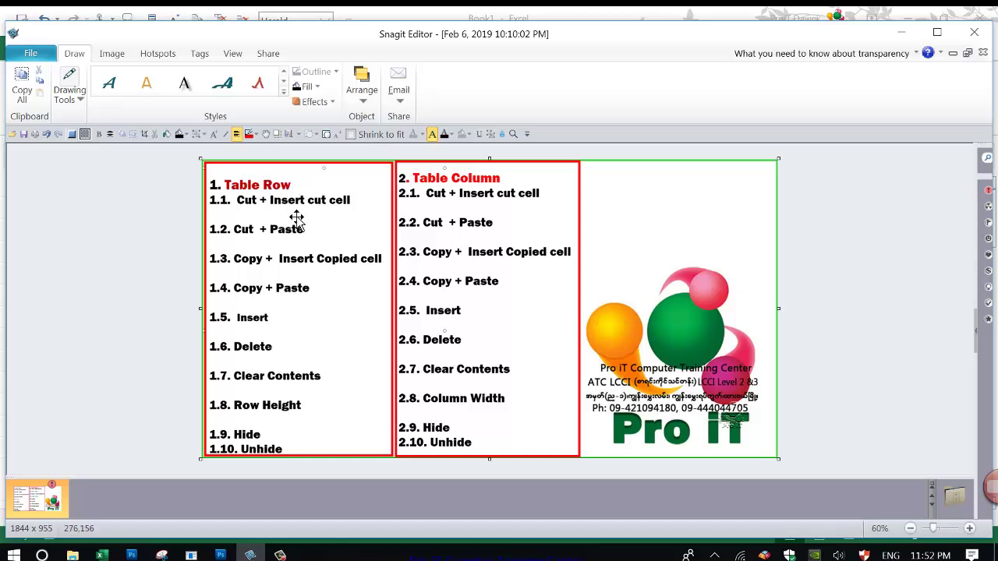
Switch from the Snagit topic outline back to the Excel workbook with the colored number grid
left_click(101, 555)
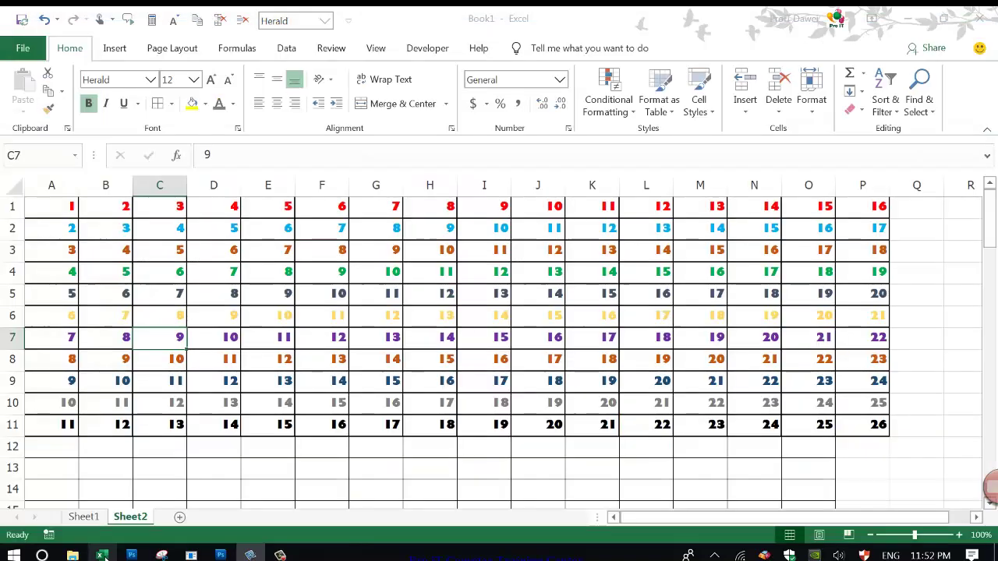
Cut the blue row 2 and insert it above row 5, so it lands at row 4
left_click(14, 227)
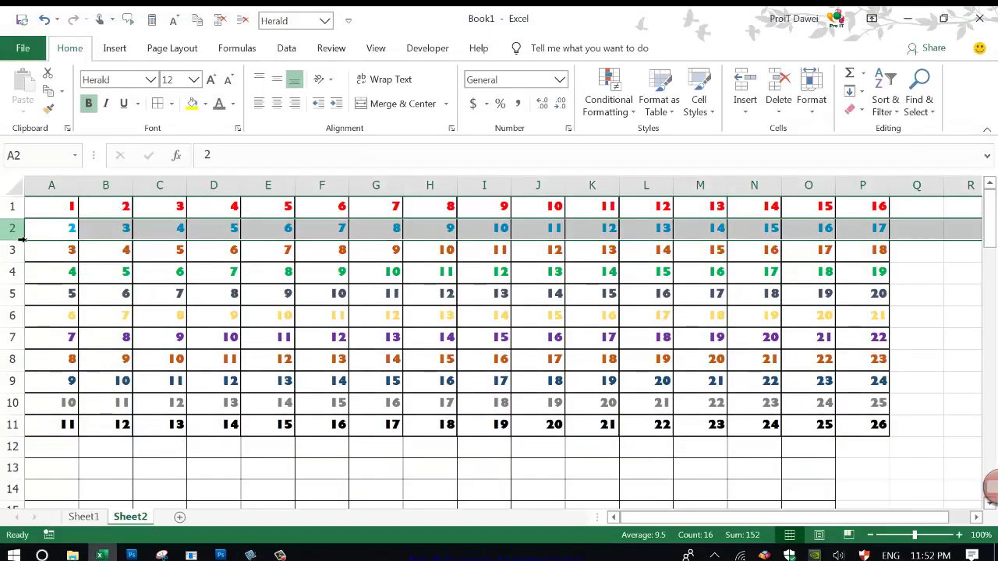
right_click(122, 234)
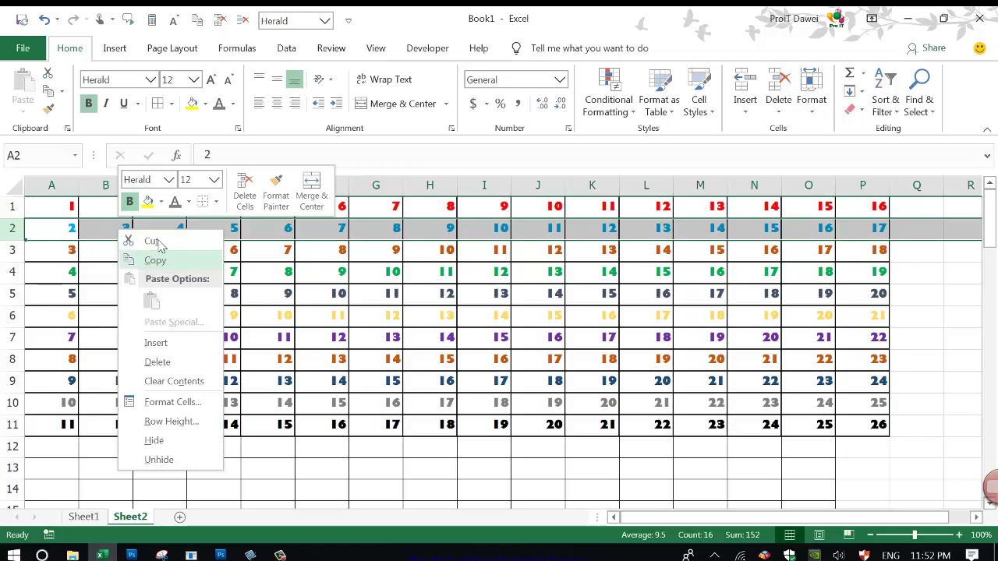
left_click(152, 240)
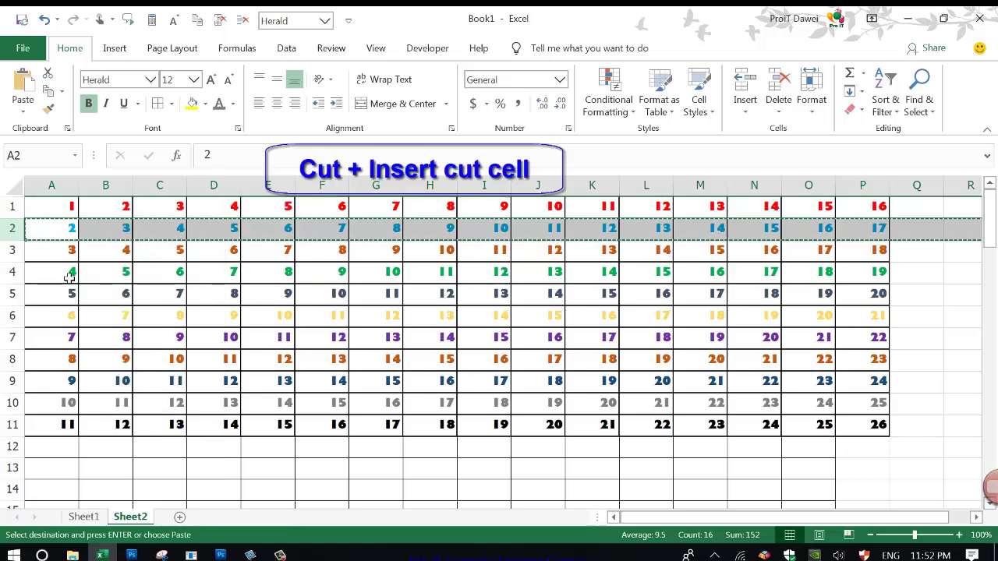
left_click(12, 293)
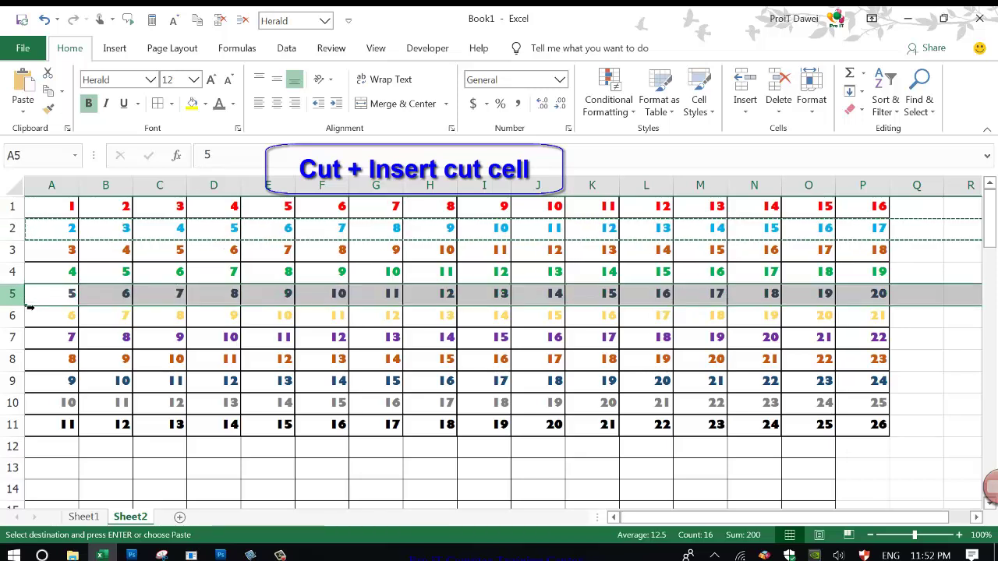
right_click(142, 302)
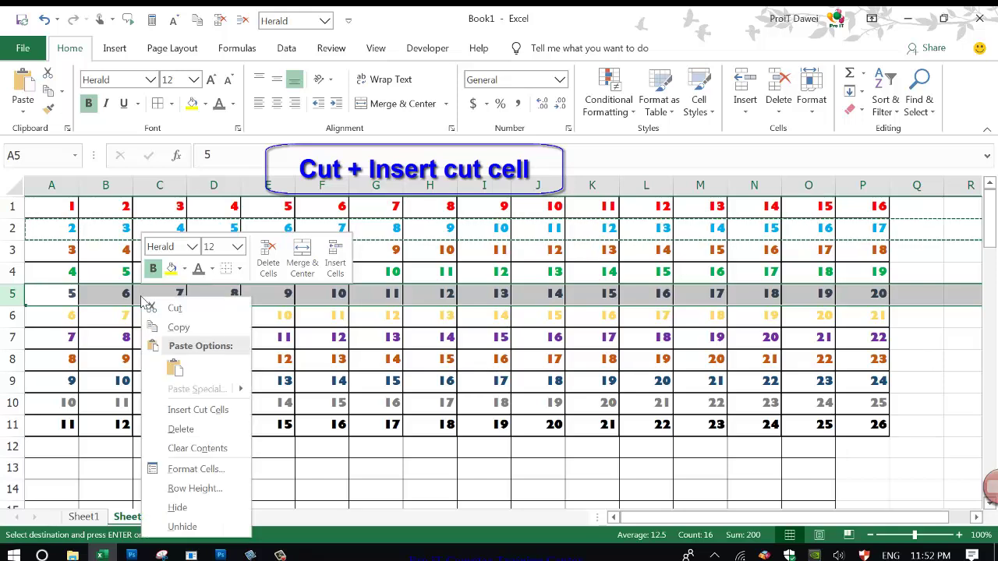
left_click(197, 410)
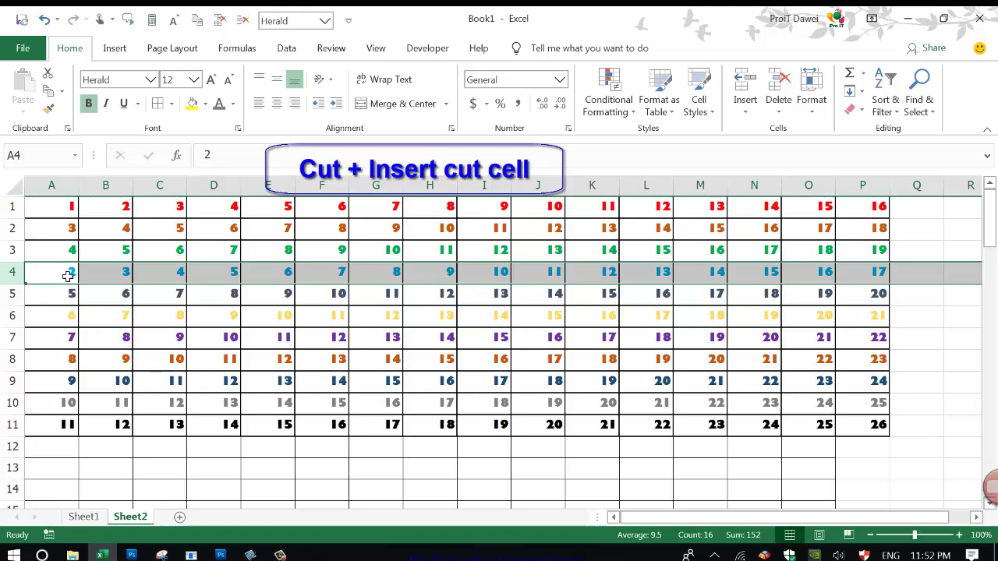
left_click(14, 293)
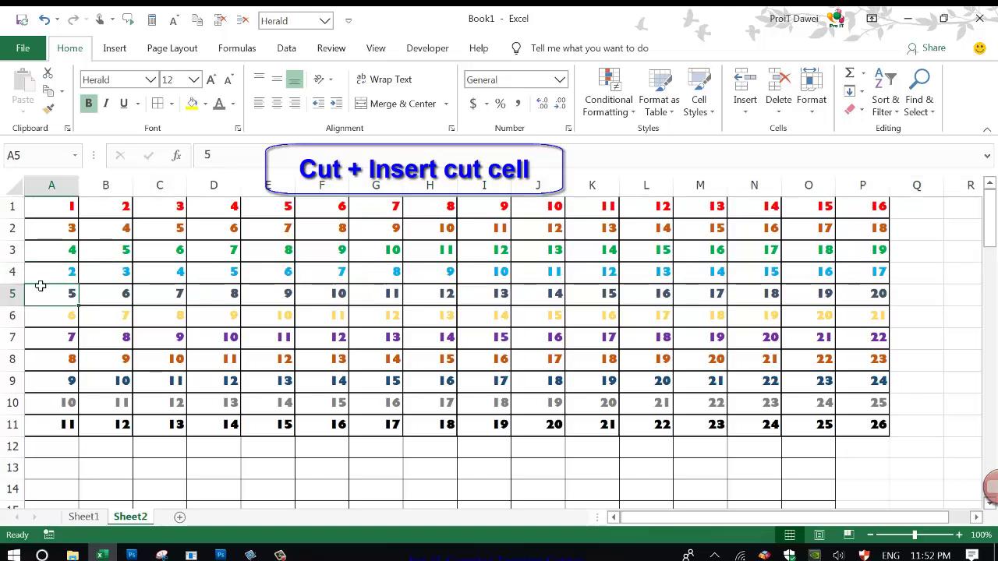
left_click(13, 272)
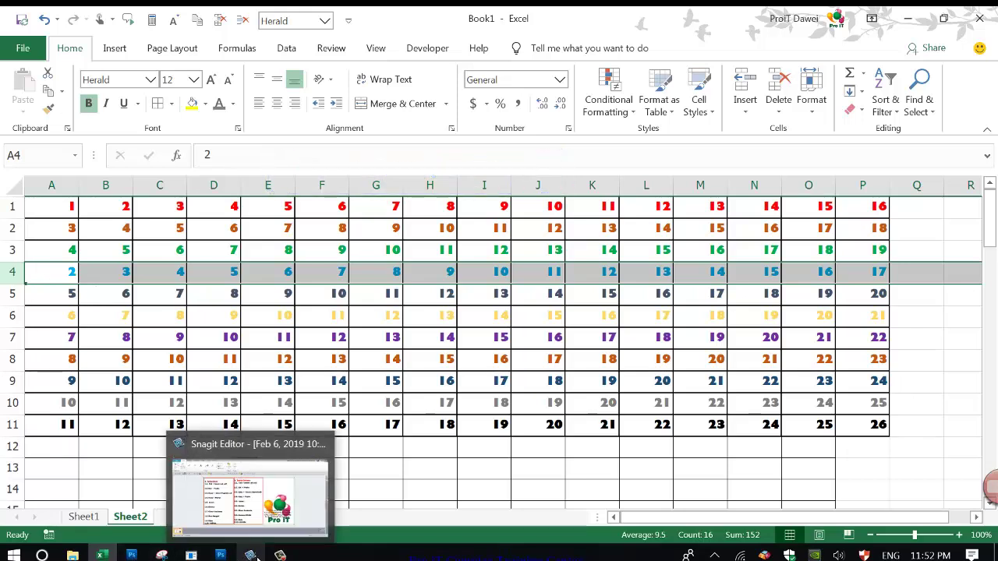
Cut the blue row 4 and paste it into row 13, then show the Snagit outline
left_click(251, 555)
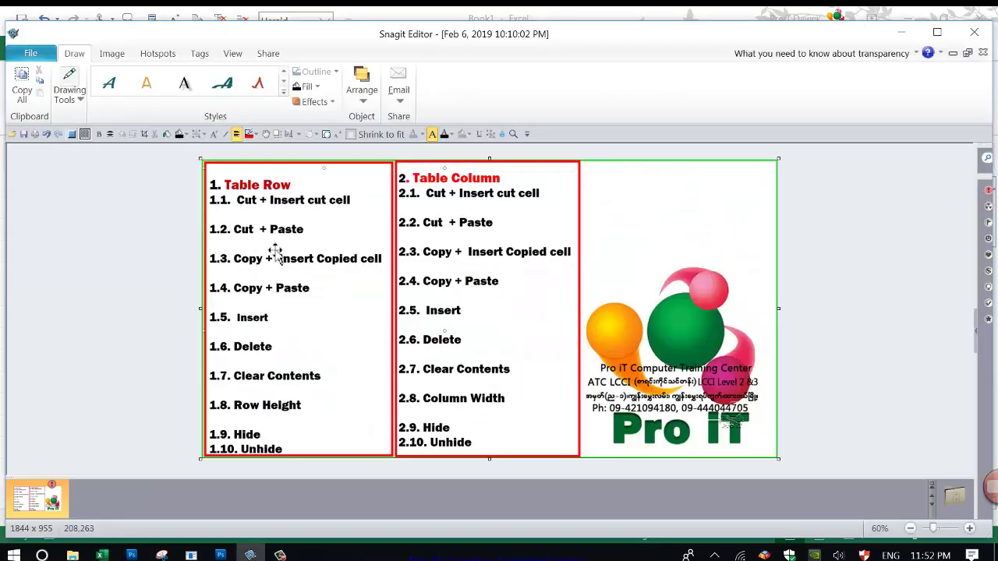
left_click(104, 555)
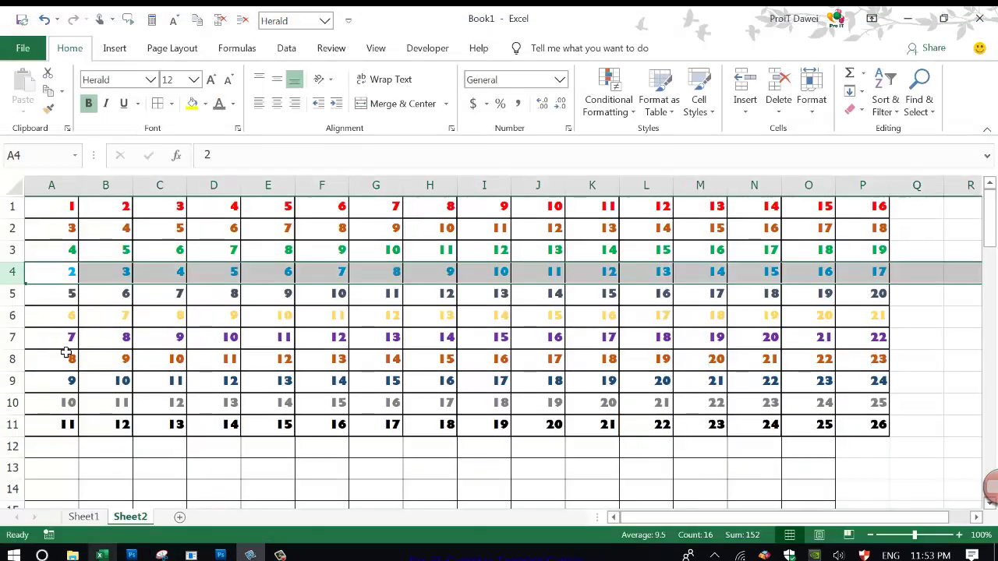
right_click(27, 273)
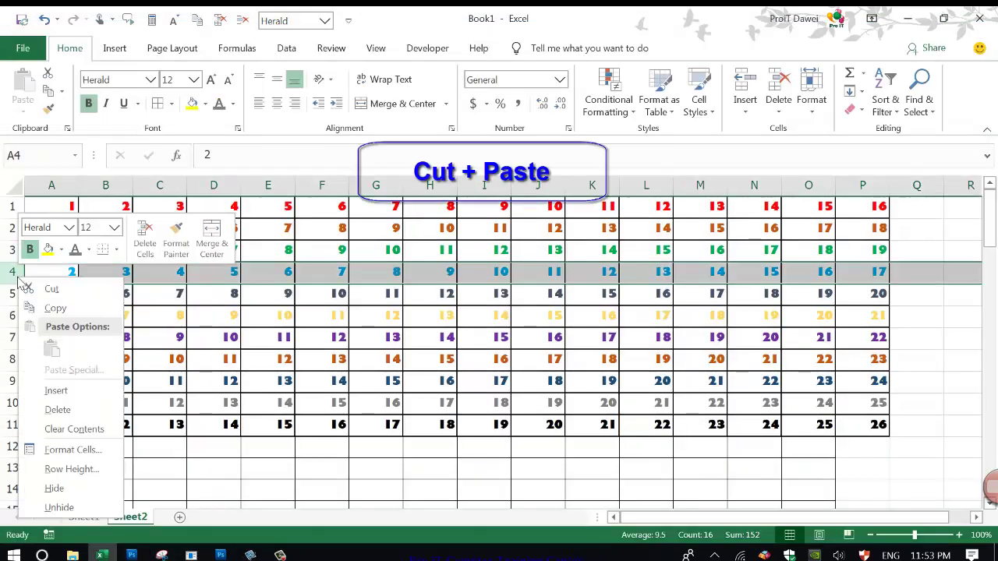
left_click(50, 290)
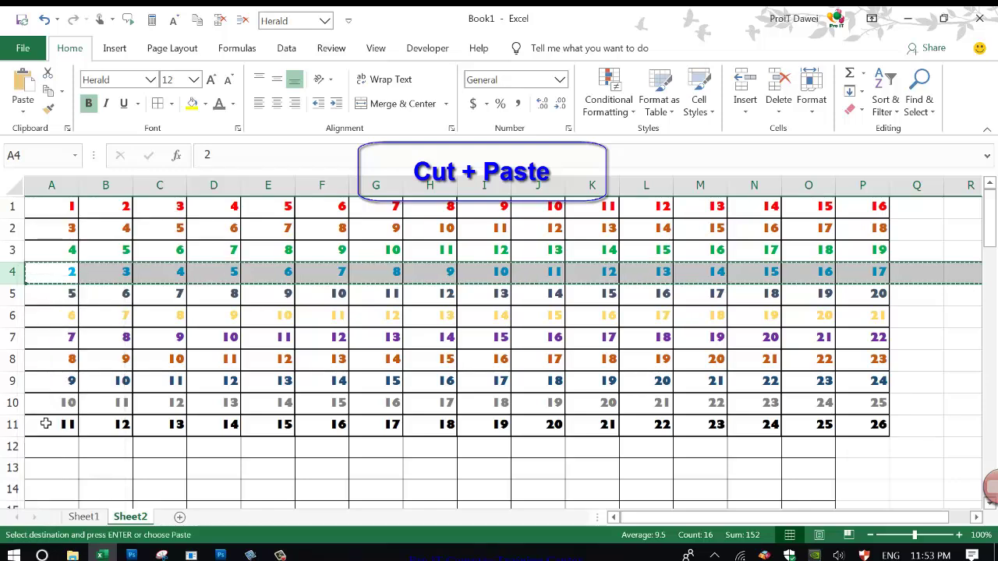
left_click(12, 467)
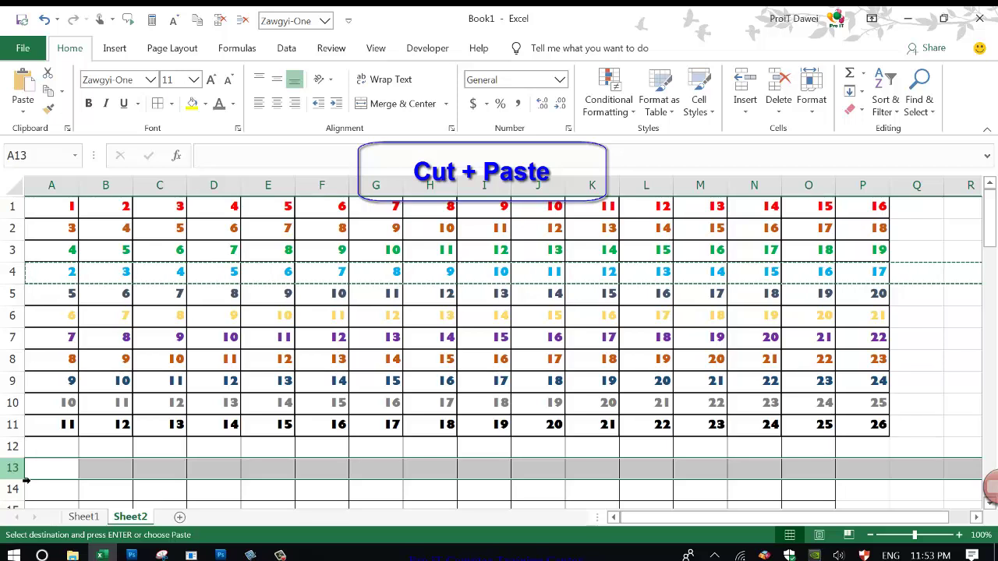
right_click(26, 468)
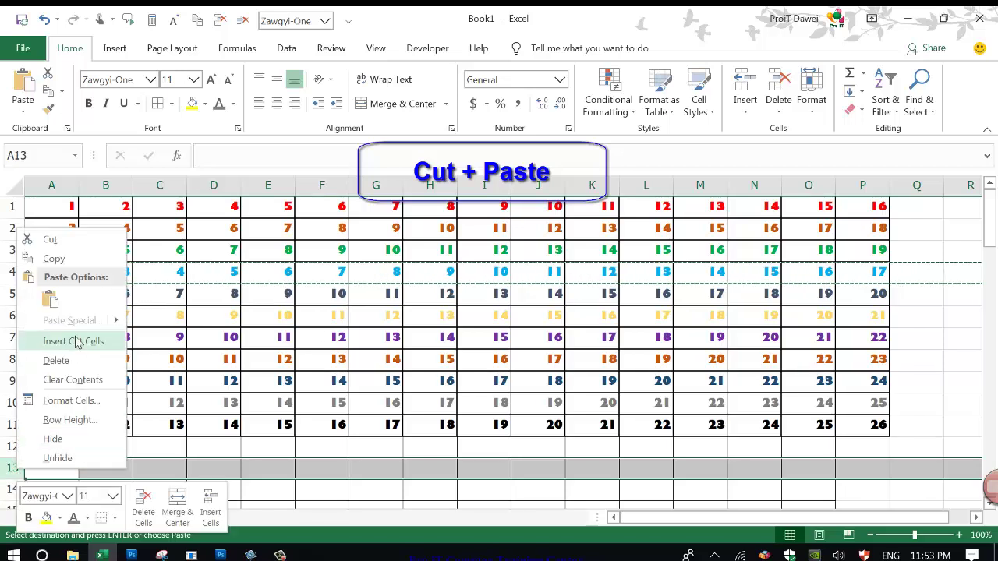
left_click(50, 298)
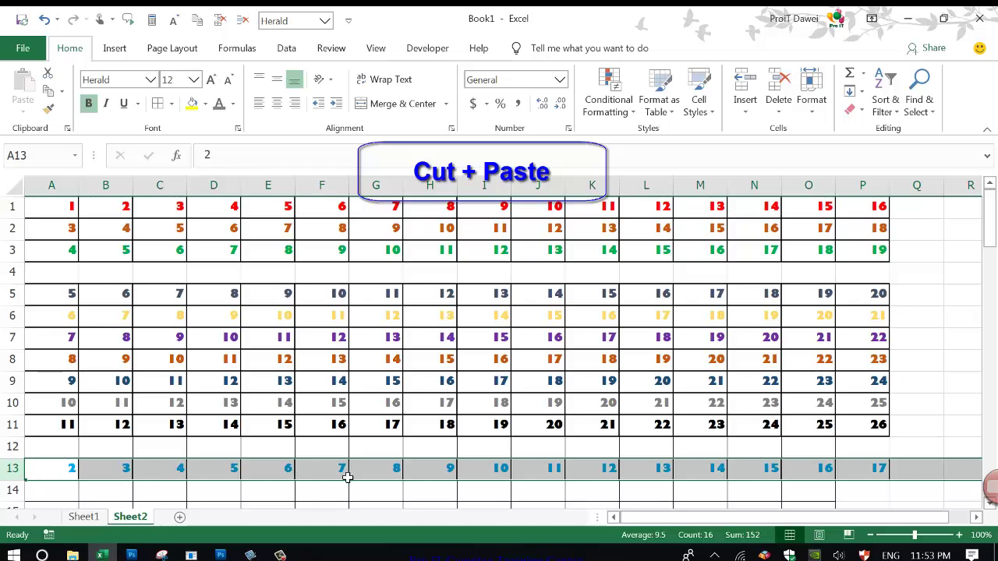
left_click(262, 424)
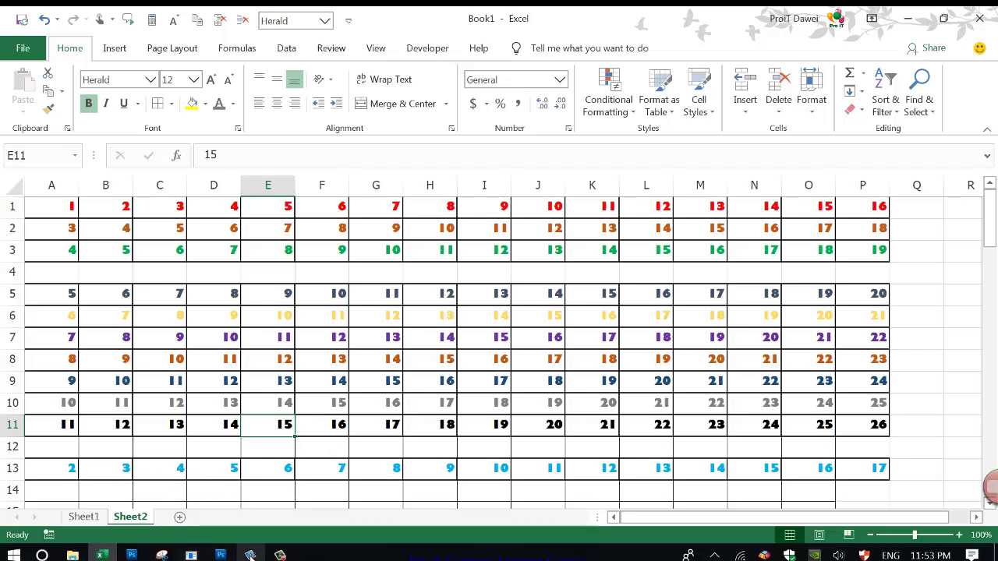
left_click(250, 499)
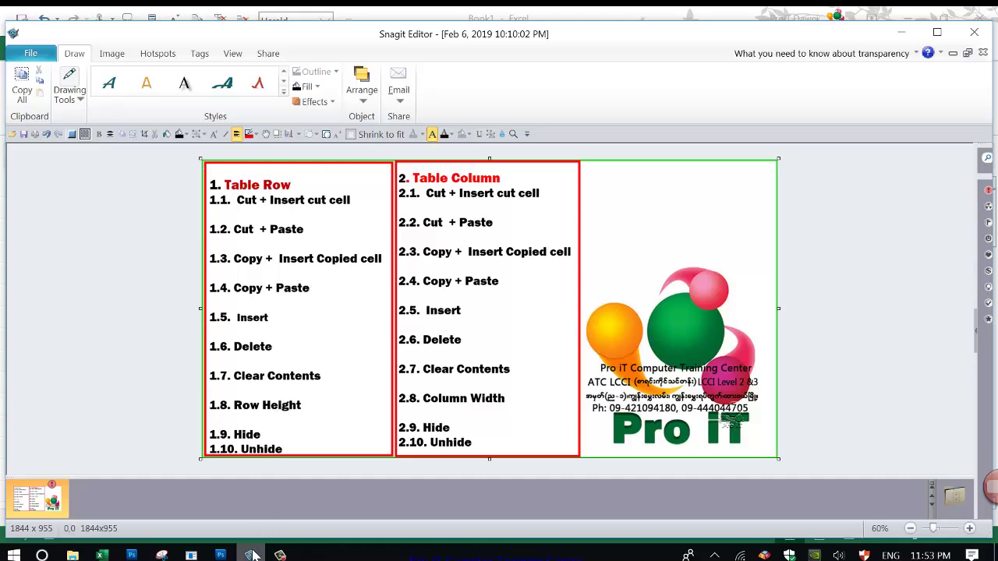
Copy the yellow 6–21 row at row 6 in the workbook
left_click(102, 556)
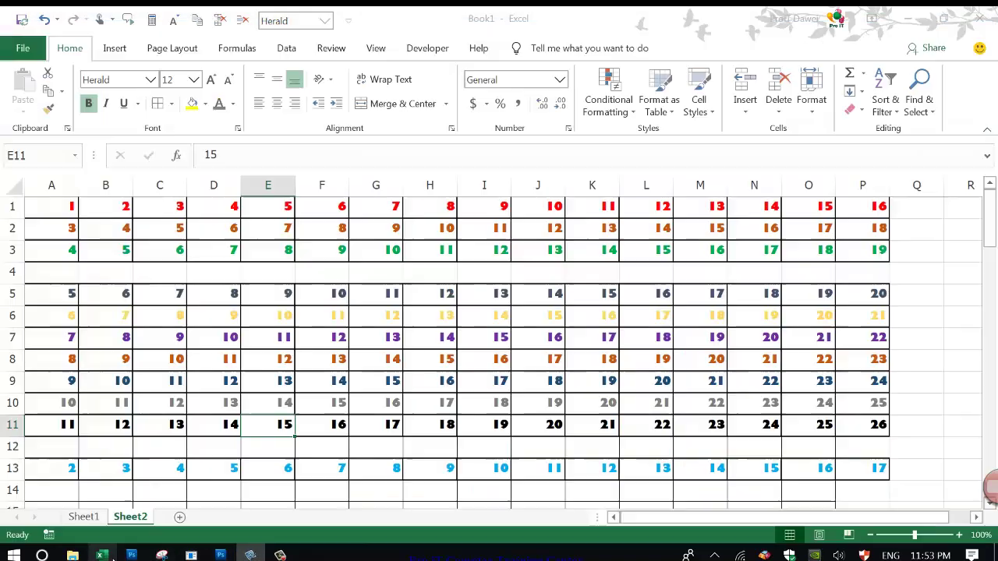
left_click(17, 293)
left_click(14, 315)
right_click(19, 316)
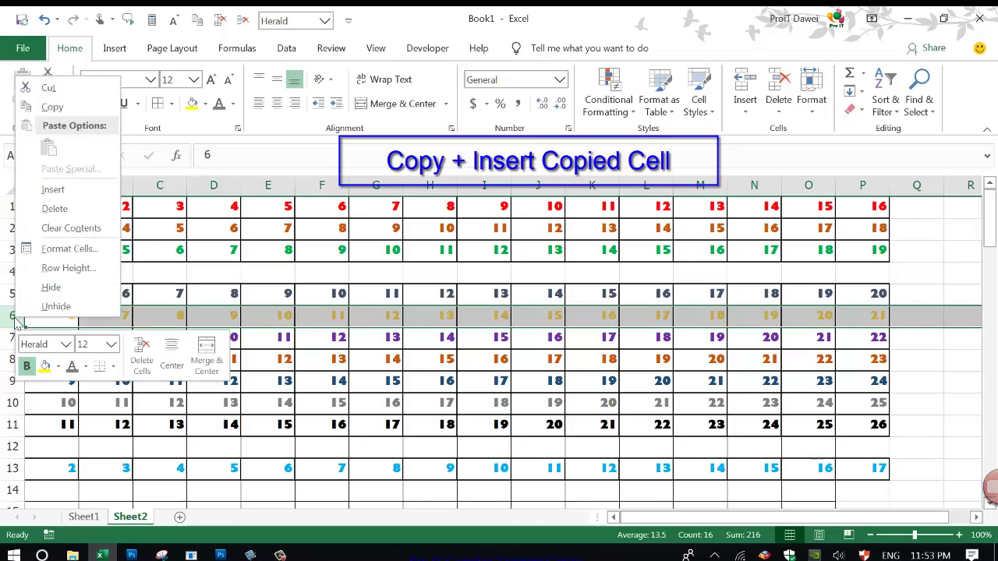
left_click(52, 107)
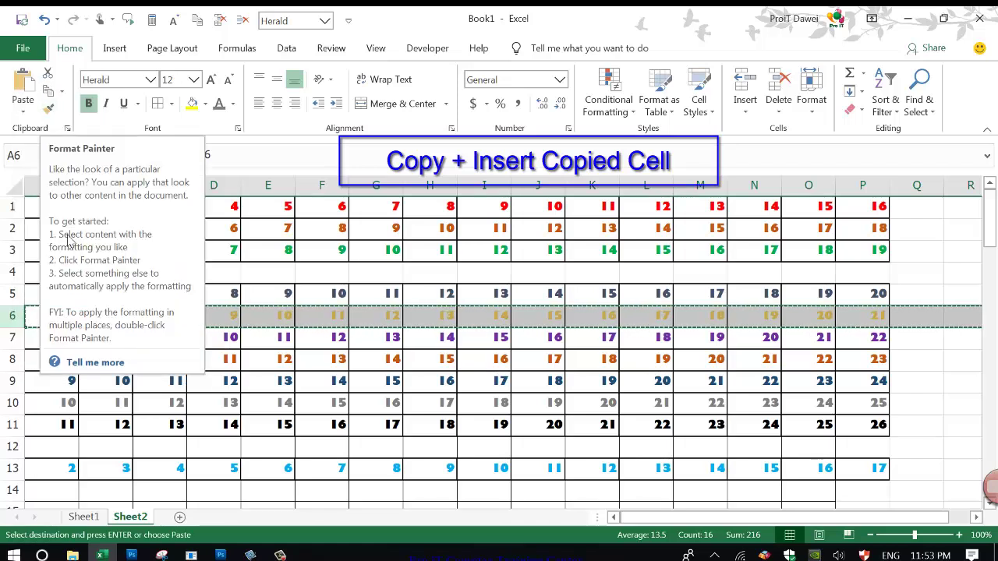
Insert the copied yellow row at row 9, then select the original and the copy
left_click(62, 382)
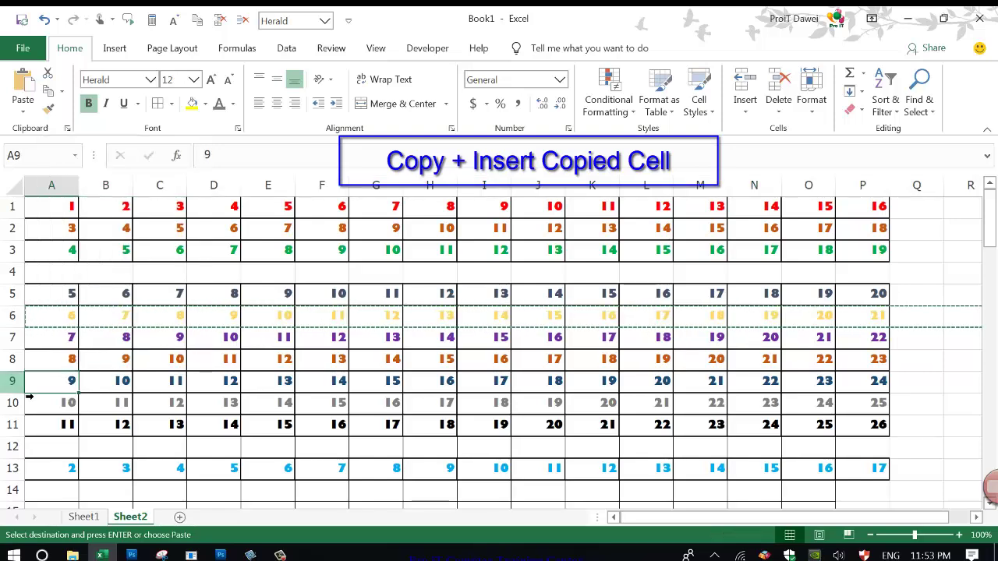
left_click(13, 382)
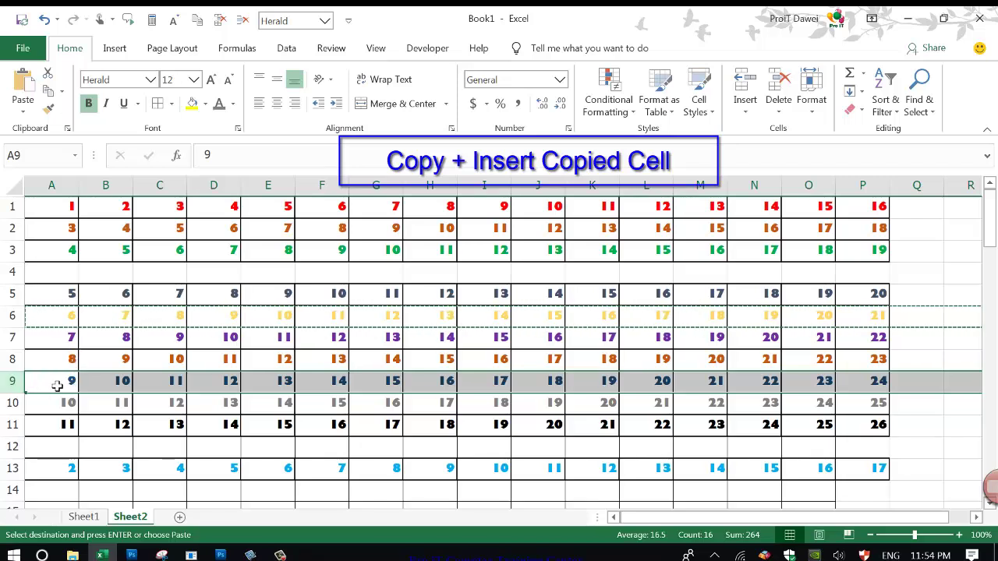
right_click(57, 386)
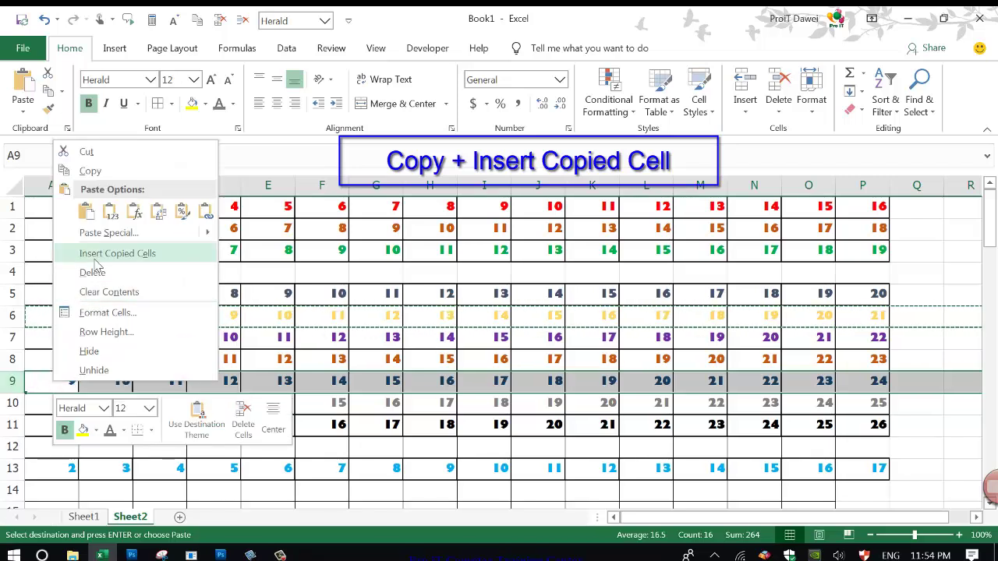
left_click(117, 253)
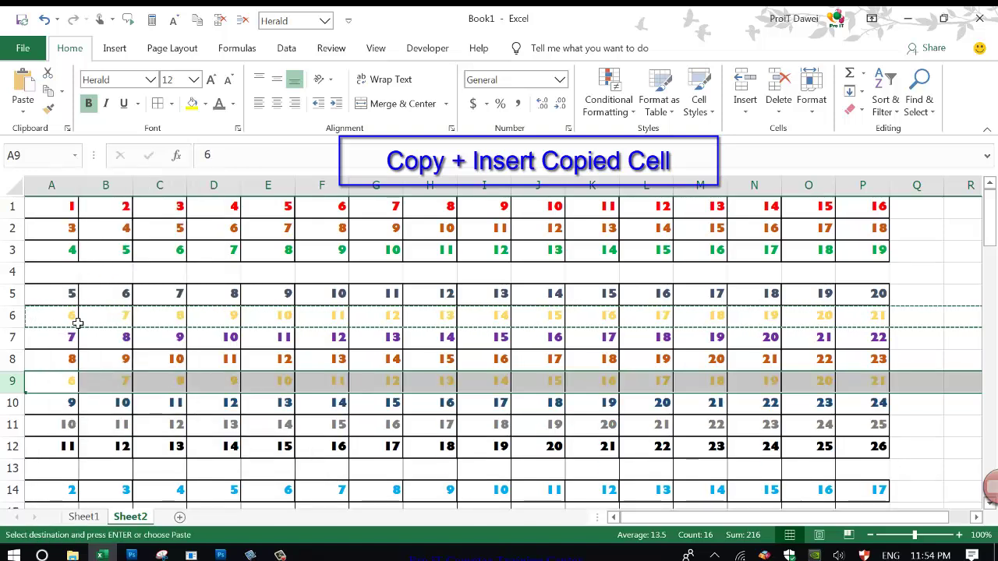
left_click_drag(14, 316, 30, 331)
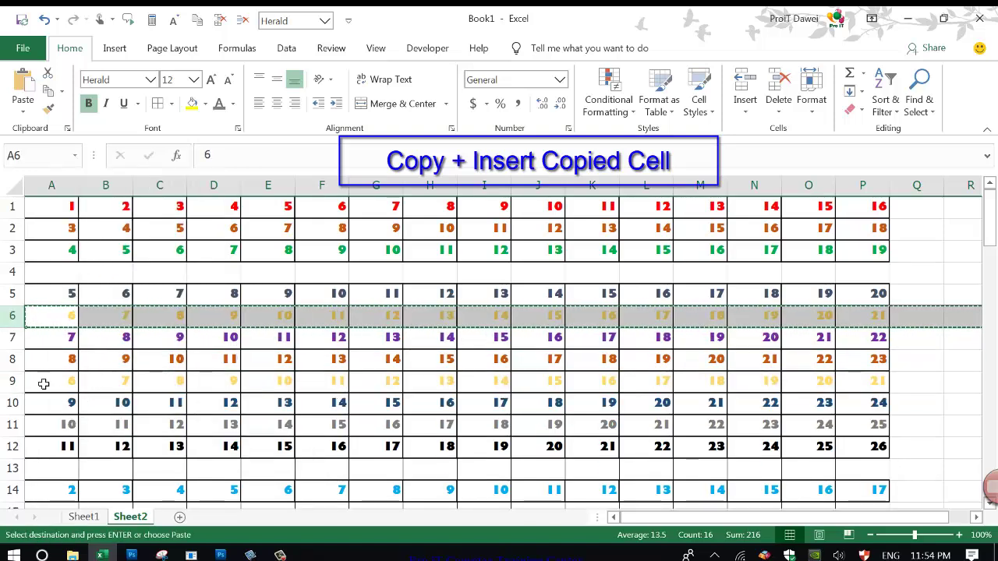
left_click(55, 359)
left_click(62, 402)
left_click_drag(14, 382, 14, 383)
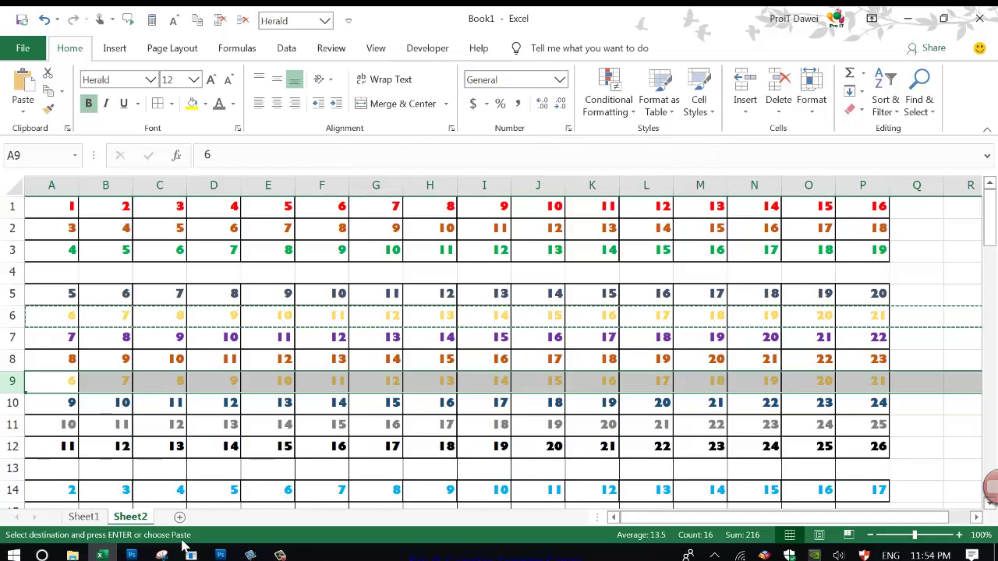
mouse_move(249, 556)
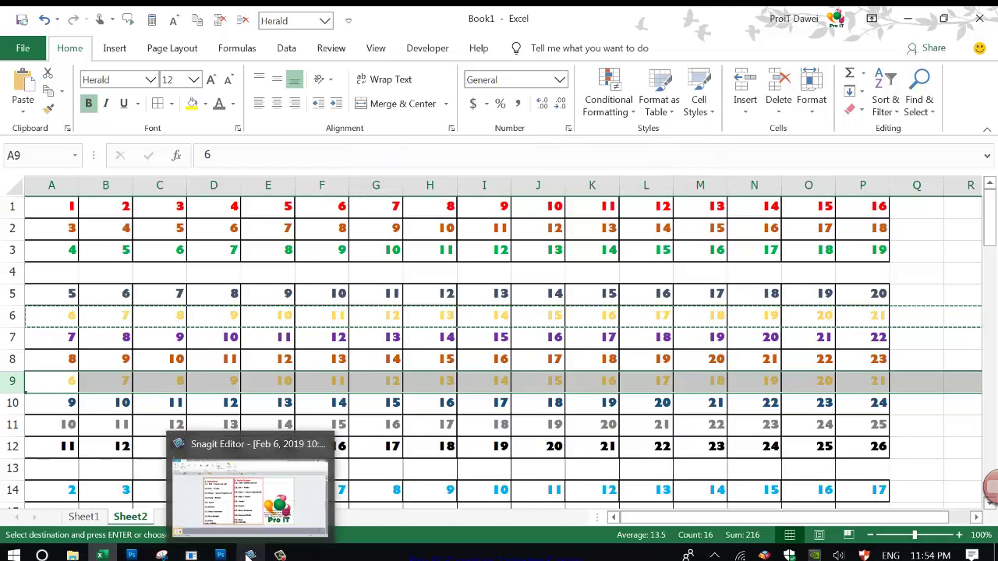
Cancel the pending row 6 copy and copy the orange 3–18 row 2
left_click(249, 499)
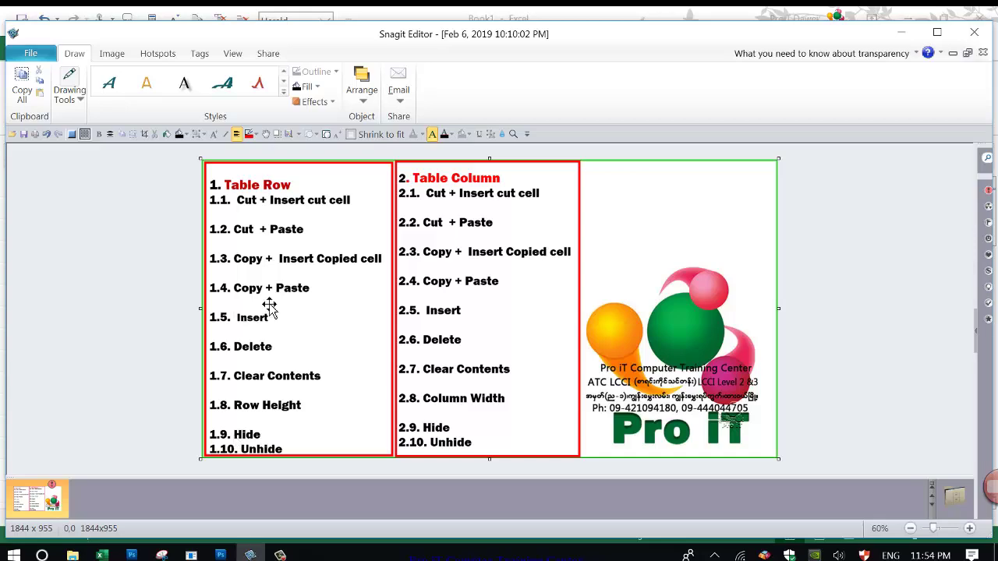
left_click(249, 555)
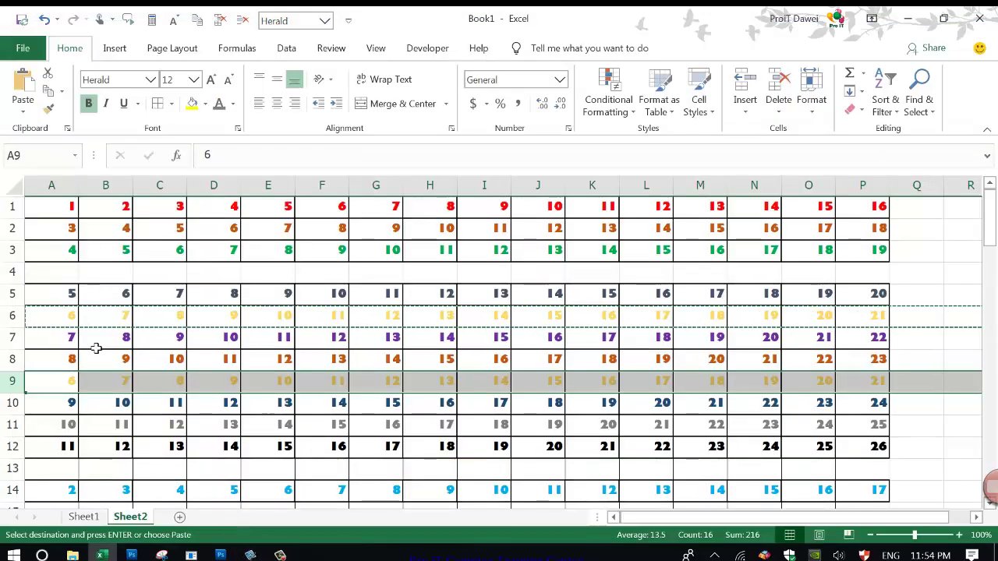
key("Escape")
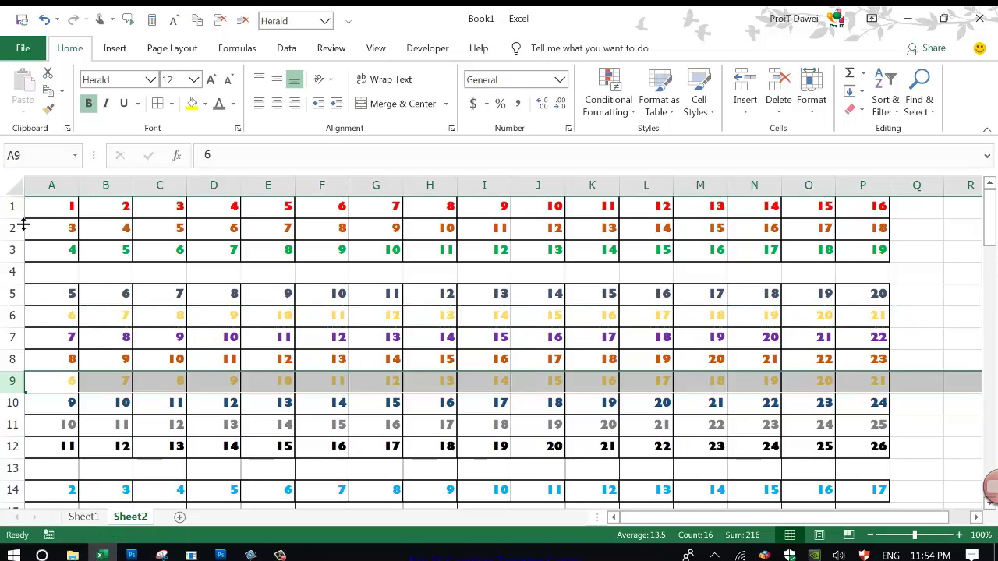
left_click(12, 228)
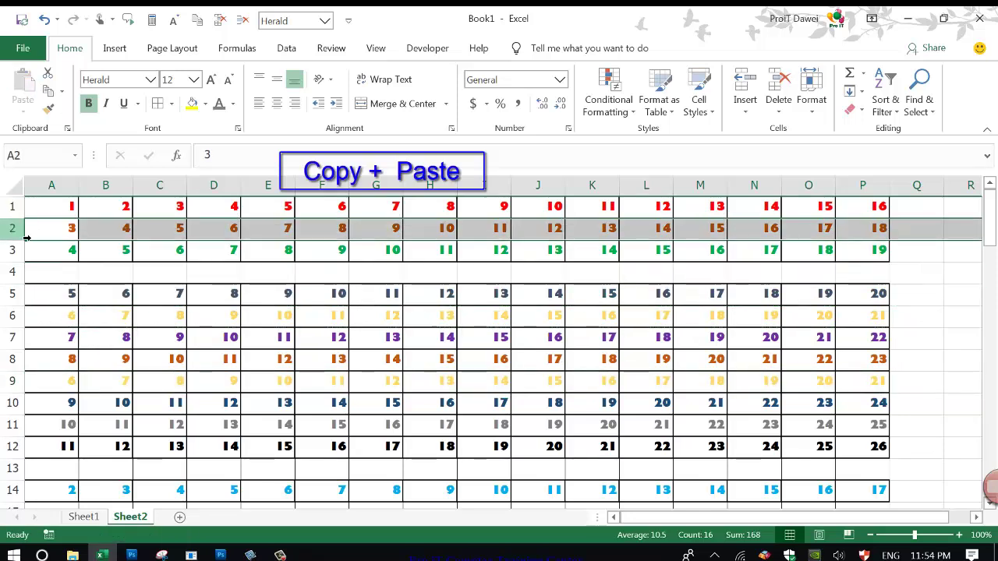
right_click(26, 237)
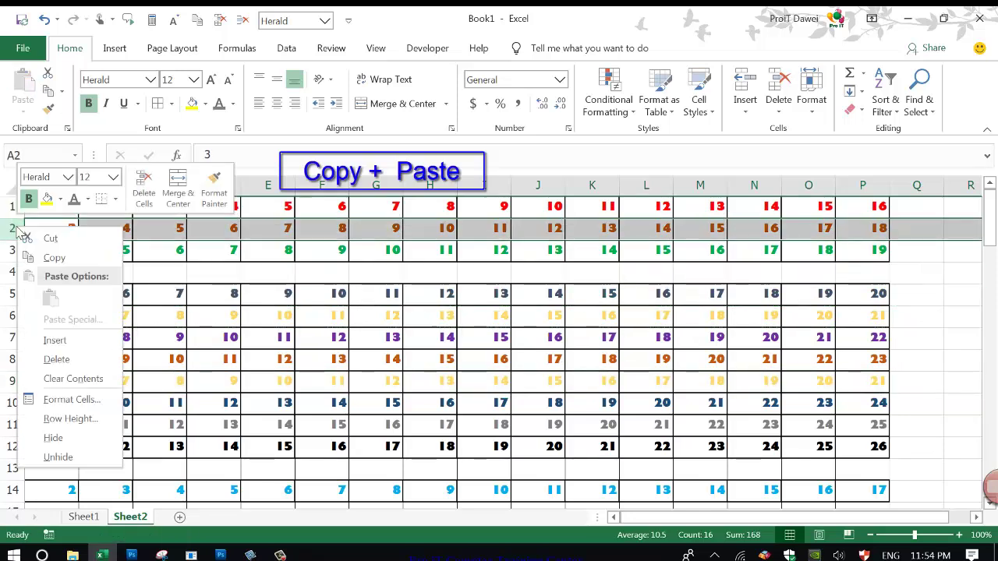
left_click(54, 259)
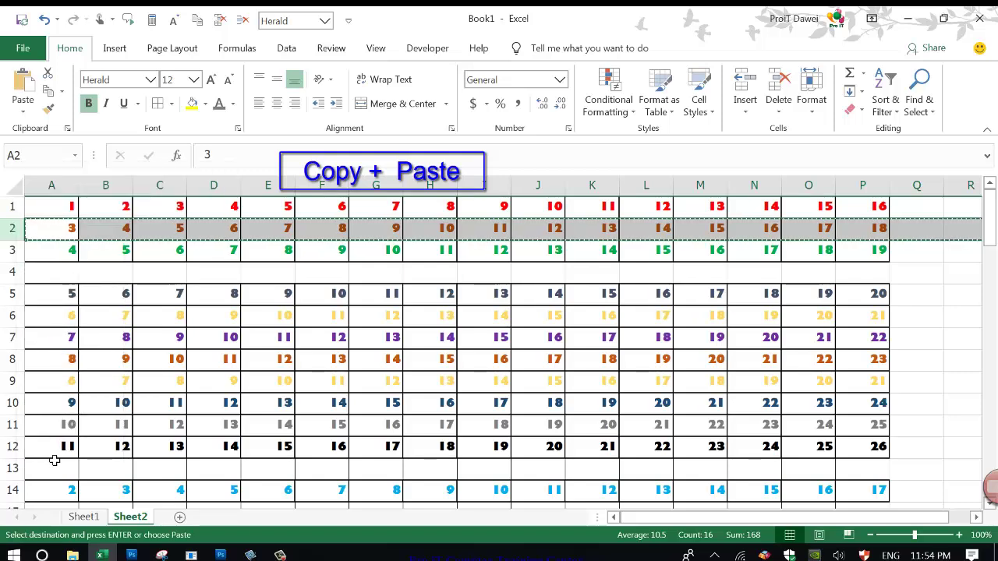
scroll(54, 486, "down", 3)
scroll(54, 486, "up", 1)
scroll(28, 402, "up", 2)
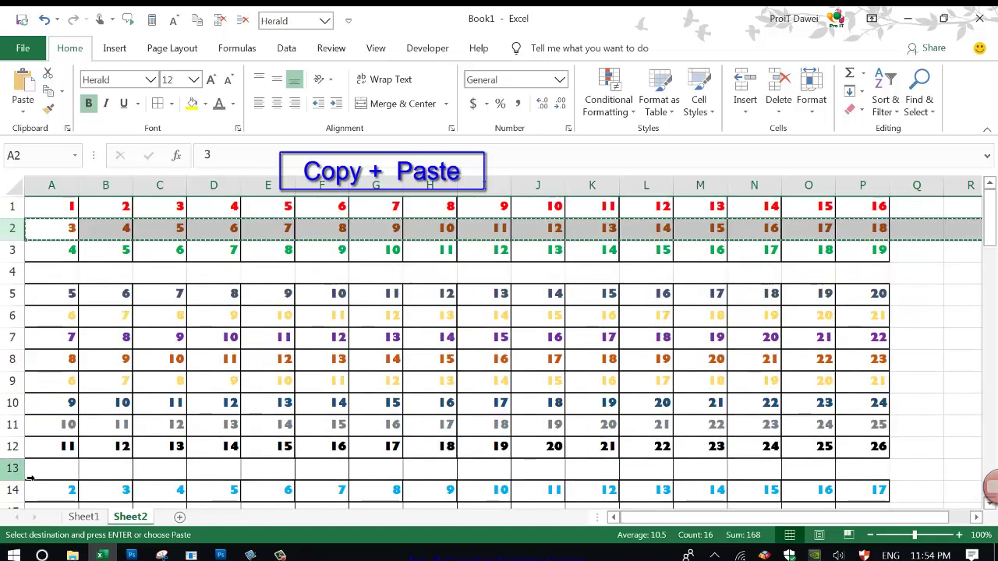
Paste the orange row into the empty row 13, then reselect row 2
left_click(13, 468)
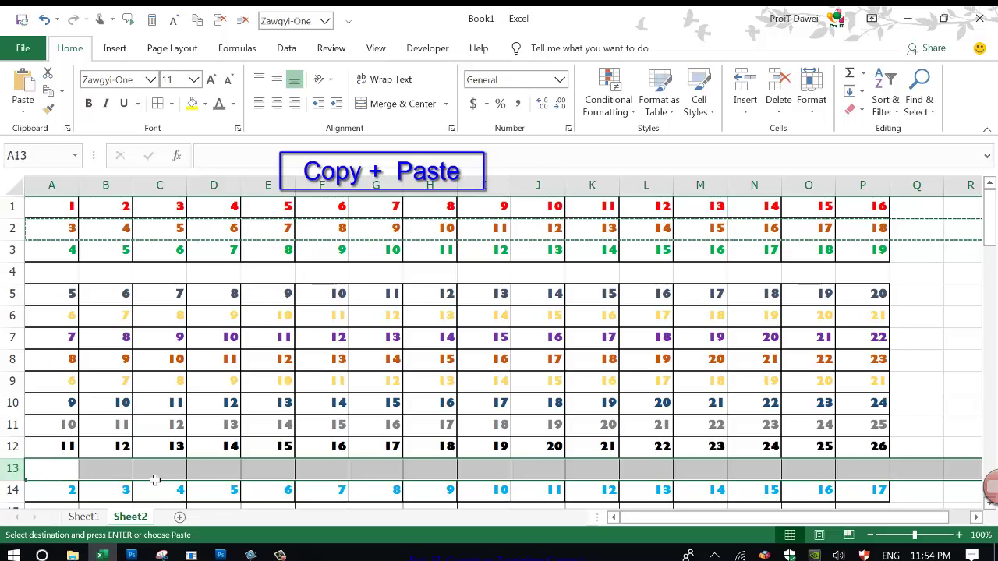
right_click(78, 474)
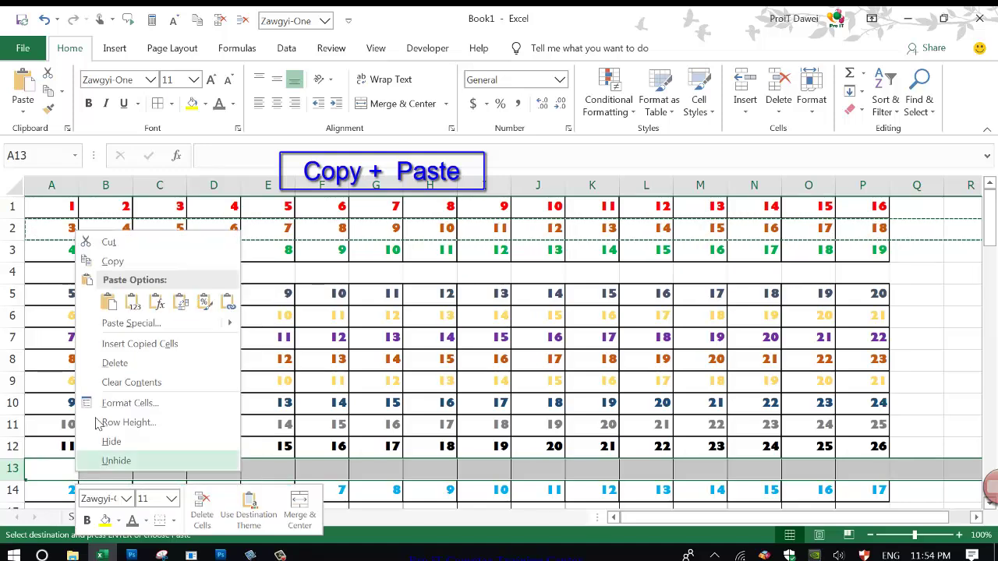
left_click(109, 303)
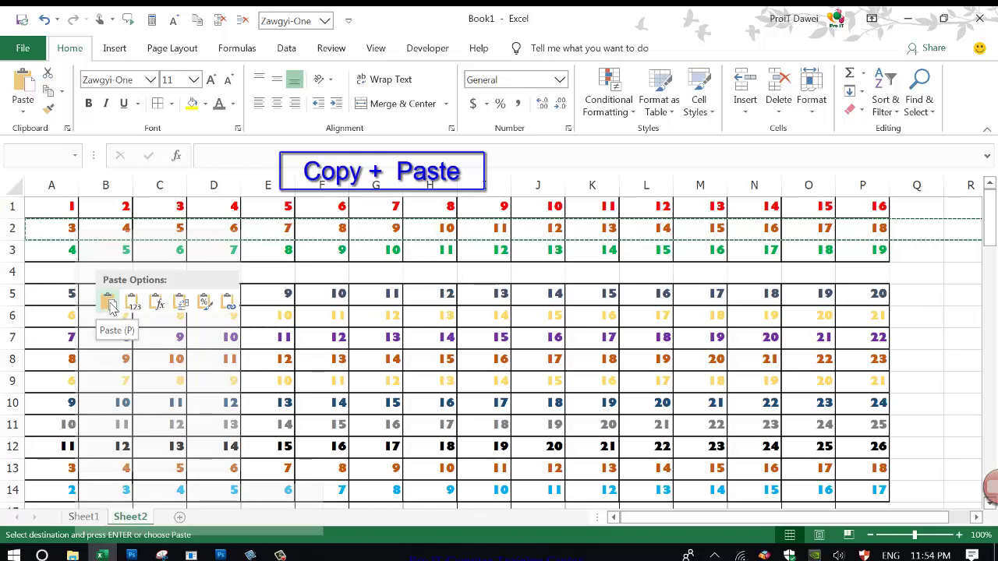
left_click(109, 302)
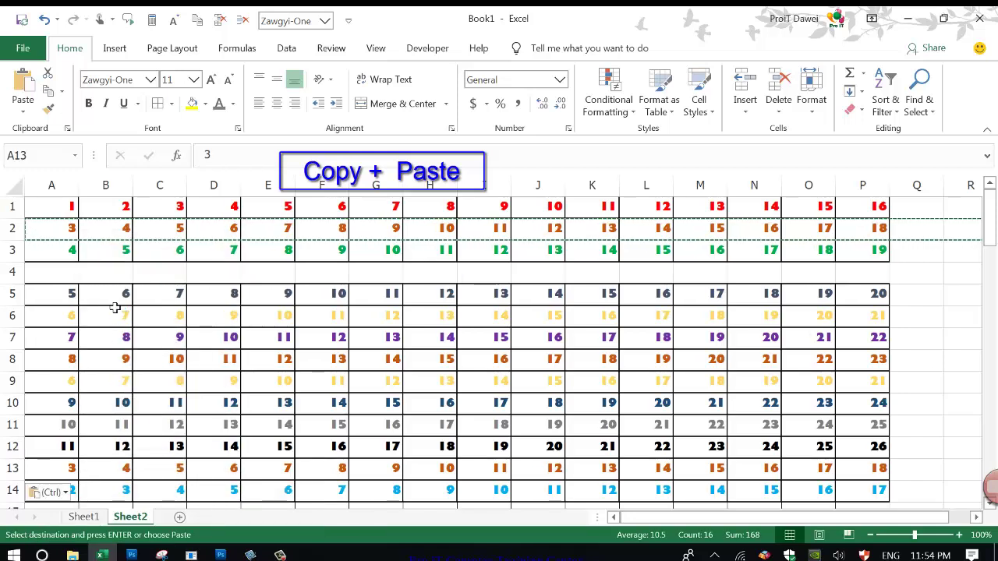
left_click(12, 467)
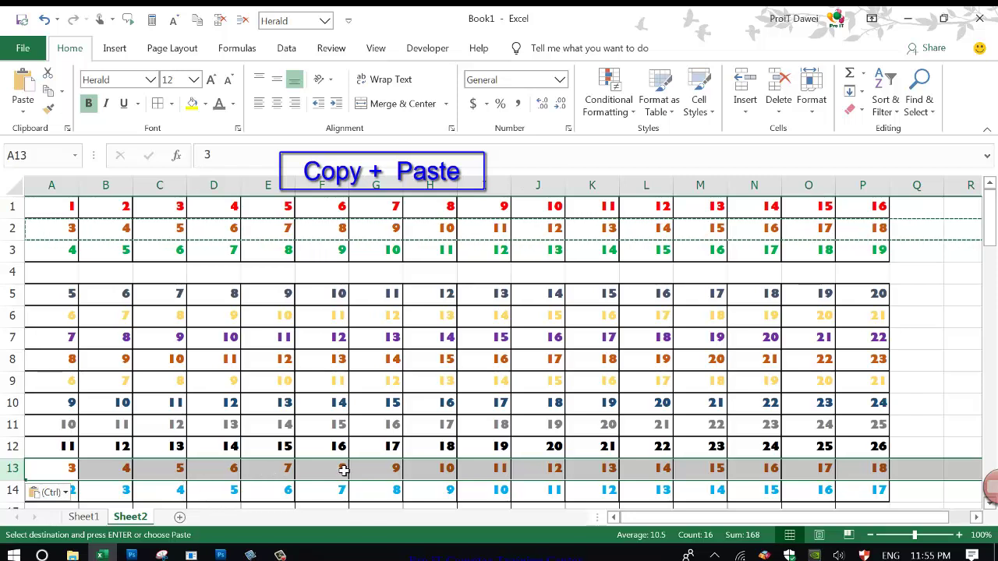
left_click(29, 229)
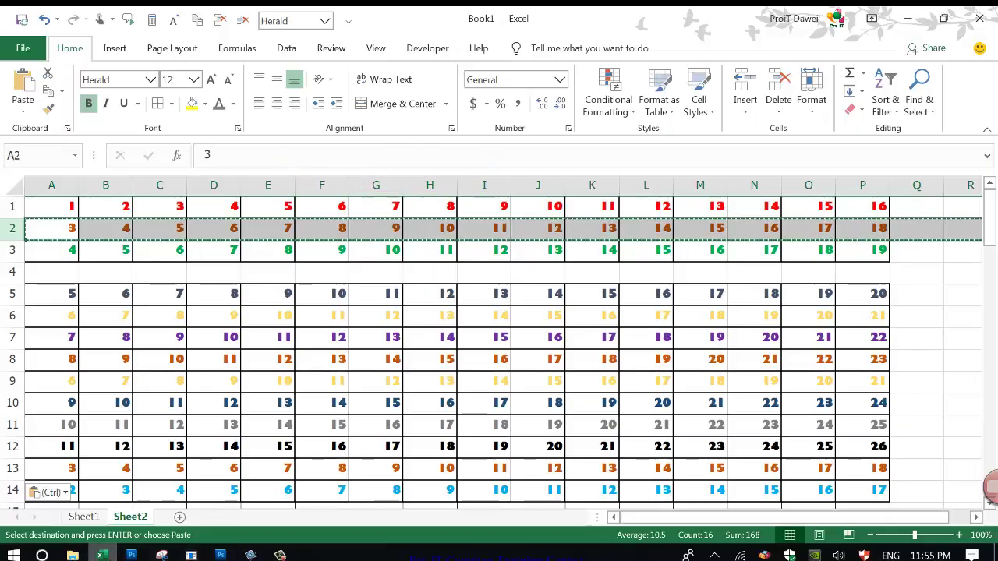
left_click(101, 555)
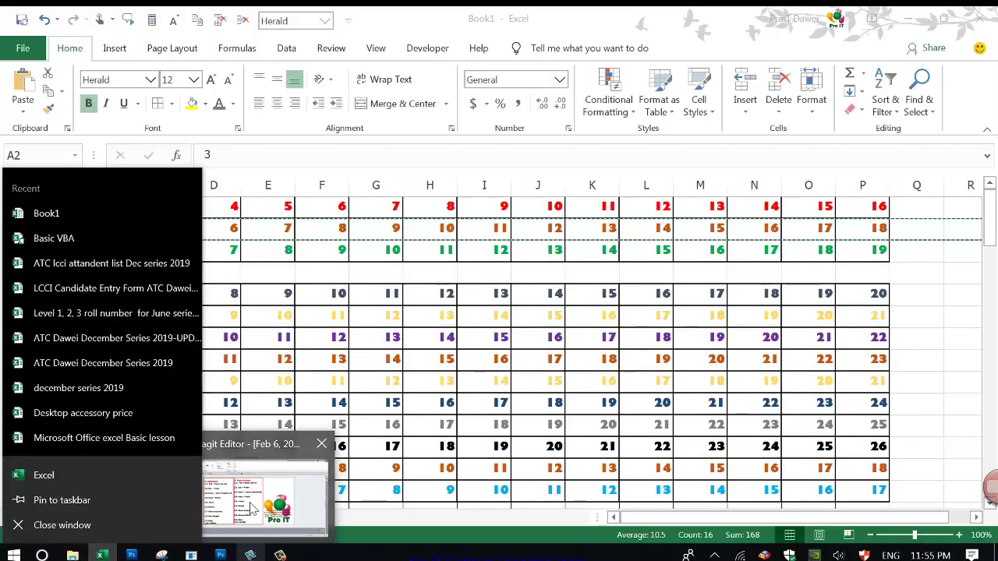
left_click(251, 507)
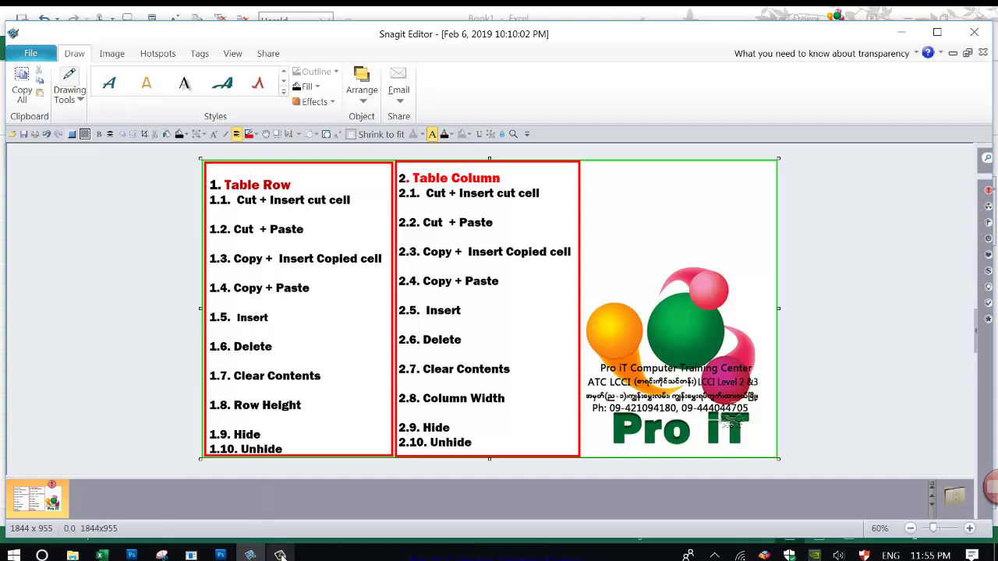
left_click(103, 555)
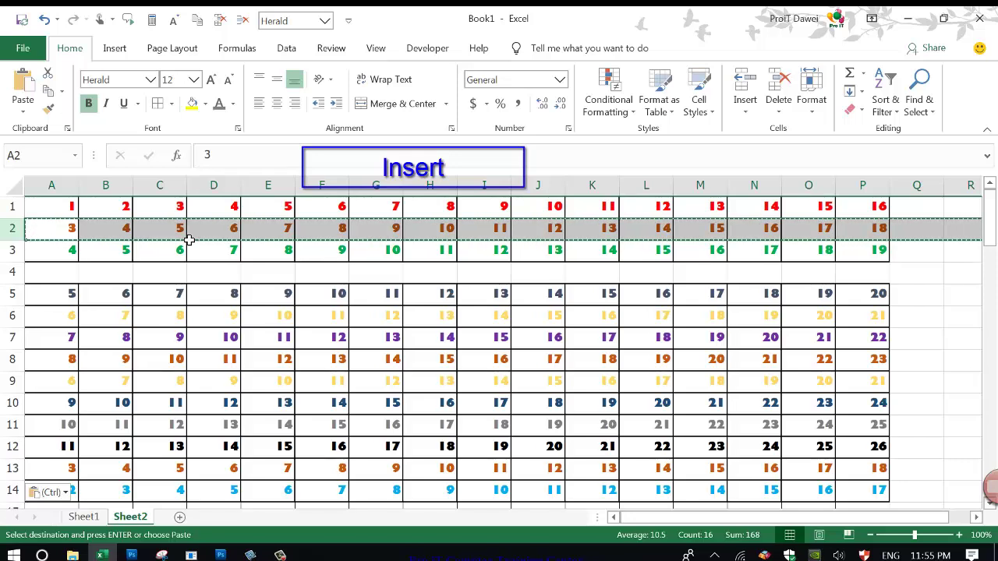
Insert two blank rows at rows 6 and 7 above the yellow row, then show the outline
key("Escape")
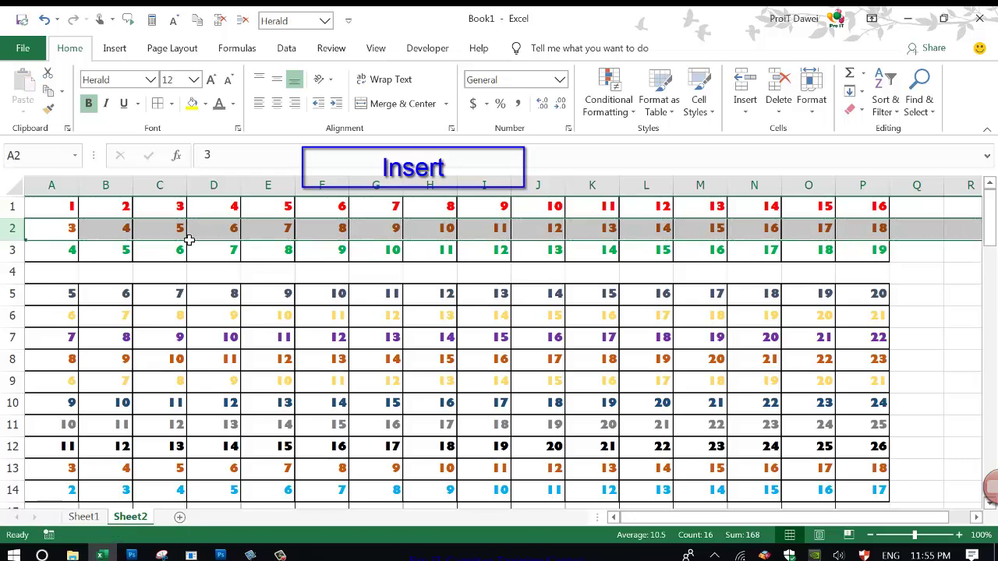
left_click(13, 316)
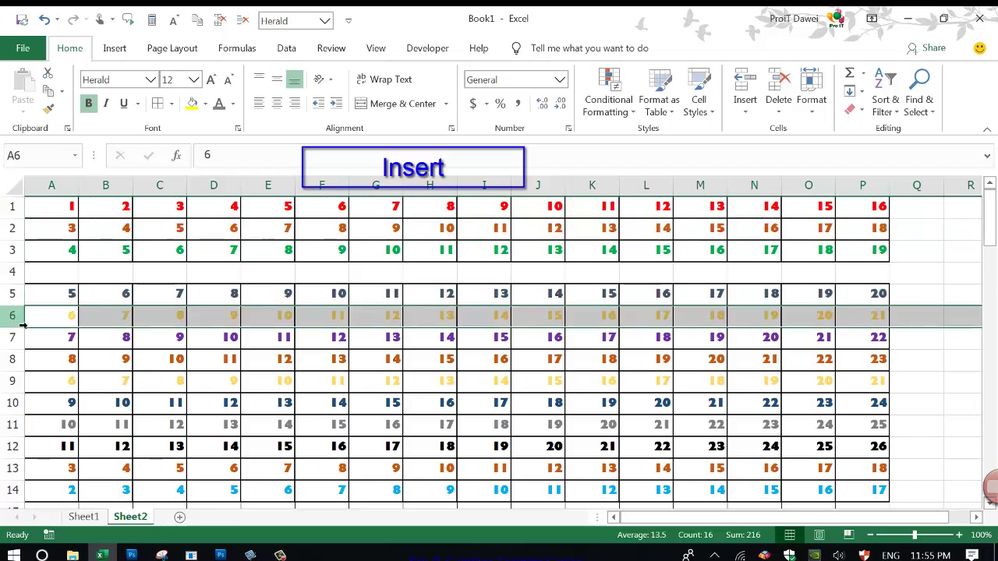
left_click(15, 316)
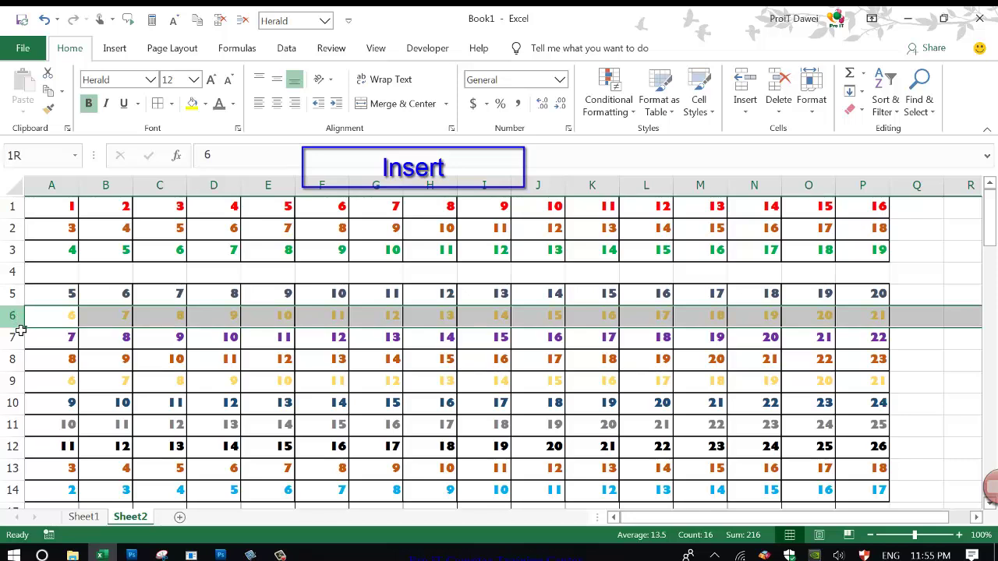
left_click_drag(19, 331, 21, 338)
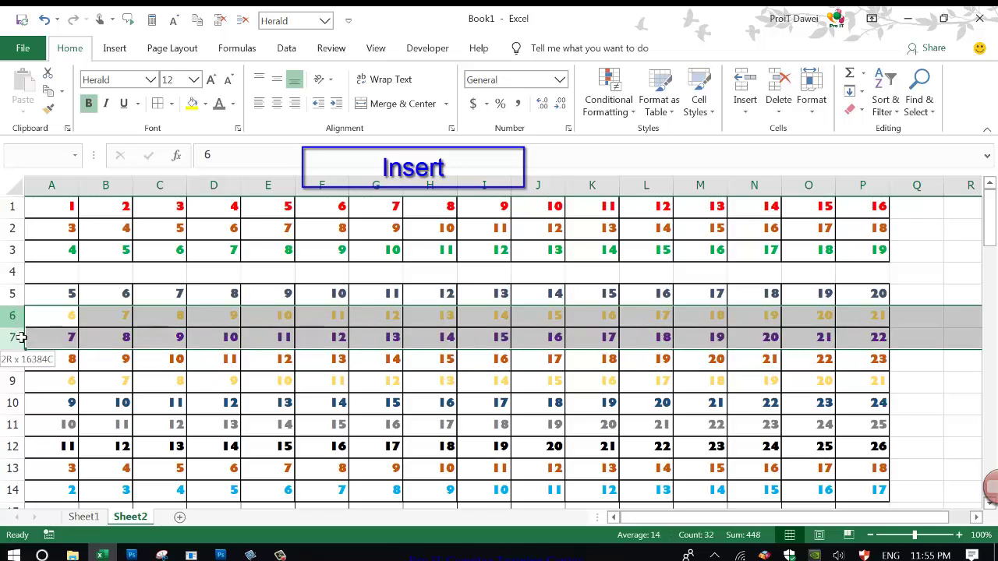
left_click_drag(21, 337, 21, 337)
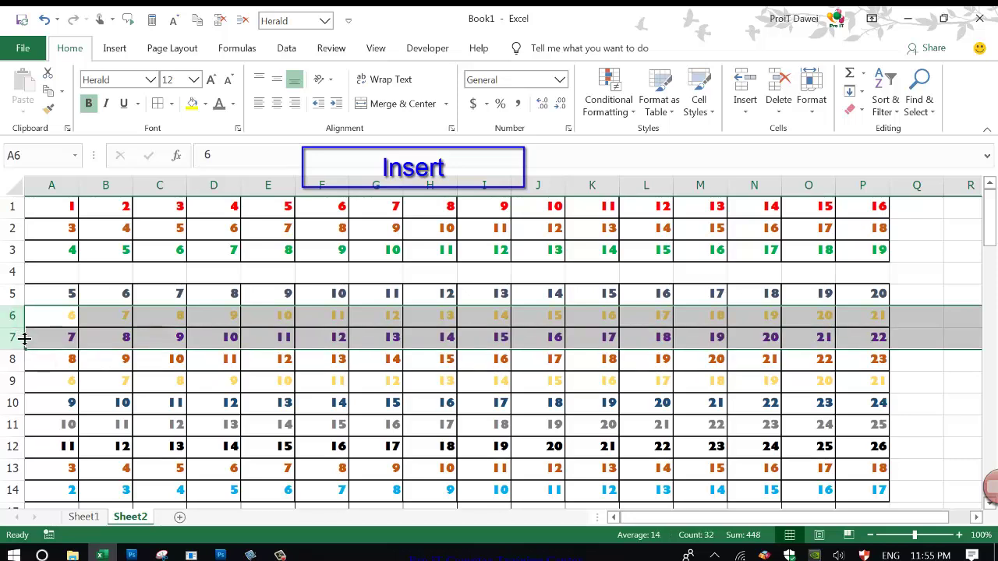
right_click(156, 335)
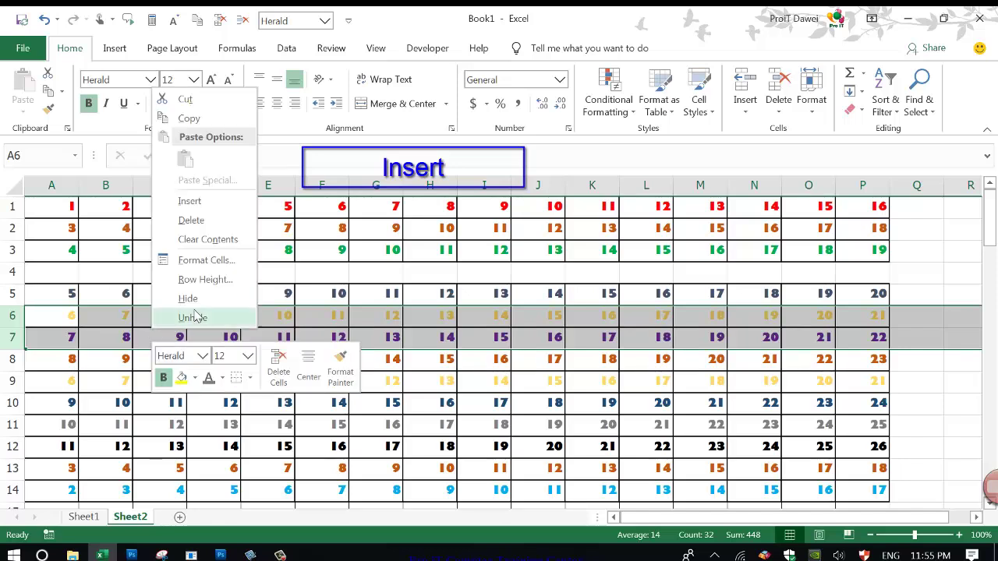
left_click(190, 201)
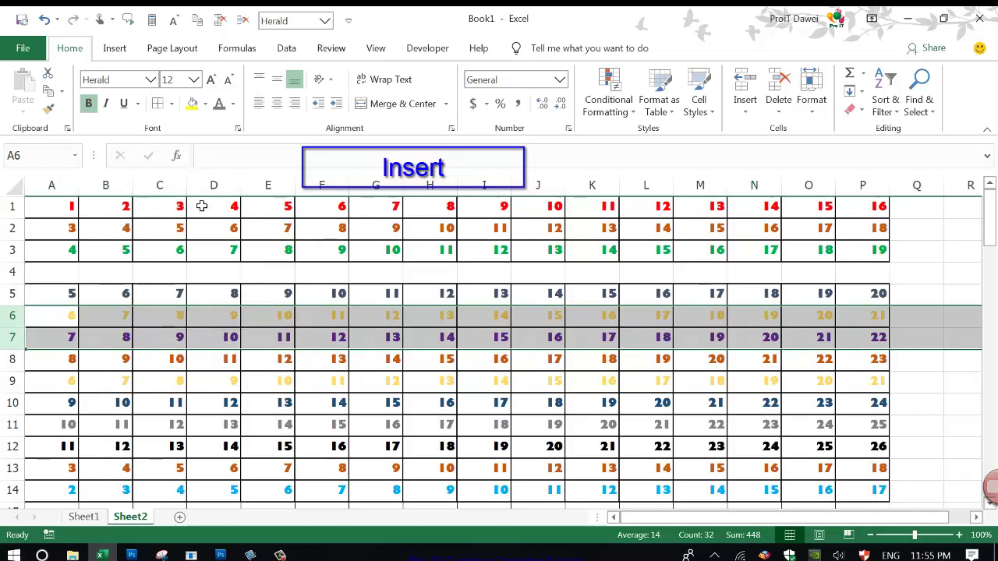
left_click(95, 330)
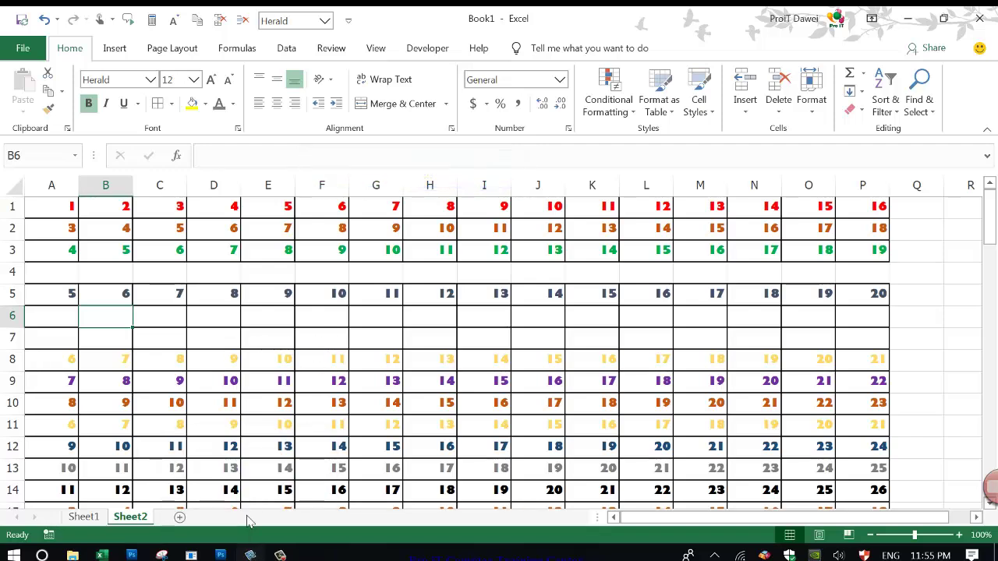
left_click(249, 555)
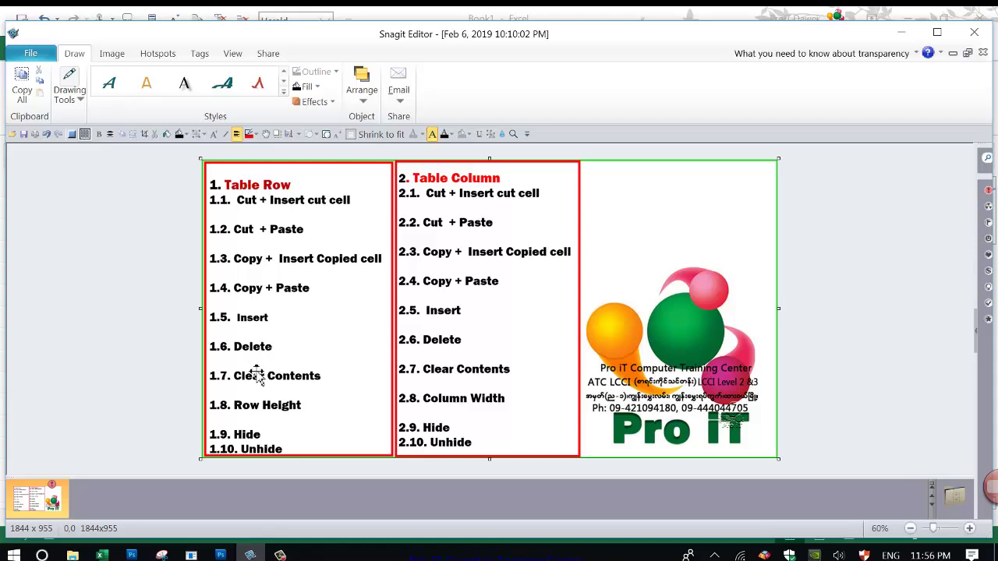
Delete rows 4 through 7, removing the blank rows and the copied orange row
left_click(103, 555)
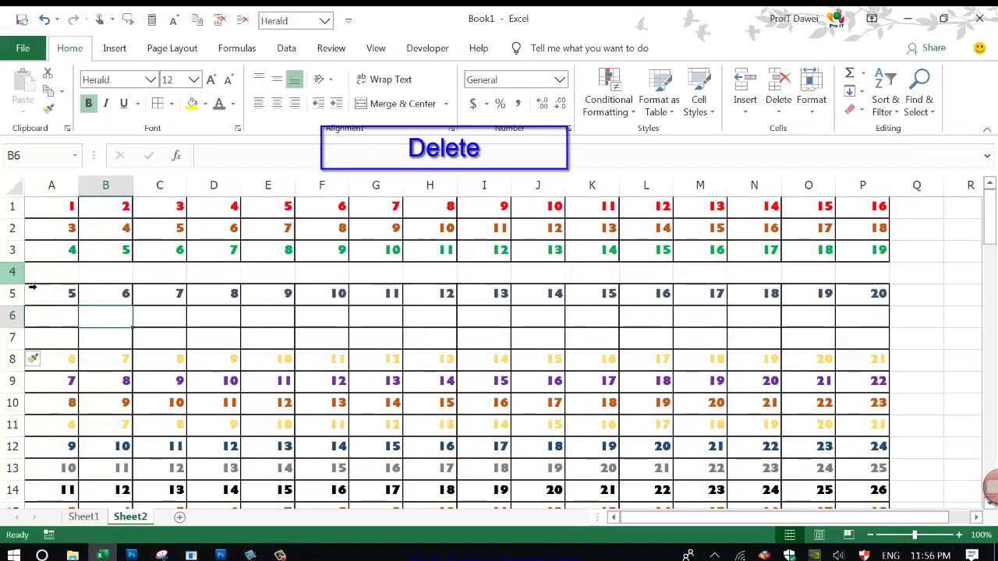
left_click(17, 272)
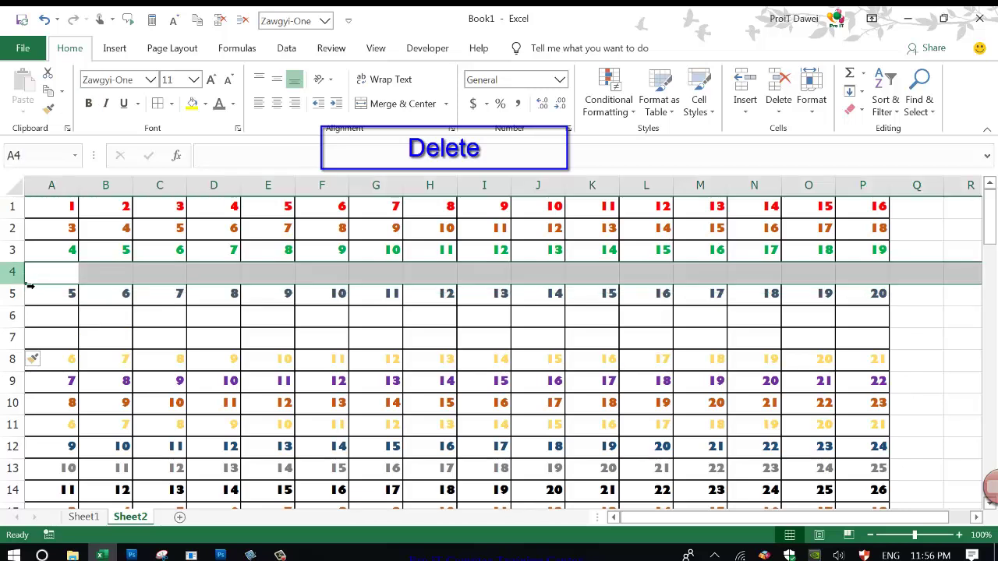
left_click_drag(25, 290, 17, 337)
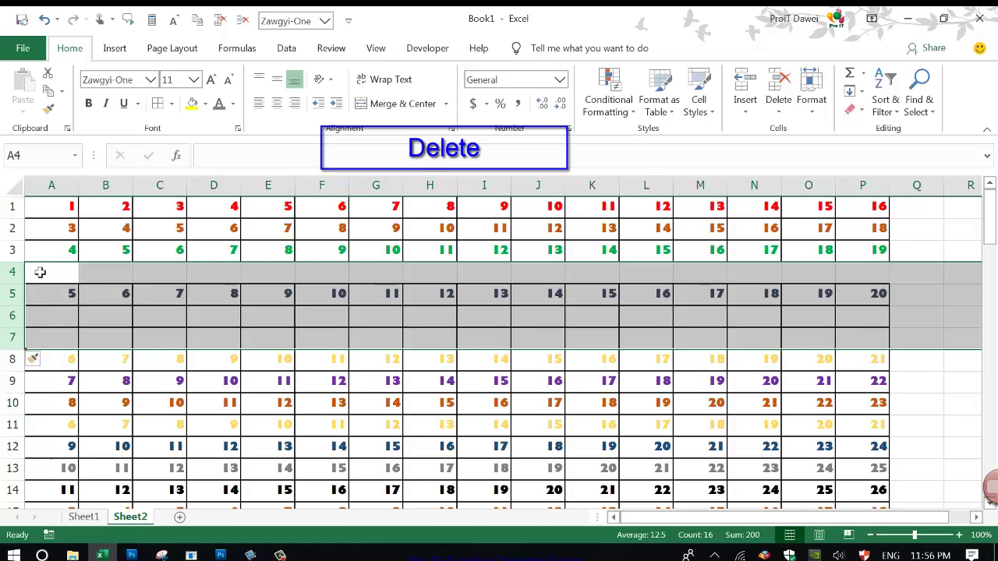
left_click_drag(16, 272, 17, 337)
right_click(180, 310)
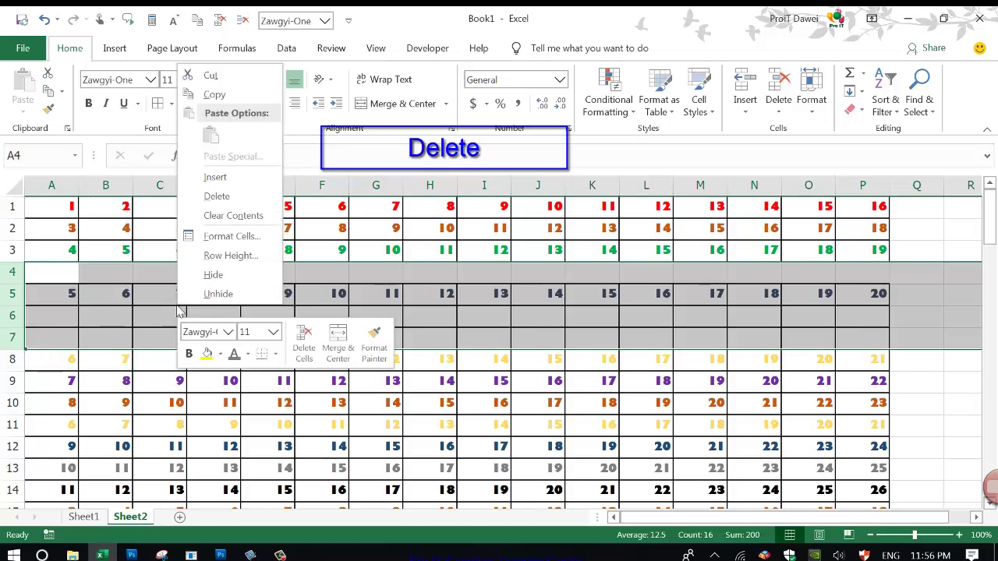
left_click(217, 197)
left_click(160, 293)
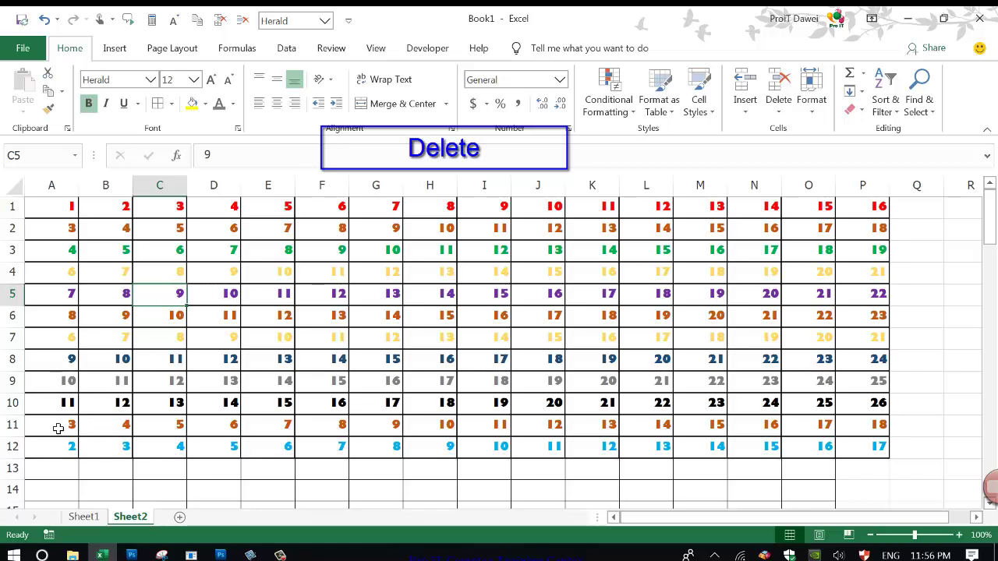
Delete row 11 from the grid and bring the outline slide back
left_click(13, 425)
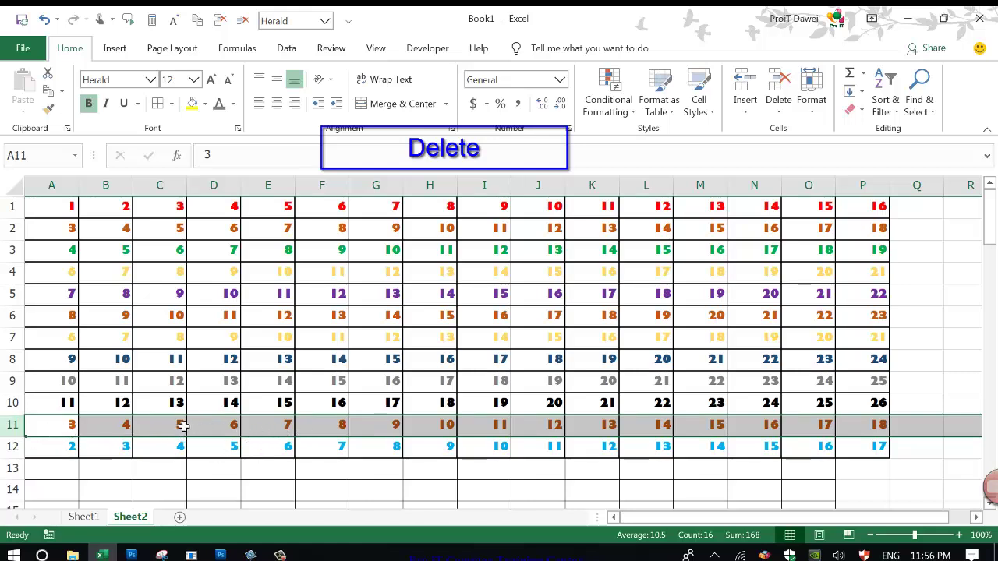
right_click(57, 429)
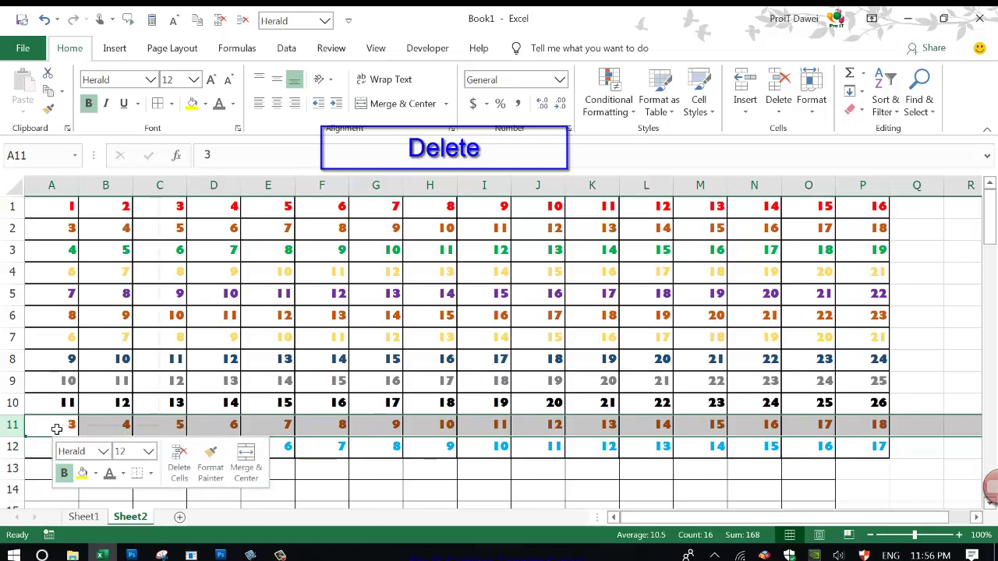
left_click(92, 316)
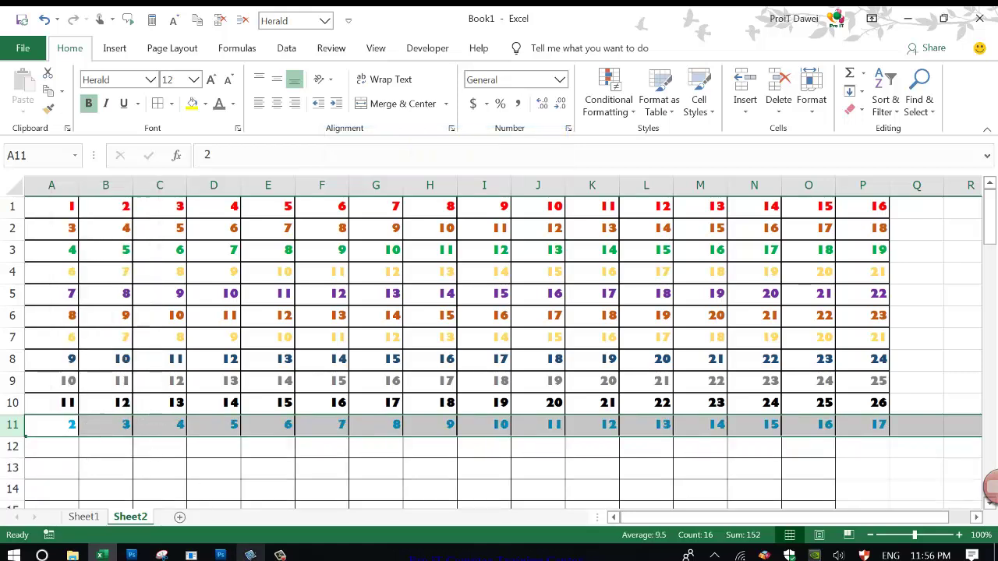
left_click(250, 555)
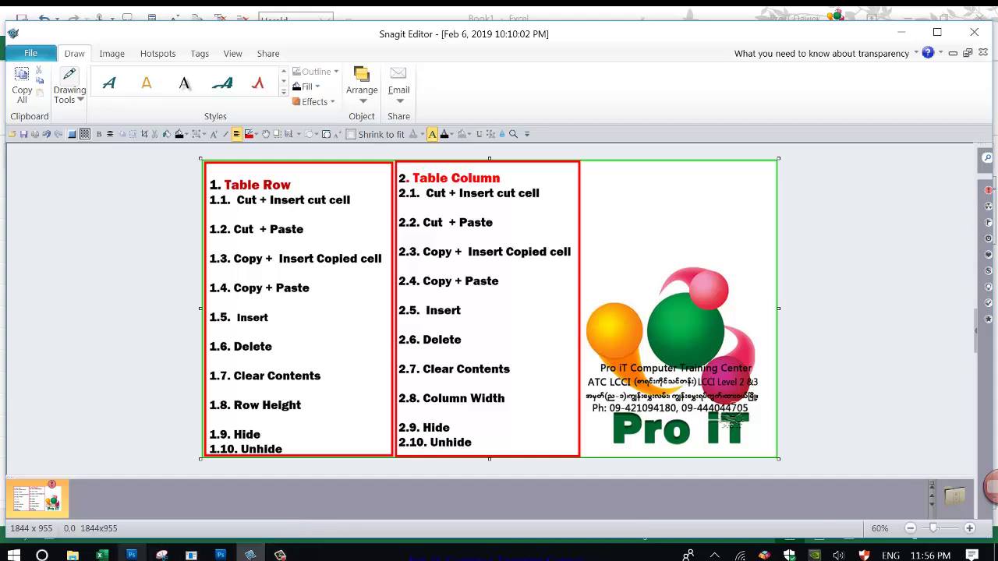
Empty row 11 with Clear Contents and row 2 with the Delete key
left_click(102, 555)
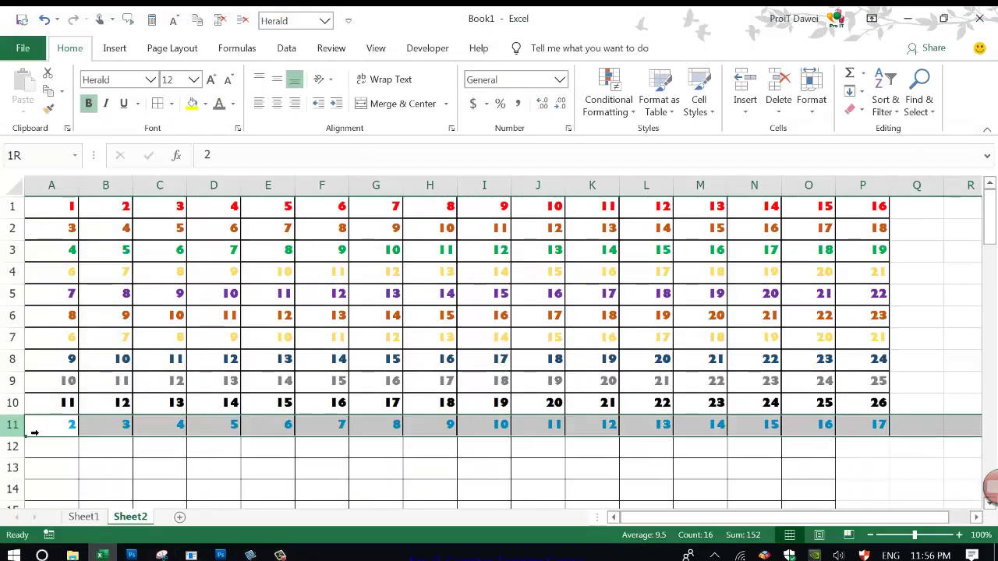
right_click(16, 426)
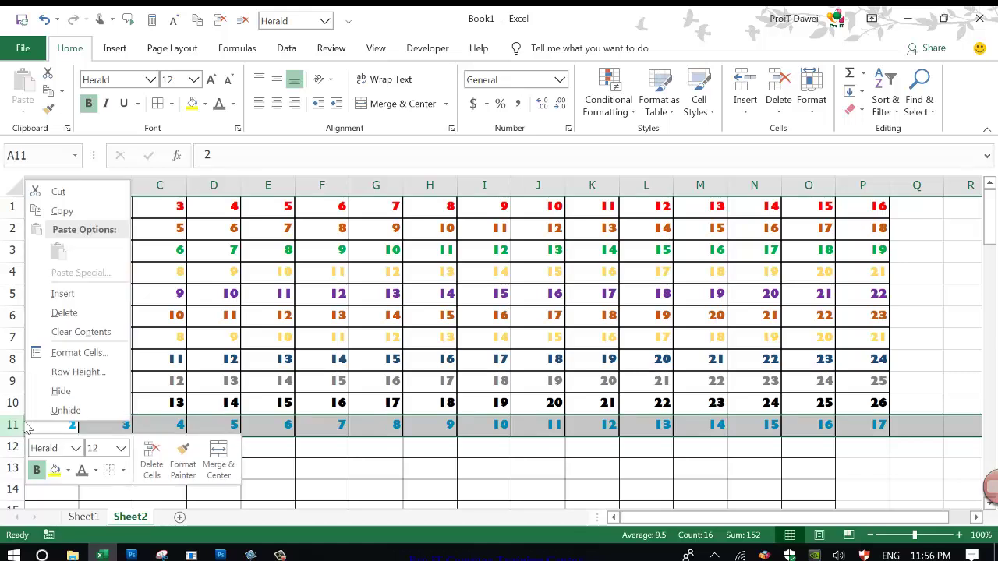
left_click(81, 332)
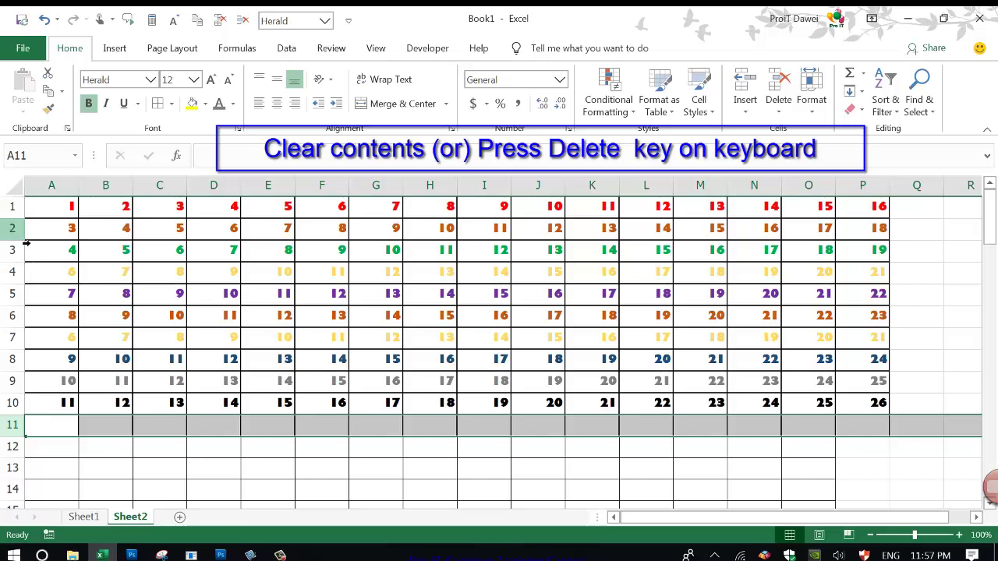
left_click(12, 227)
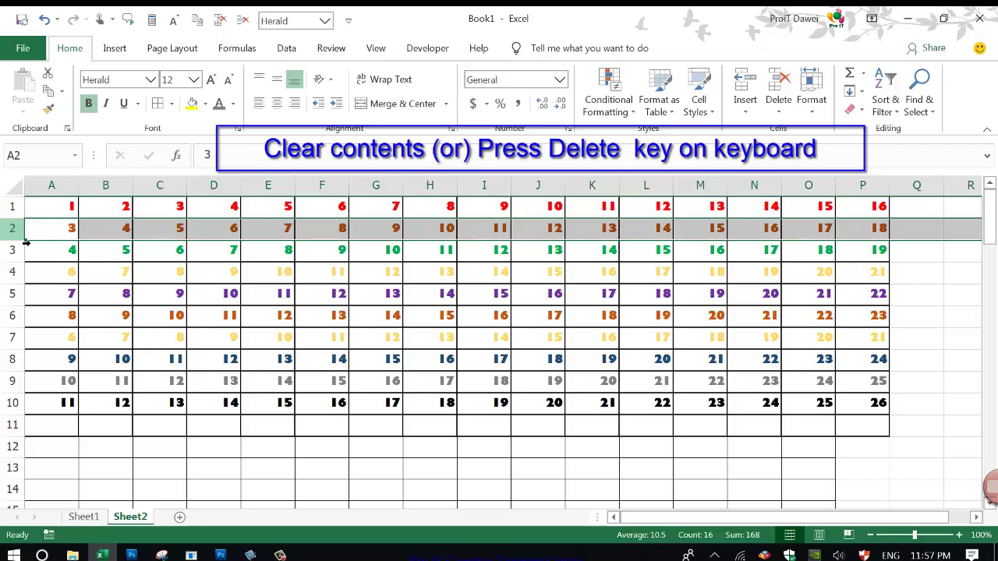
key("Delete")
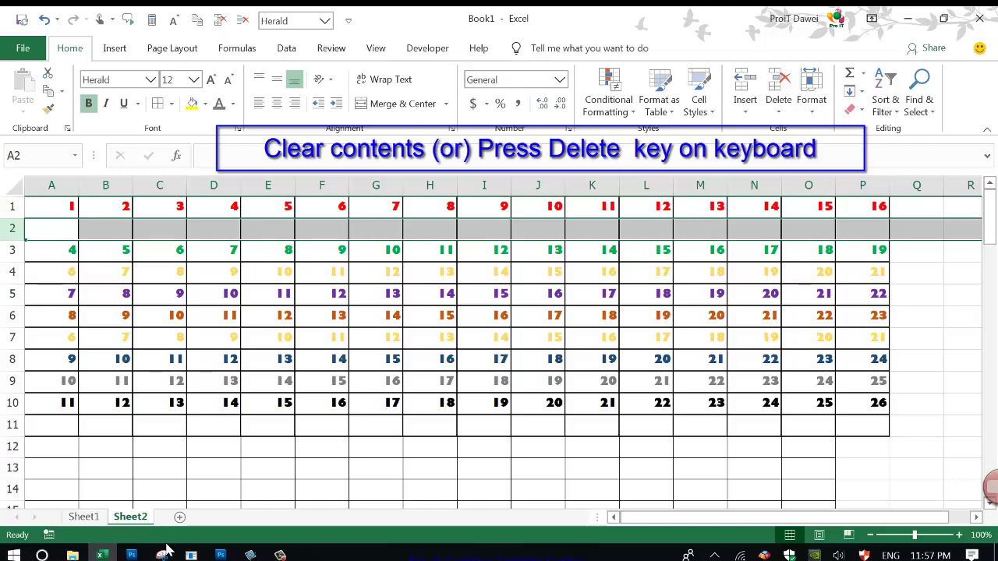
left_click(250, 555)
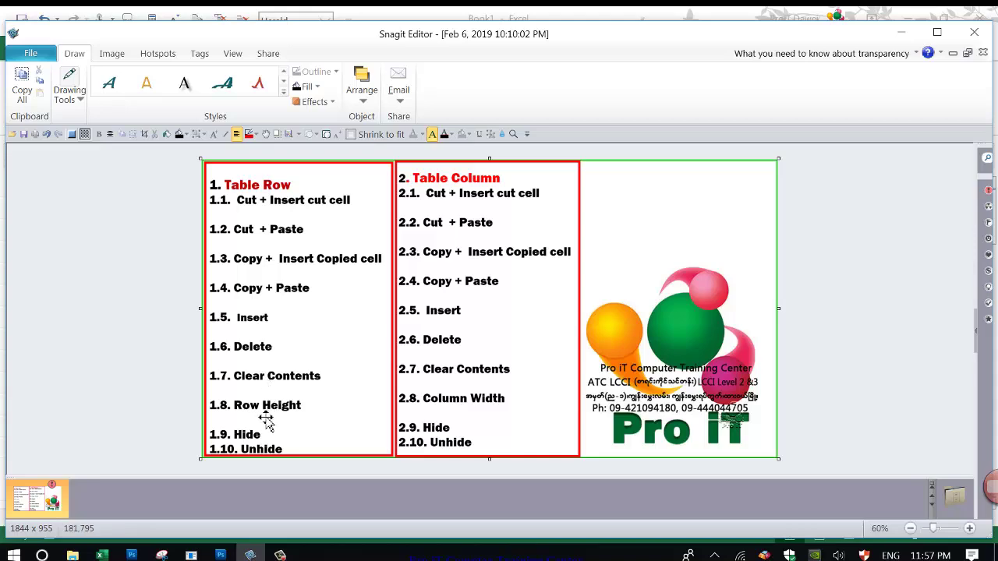
Set rows 3 to 5 to a row height of 40
left_click(101, 555)
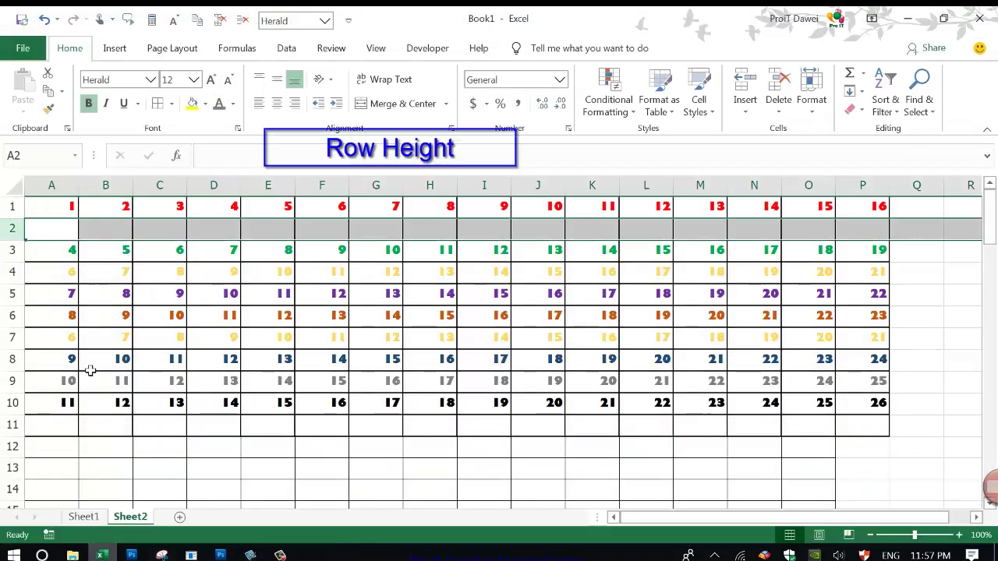
left_click(51, 337)
left_click_drag(14, 252, 17, 295)
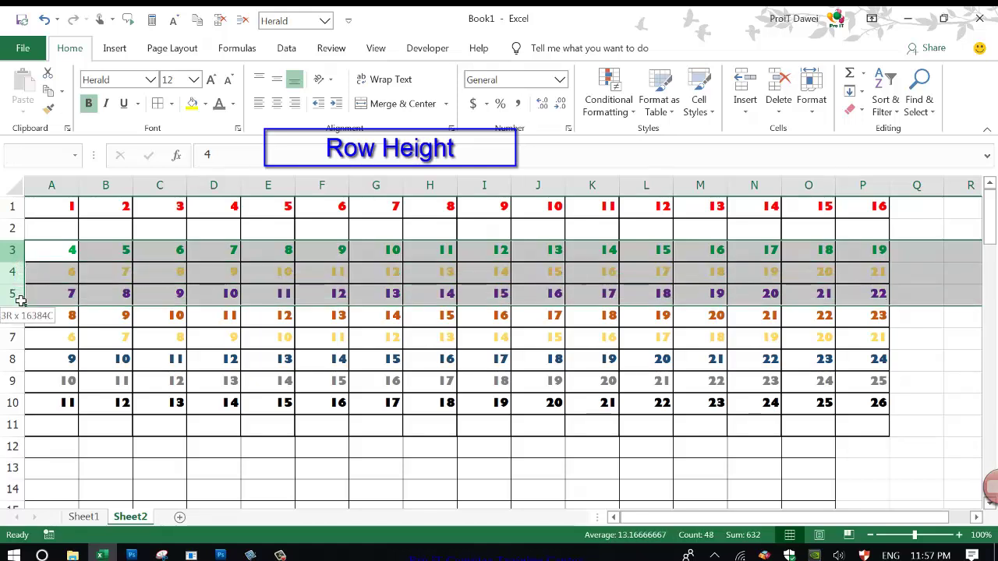
right_click(99, 267)
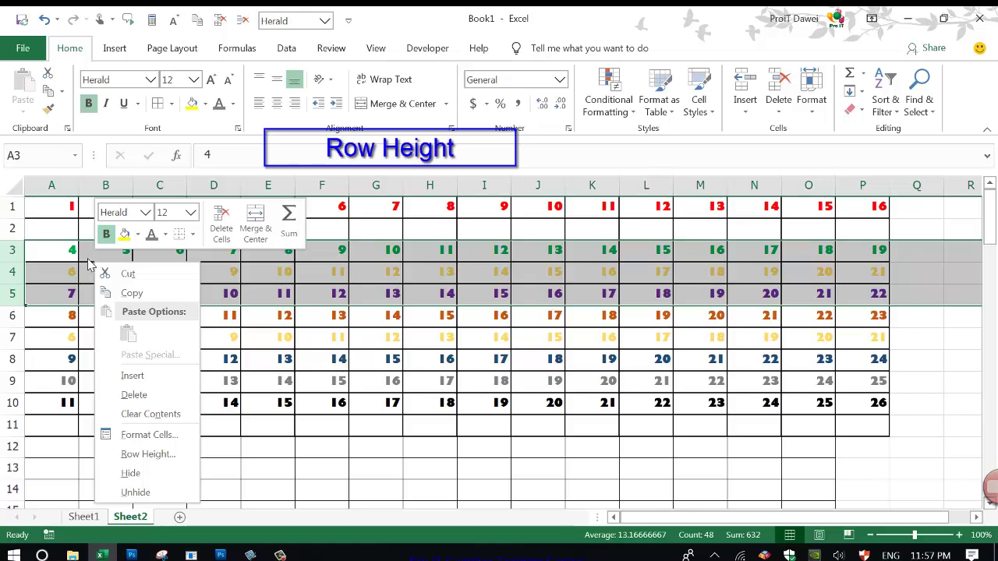
left_click(164, 457)
type("40")
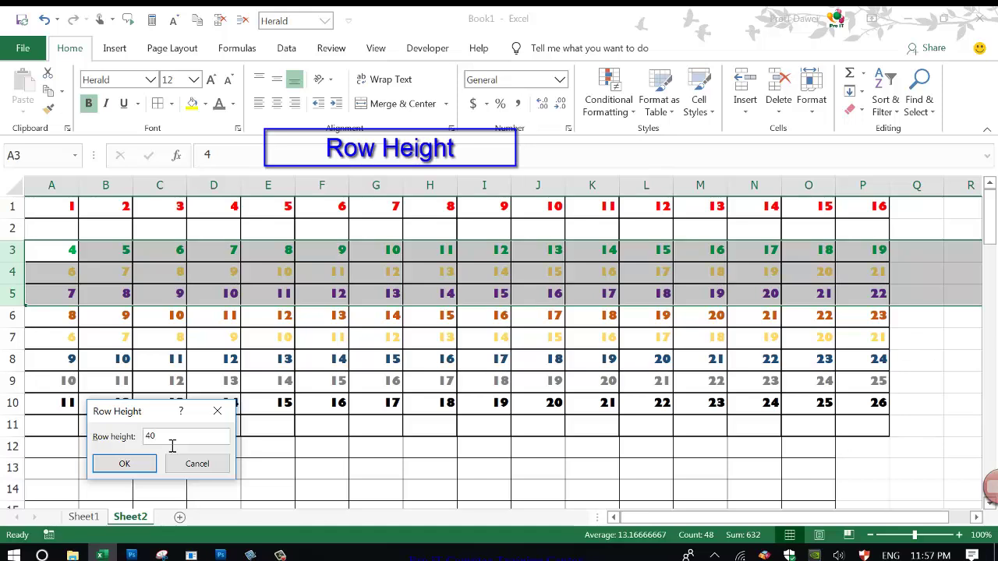
left_click(124, 464)
left_click(106, 463)
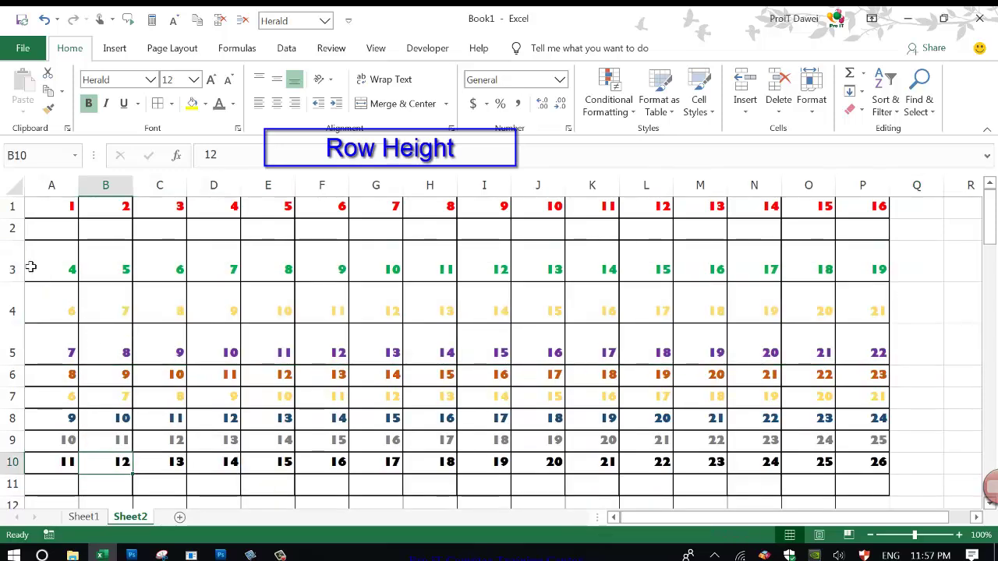
Drag the row borders to shrink, then re-enlarge rows 3 to 5, and show the outline
left_click_drag(12, 270, 13, 353)
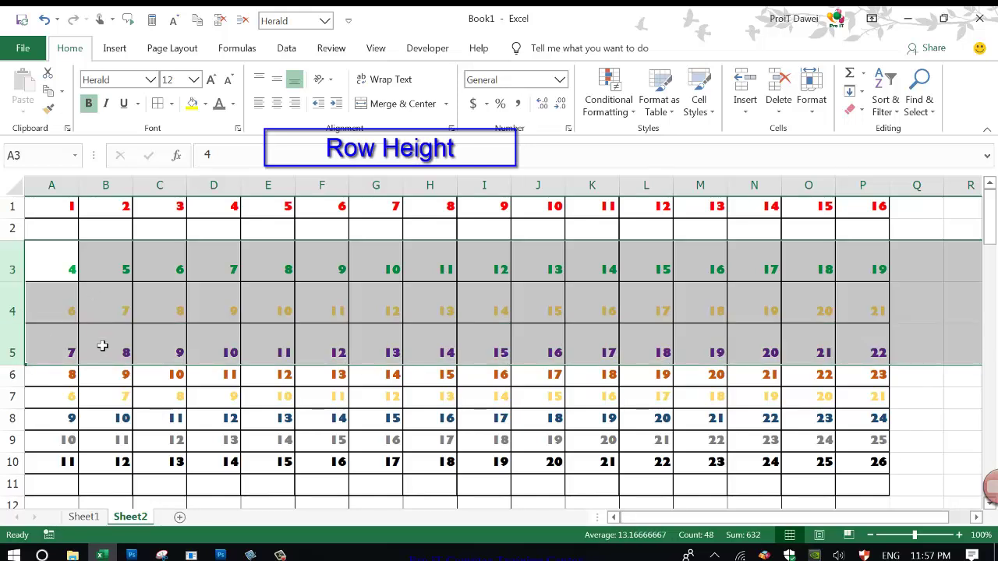
left_click_drag(12, 270, 17, 349)
left_click_drag(23, 366, 22, 344)
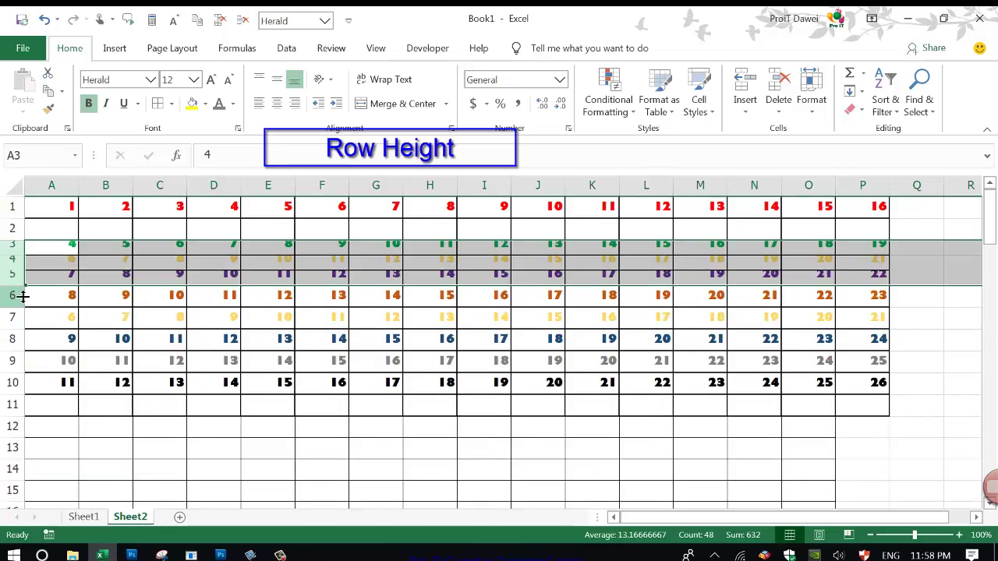
left_click_drag(22, 286, 21, 337)
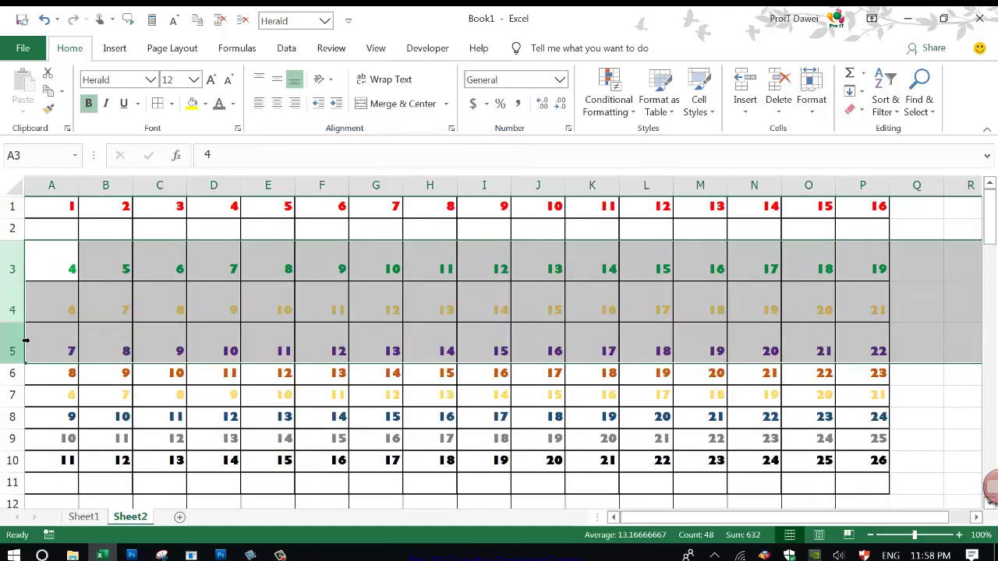
left_click(250, 554)
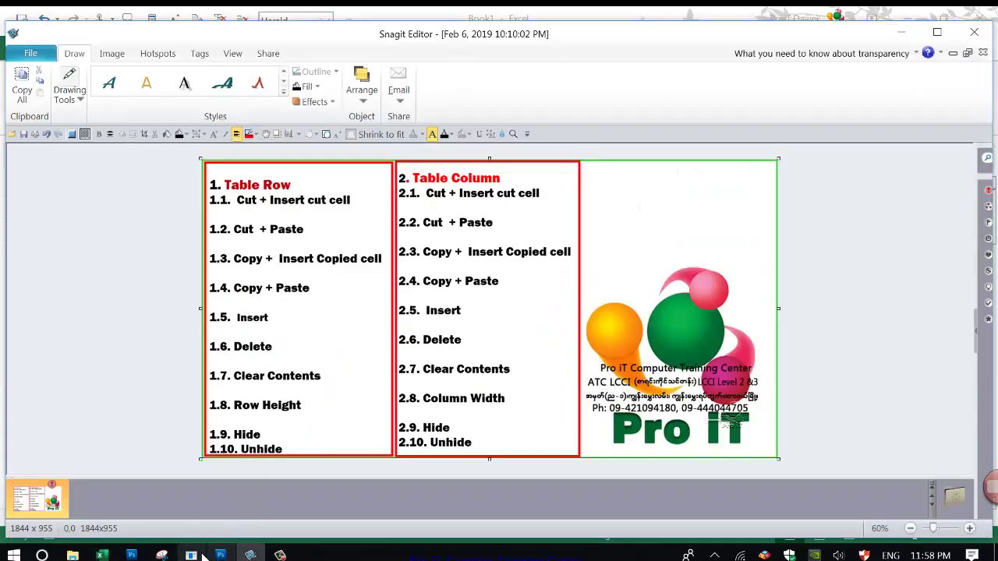
Hide rows 4 and 5 so row 3 sits directly above row 6
left_click(102, 555)
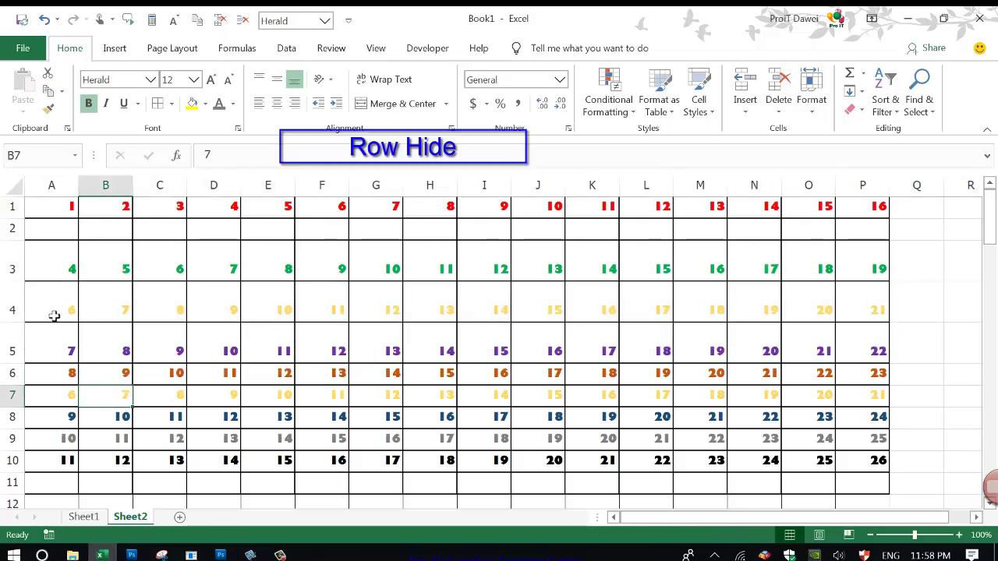
left_click(12, 310)
left_click_drag(24, 309, 22, 343)
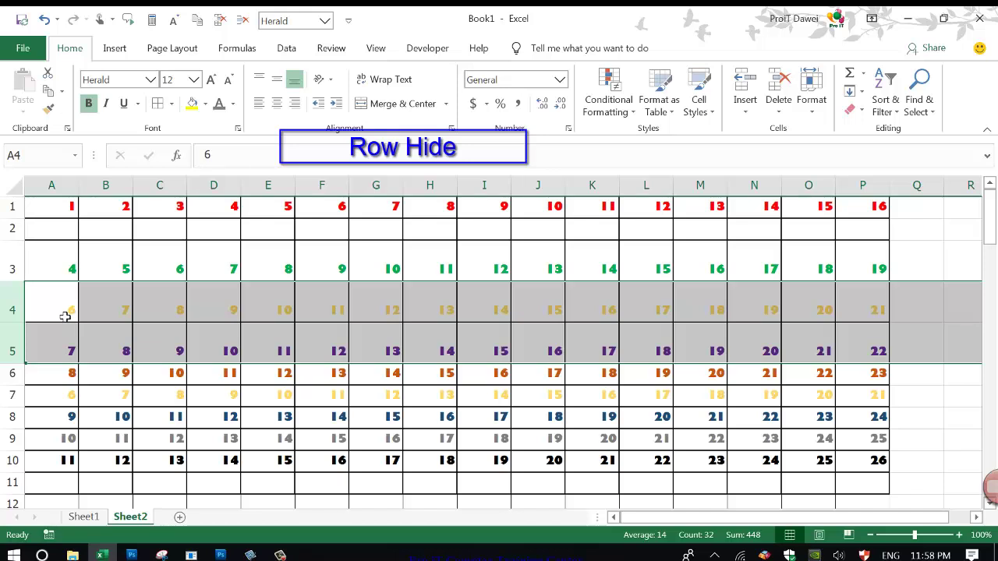
right_click(65, 315)
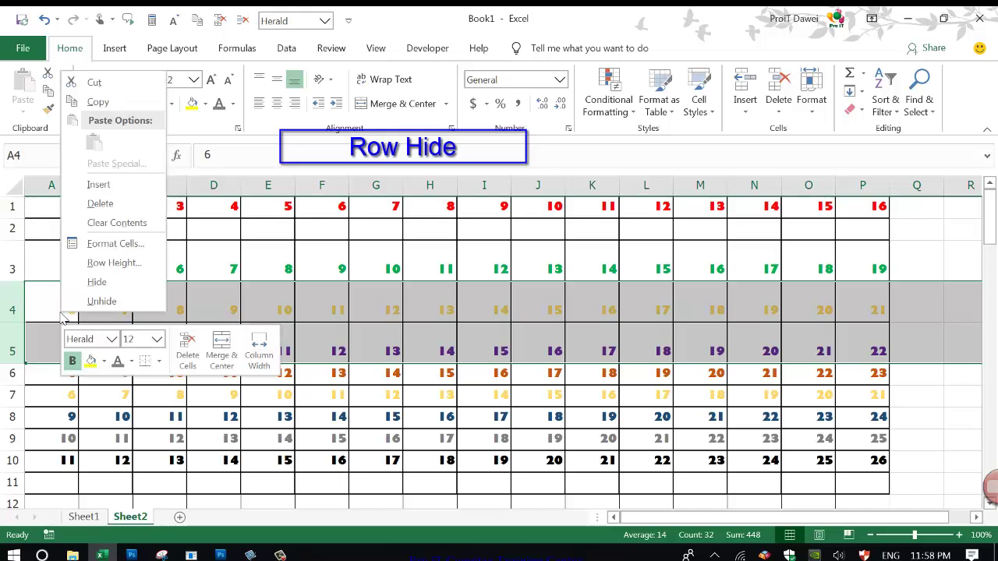
left_click(97, 282)
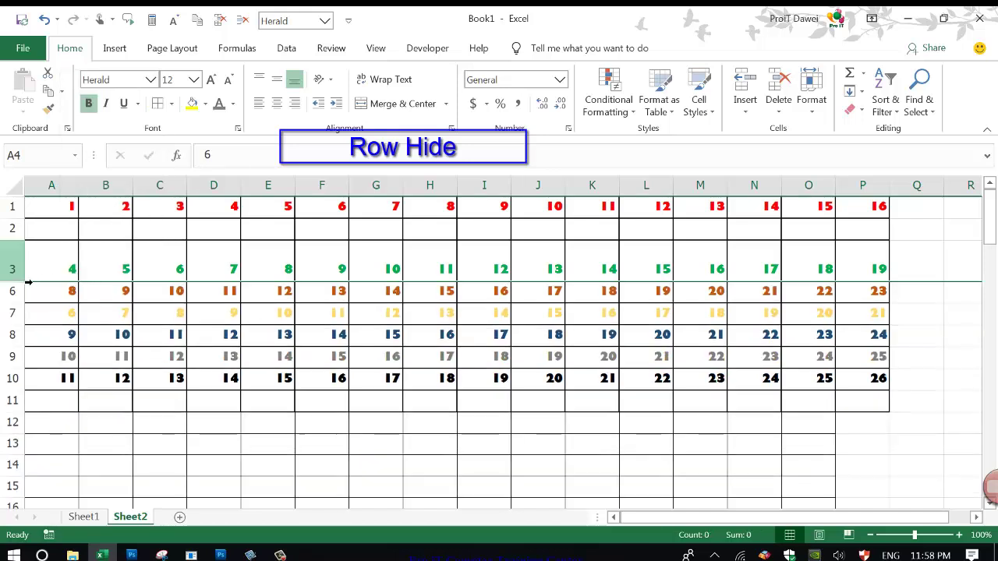
left_click(13, 291)
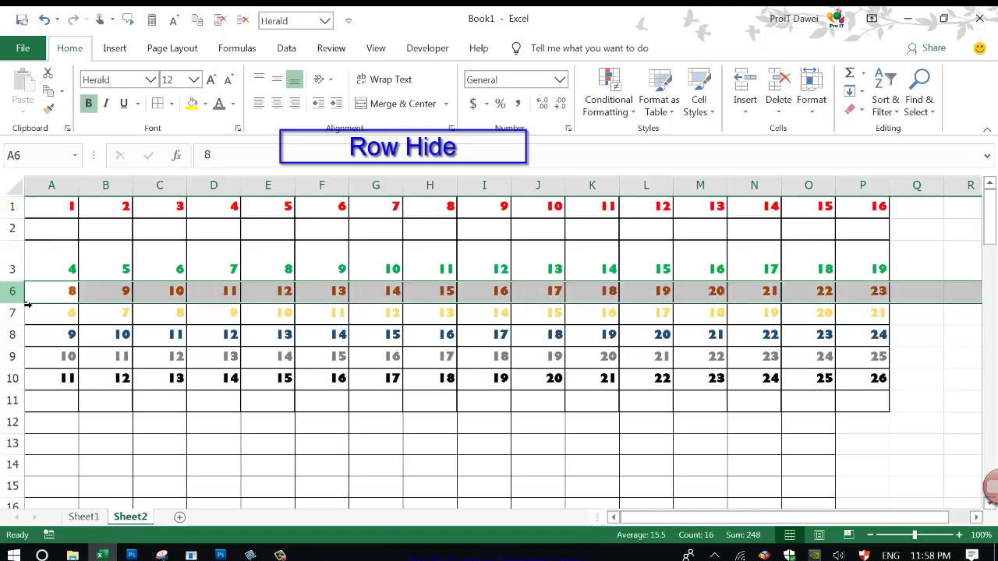
left_click(13, 269)
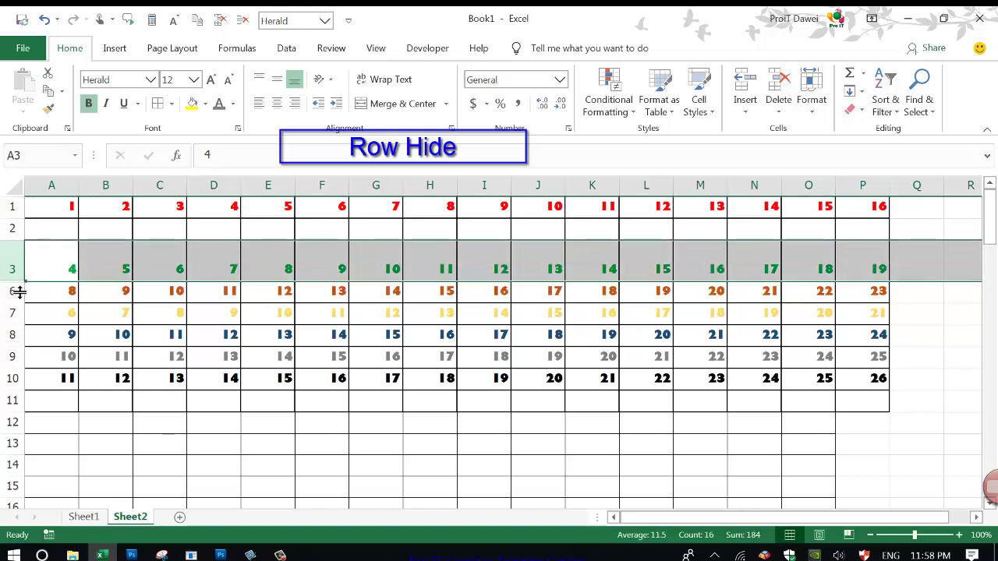
left_click(251, 555)
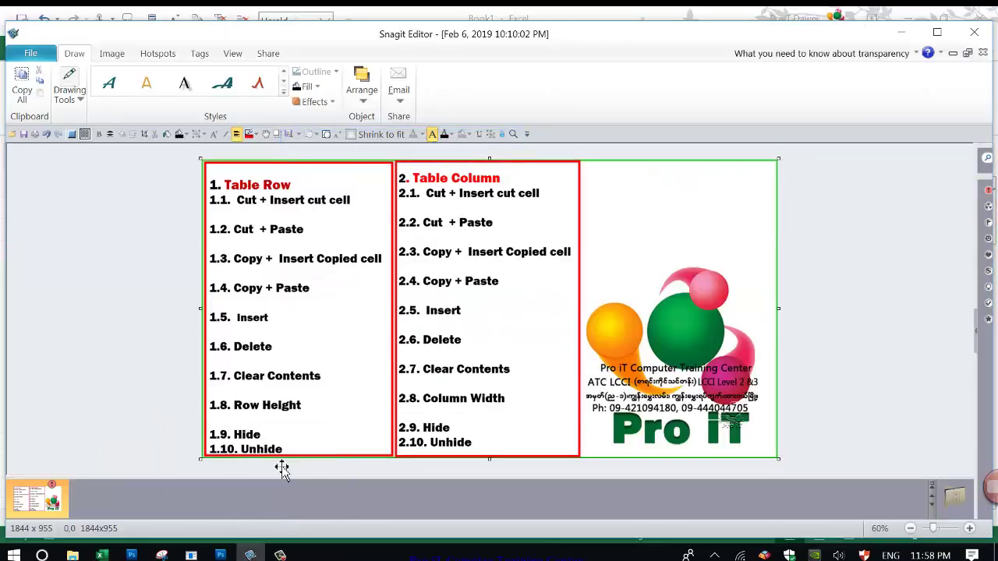
Bring the grid workbook back and select row 3 above the hidden rows
left_click(131, 556)
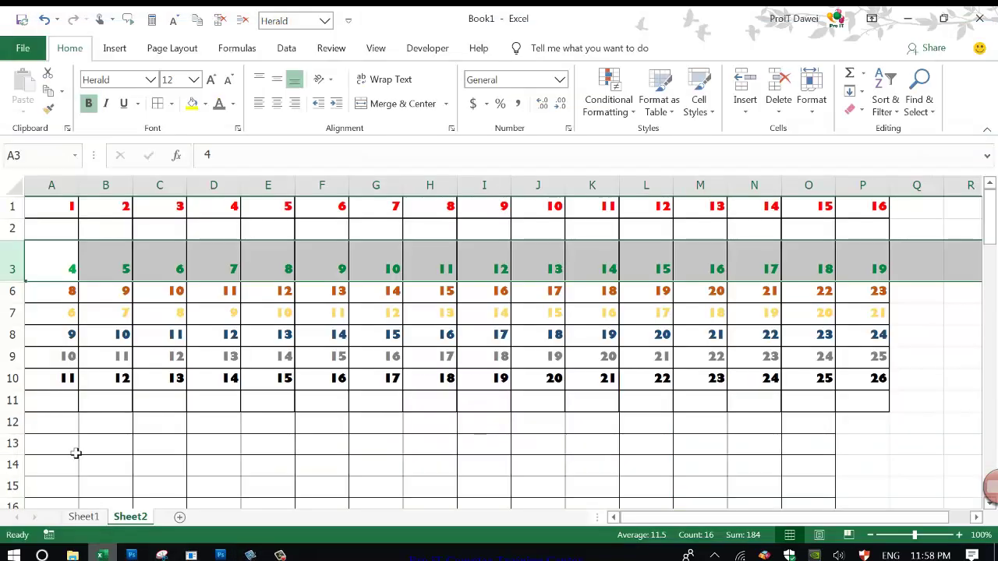
left_click(52, 357)
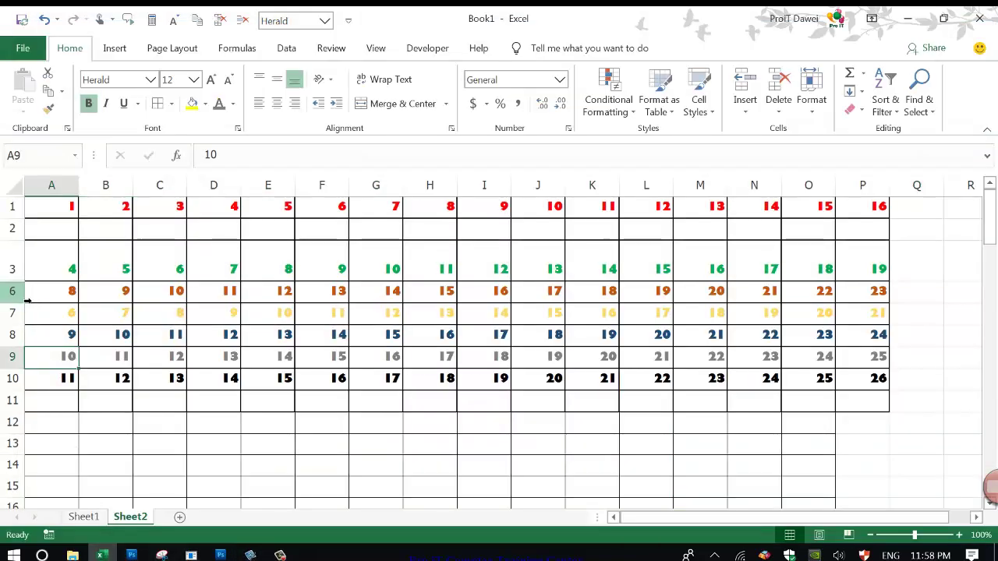
left_click(13, 270)
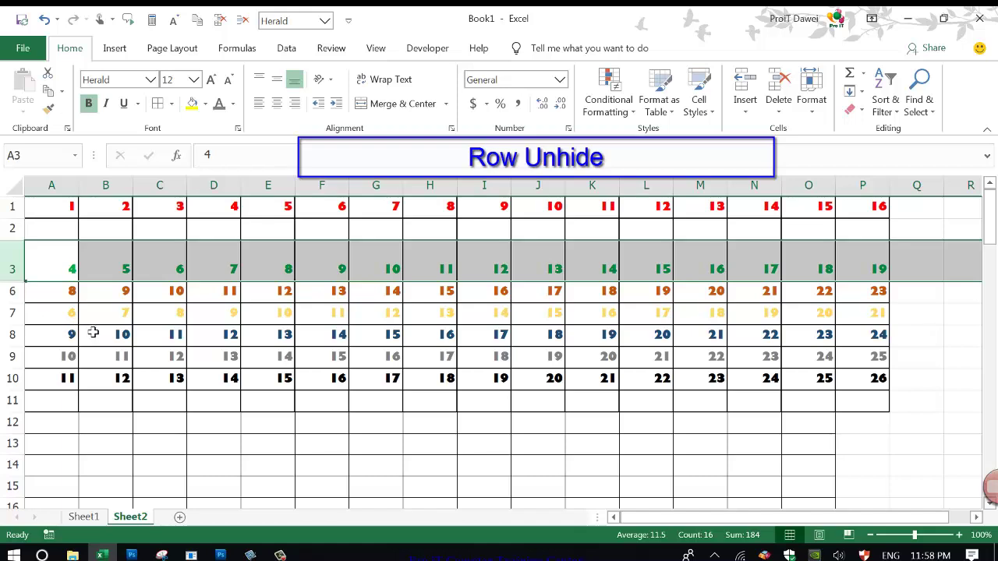
Unhide rows 4 and 5 via the row 3–6 selection, then glance at the outline slide
left_click(18, 290, "shift")
left_click_drag(18, 292, 23, 291)
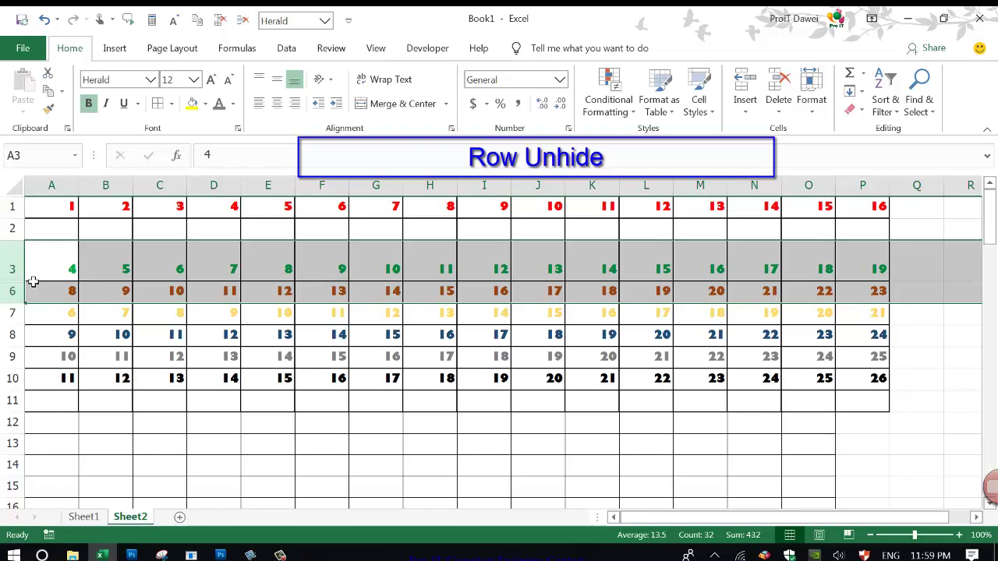
right_click(75, 268)
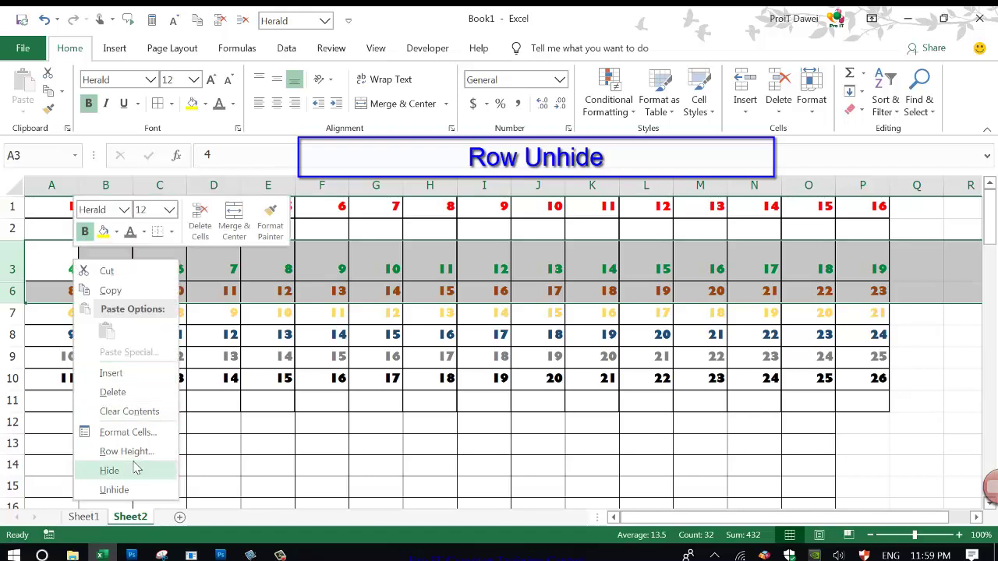
left_click(117, 490)
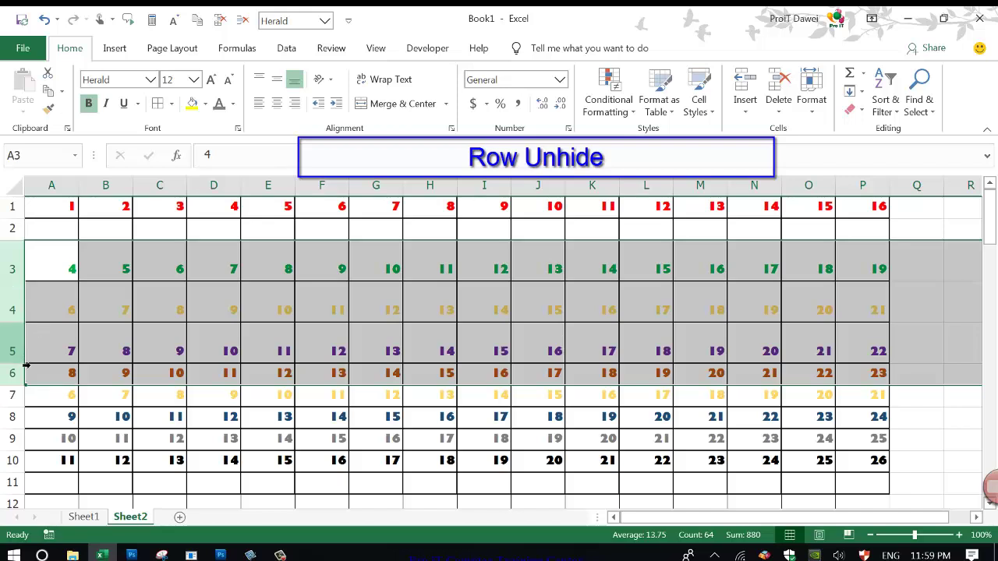
left_click(51, 351)
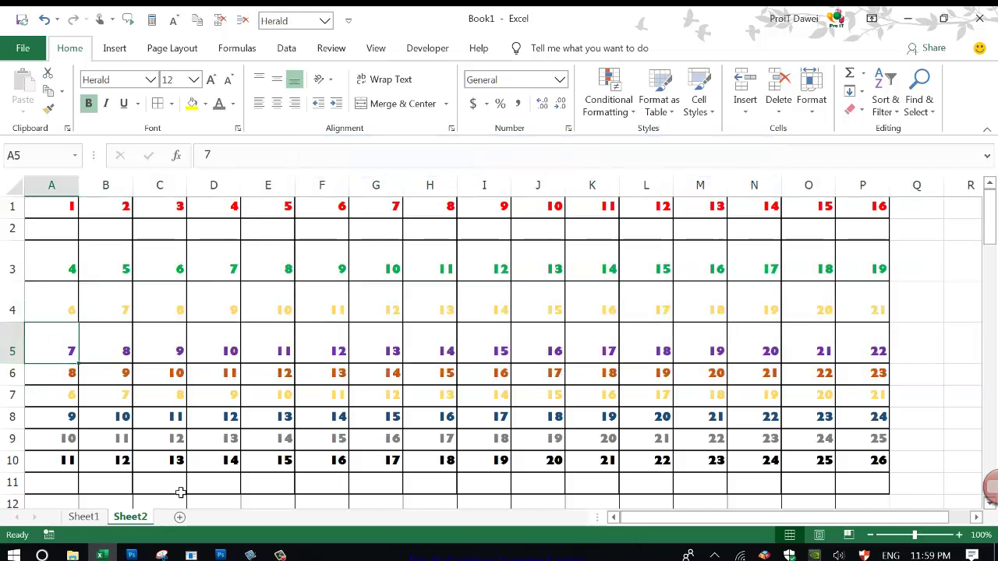
left_click(249, 555)
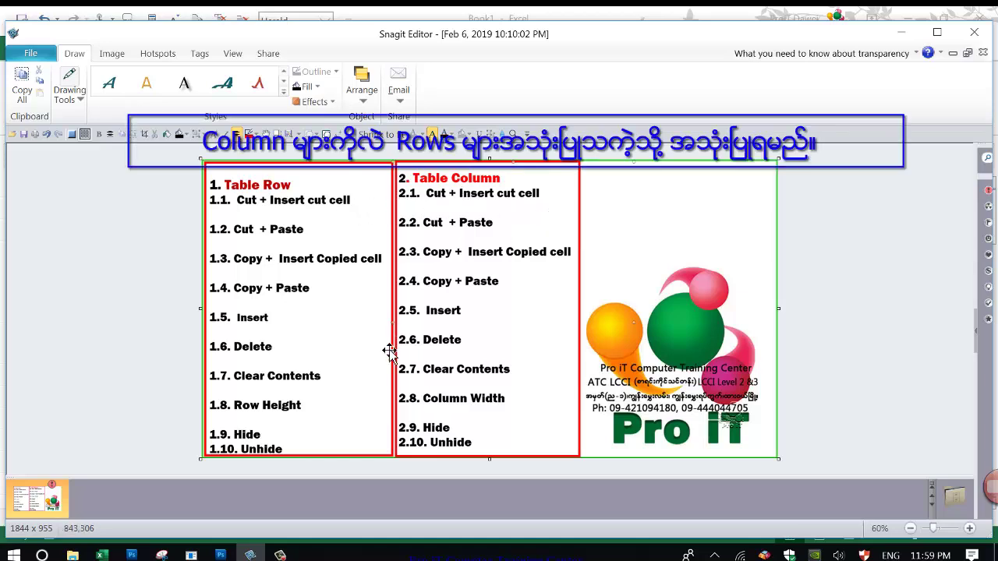
key("alt+Tab")
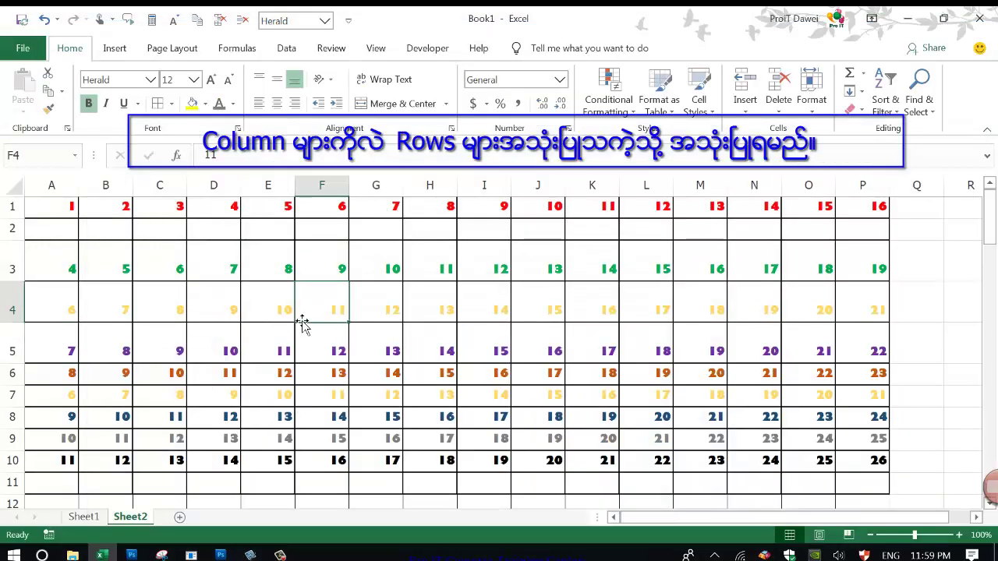
Move column E (starting with 5) in front of column I so it becomes column H
left_click(276, 252)
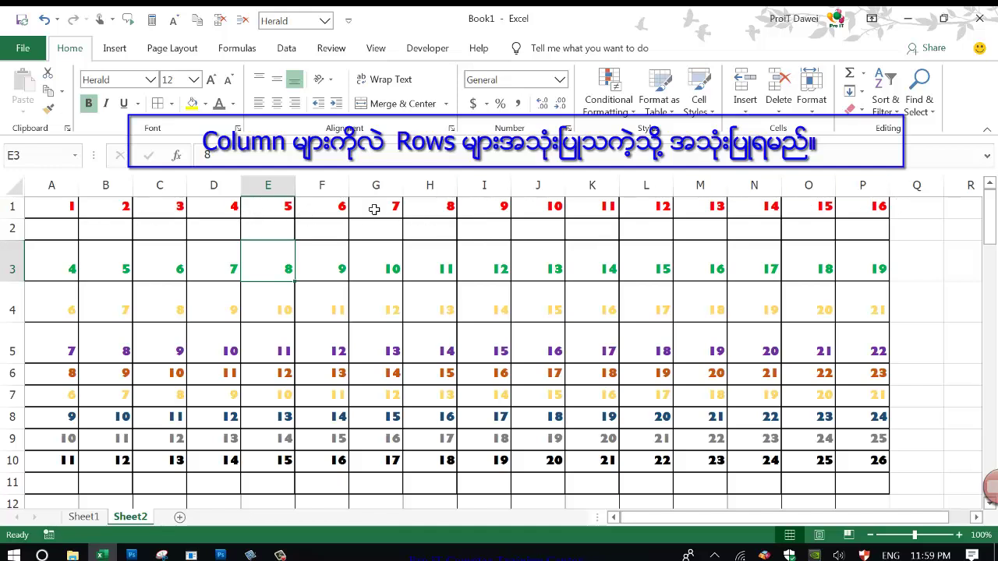
left_click(268, 184)
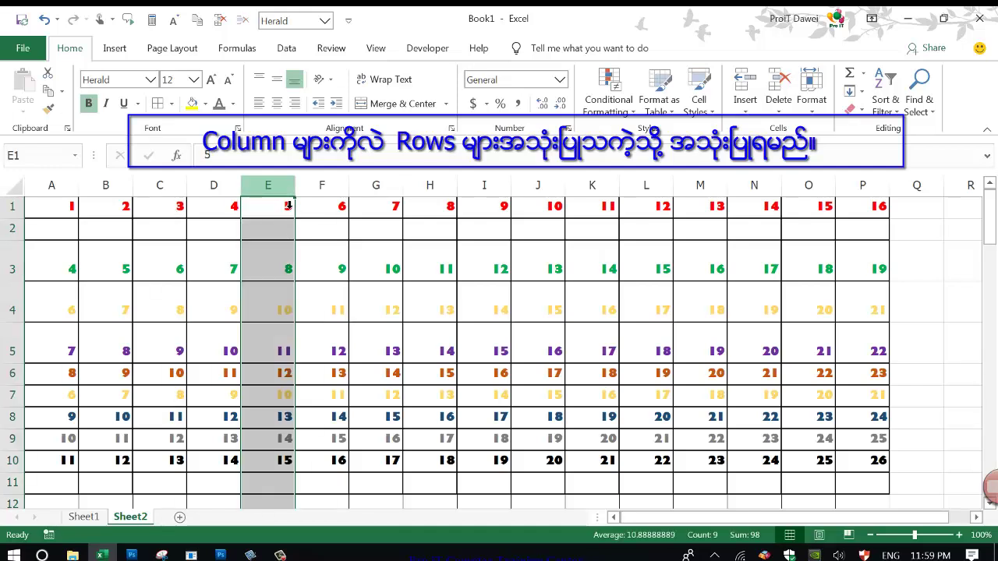
right_click(282, 199)
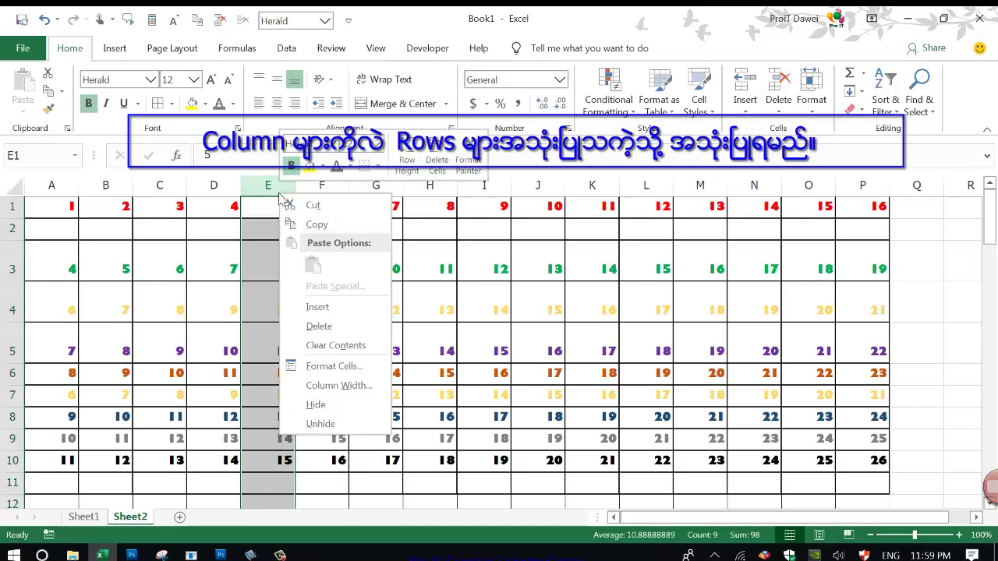
left_click(312, 205)
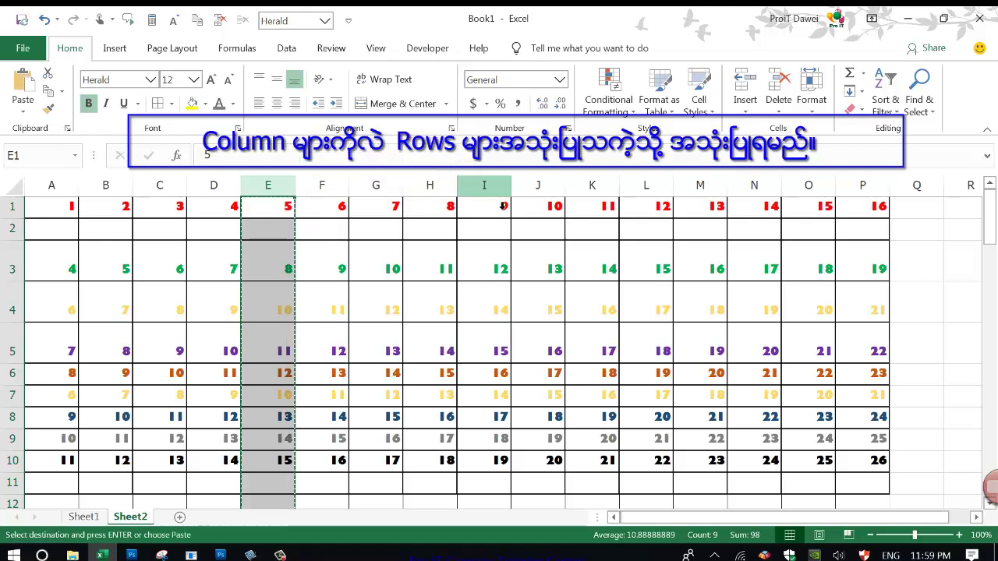
left_click(484, 187)
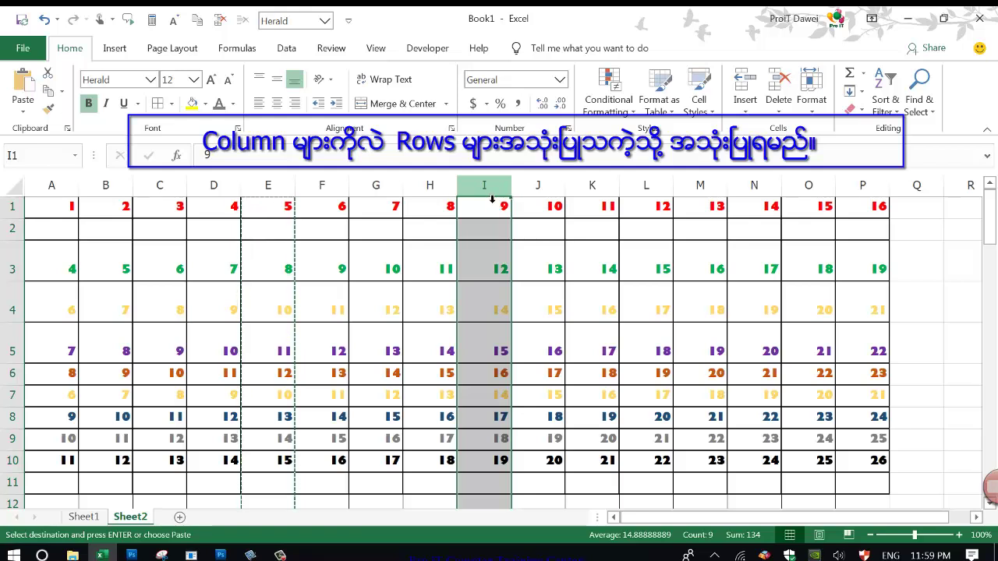
right_click(484, 187)
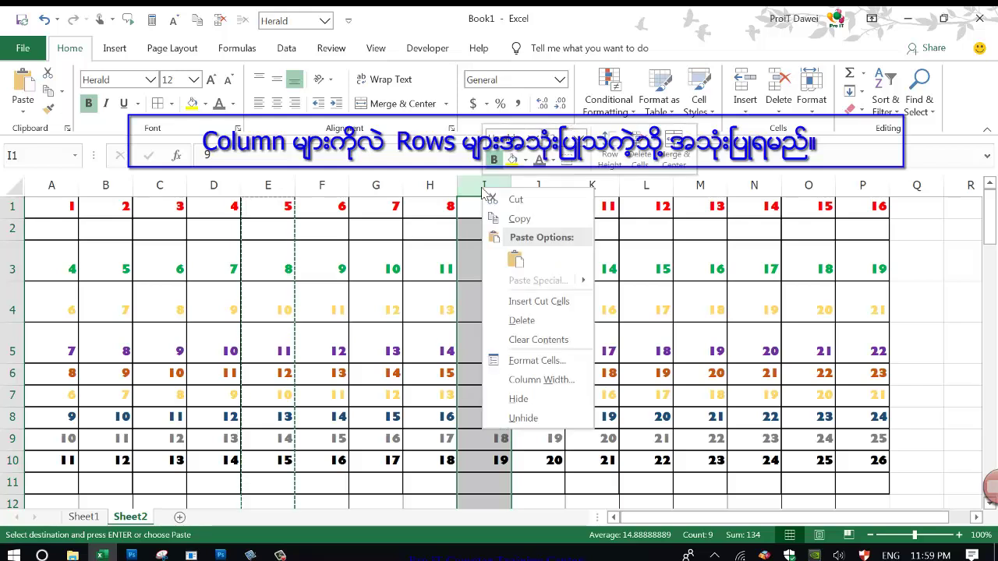
left_click(538, 301)
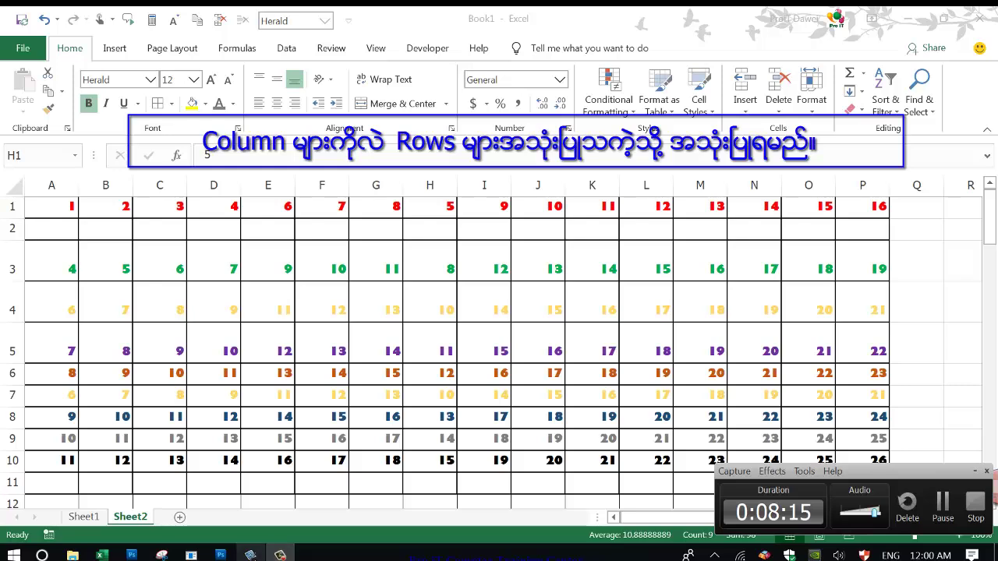
Cut column I's numbers (9, 12, 14…) and paste them into column R
left_click(250, 554)
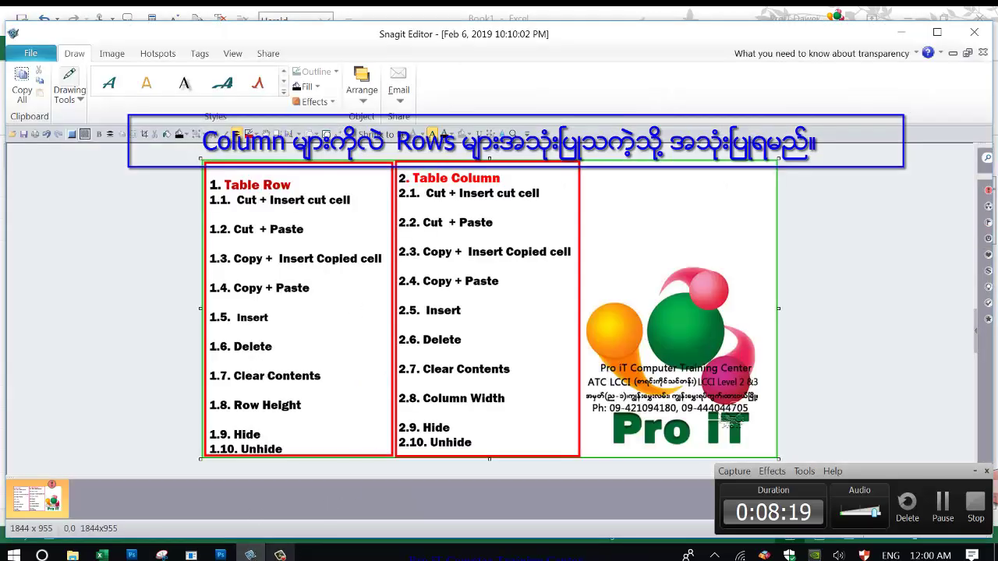
left_click(102, 555)
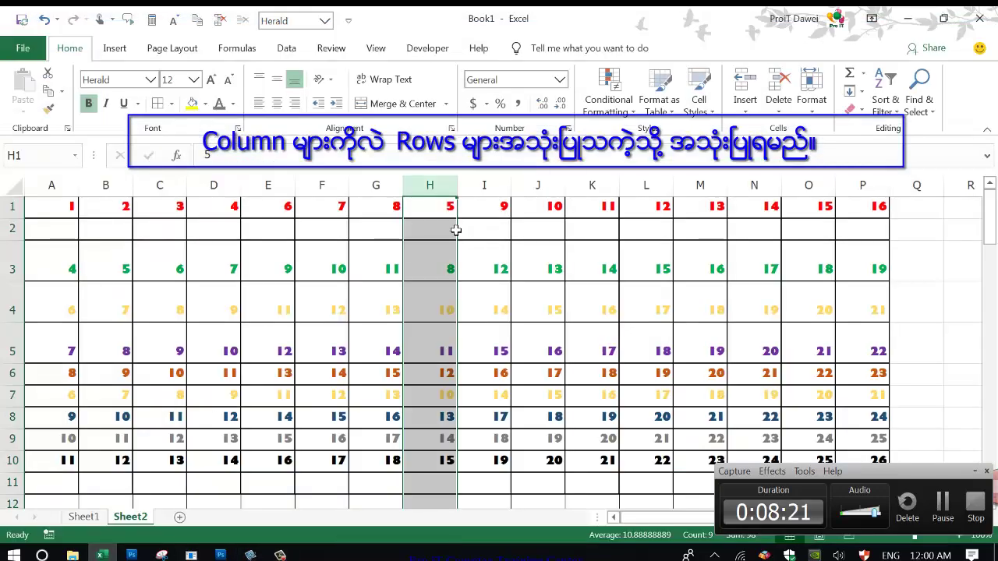
left_click(484, 185)
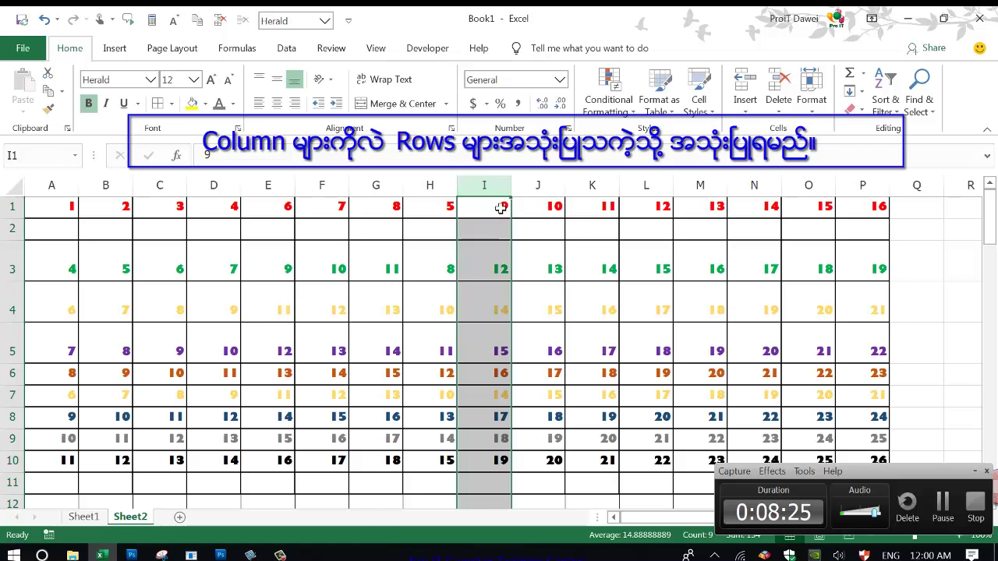
right_click(503, 204)
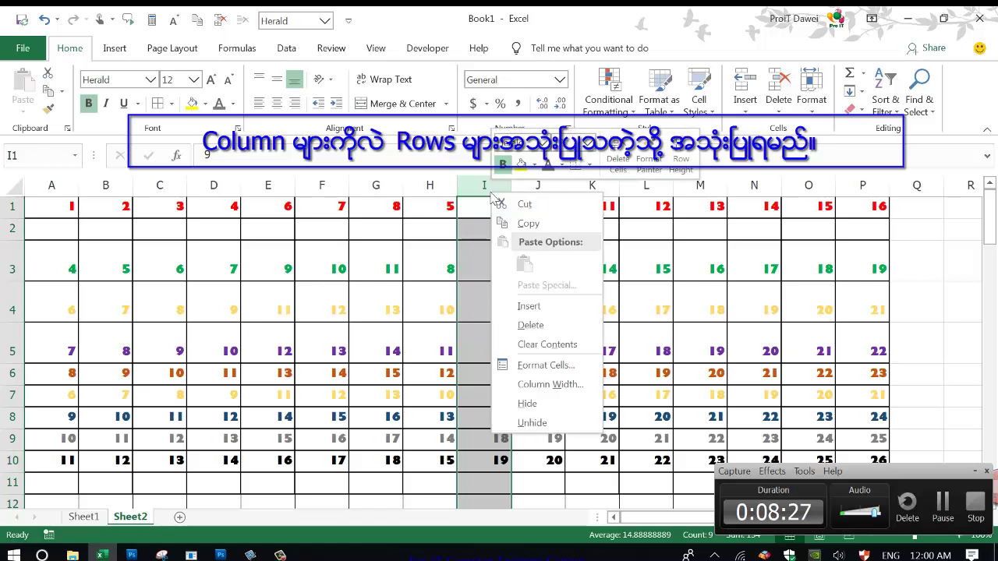
left_click(528, 224)
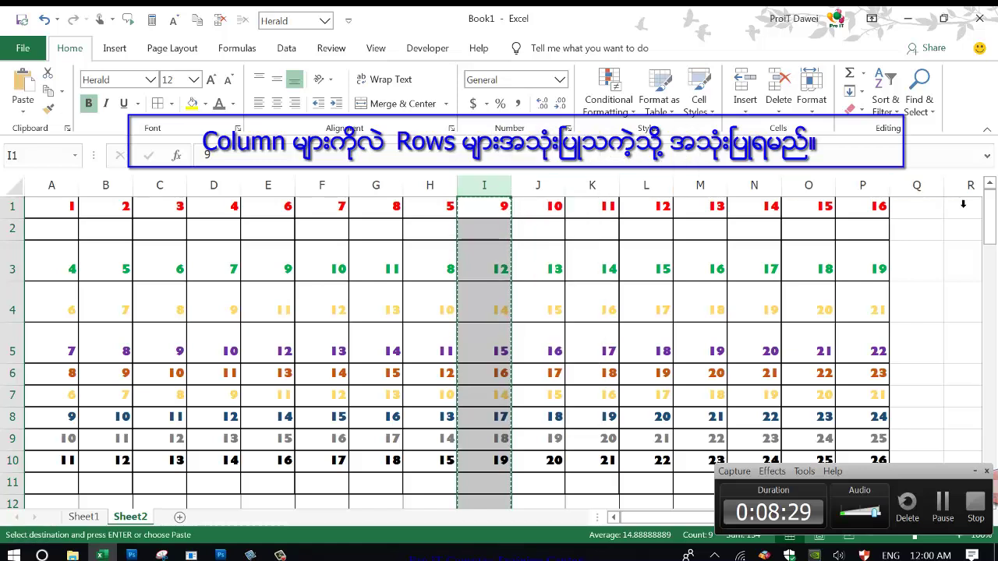
left_click(971, 185)
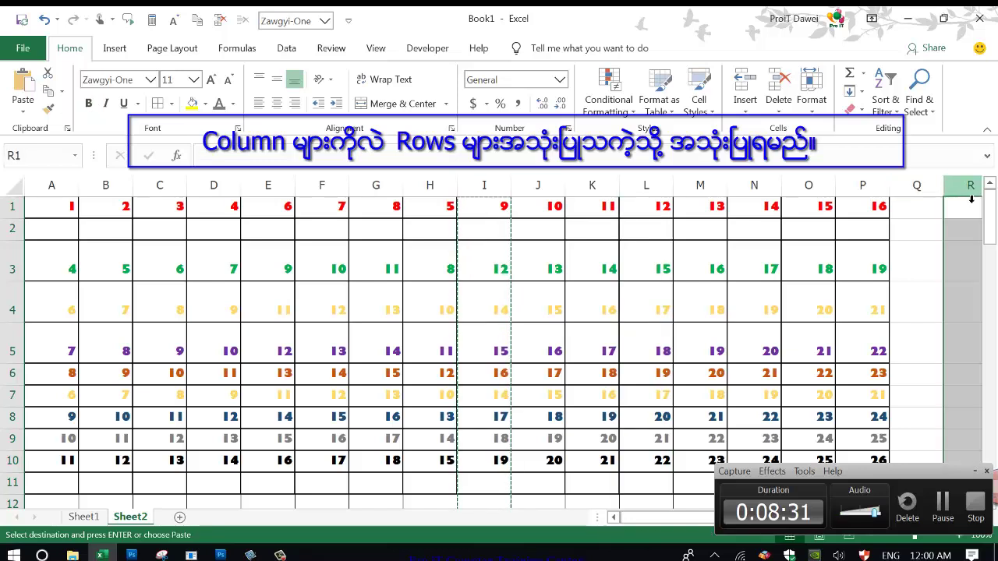
left_click(976, 472)
left_click(977, 517)
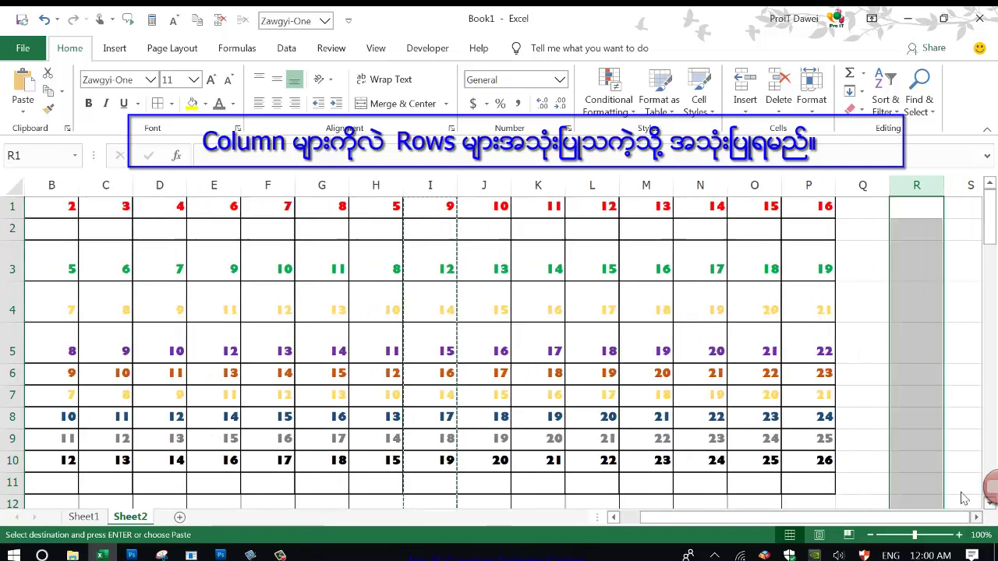
right_click(916, 185)
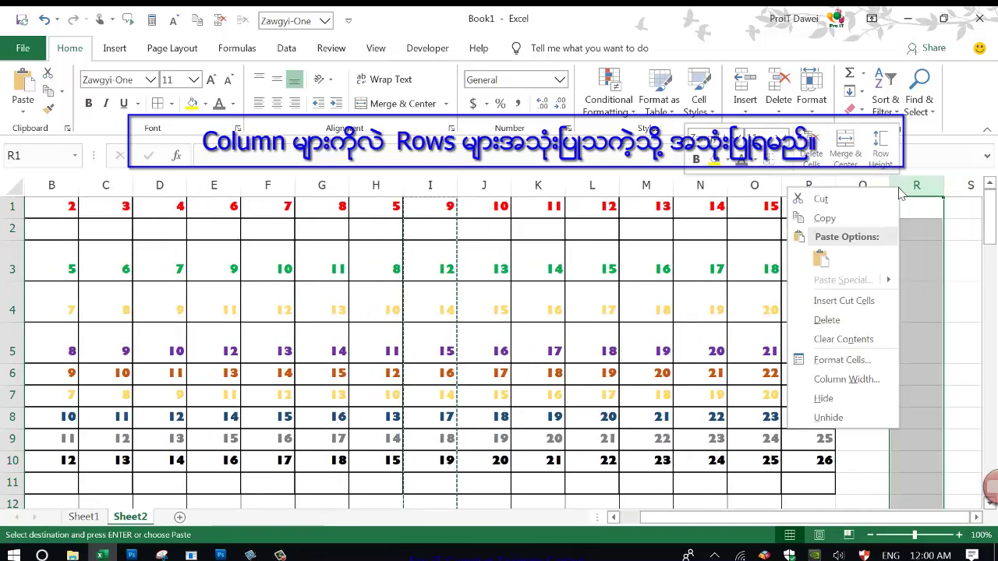
left_click(822, 259)
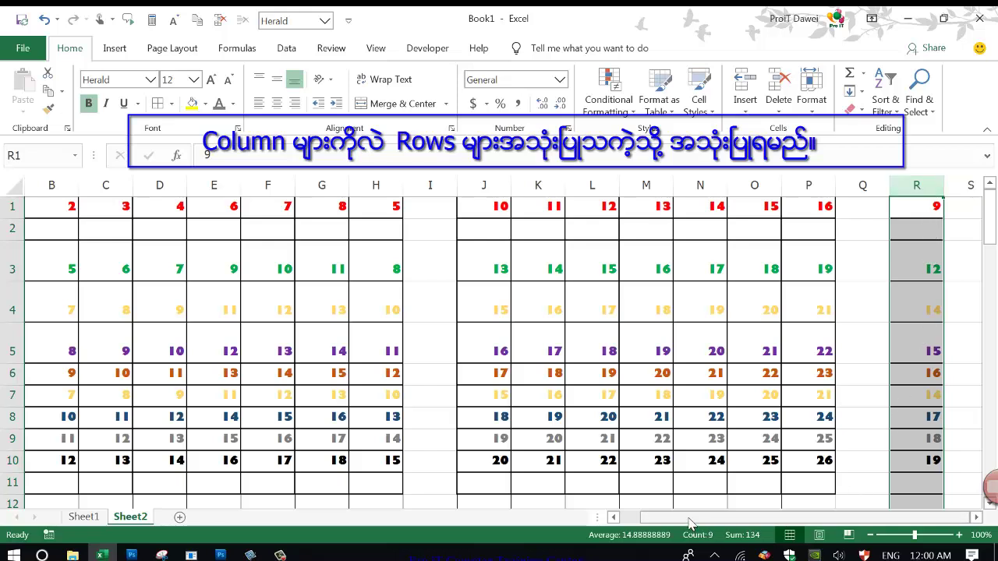
left_click_drag(693, 517, 647, 519)
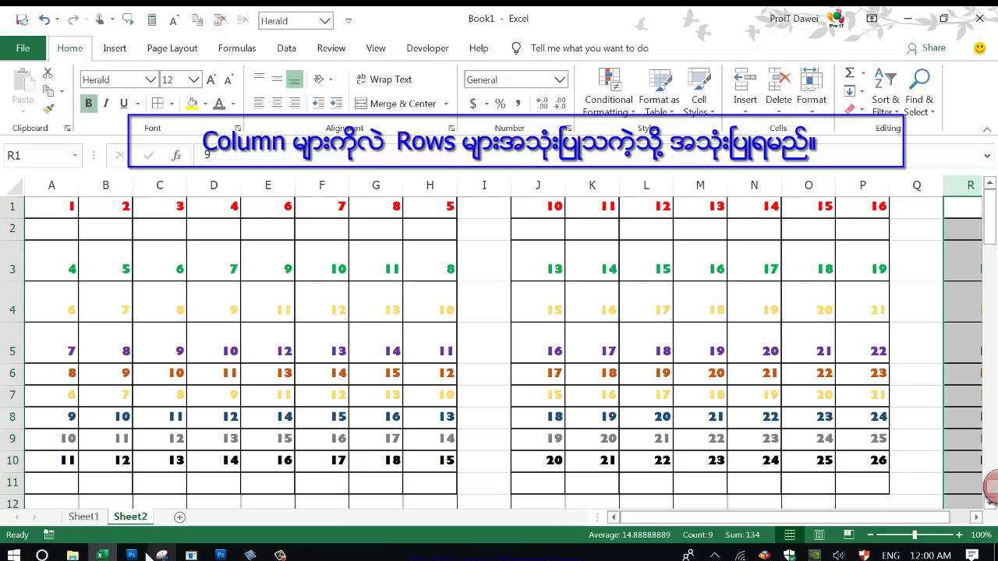
Cut column D's numbers (4, 7, 9…) and paste them into column Q
left_click(102, 555)
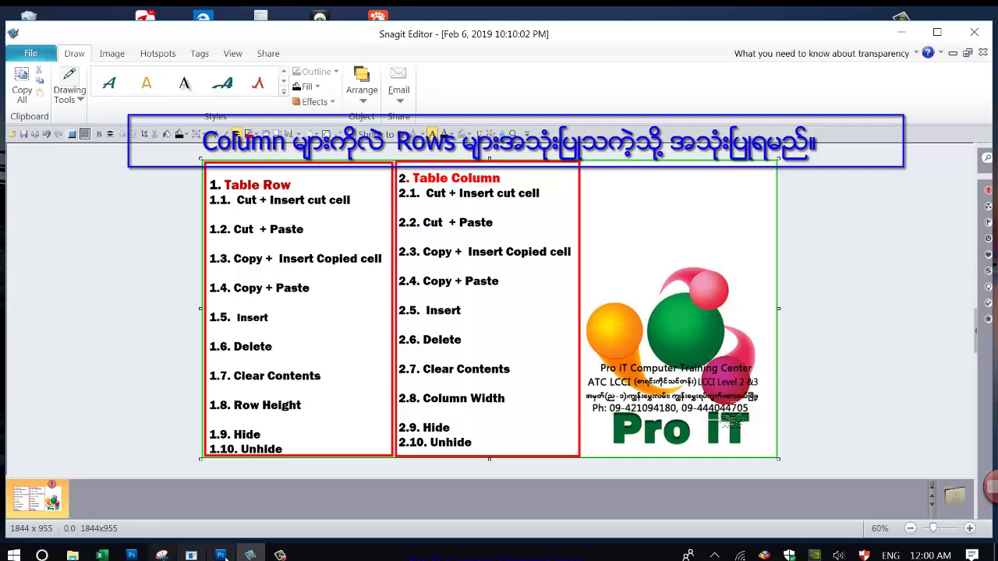
left_click(252, 555)
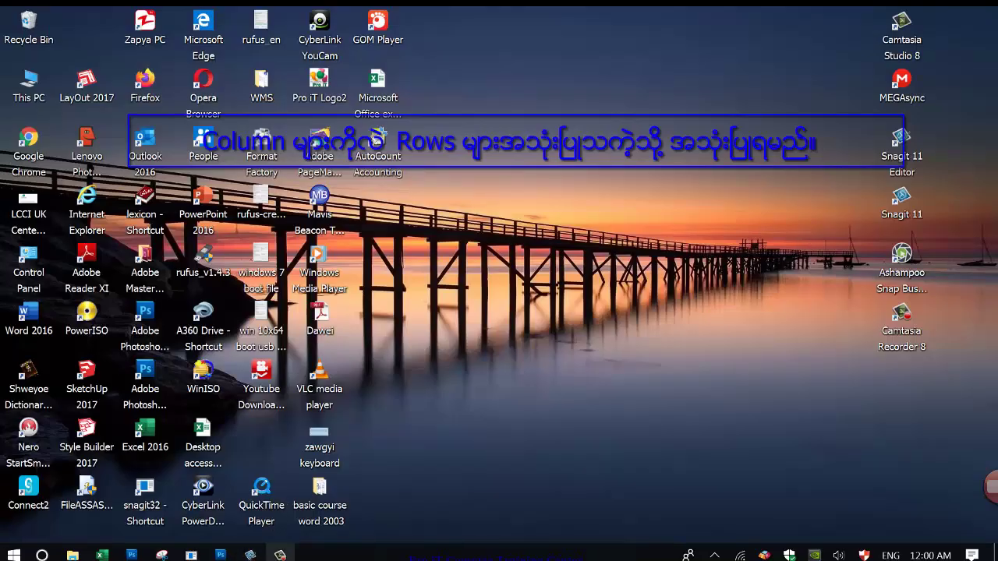
left_click(102, 556)
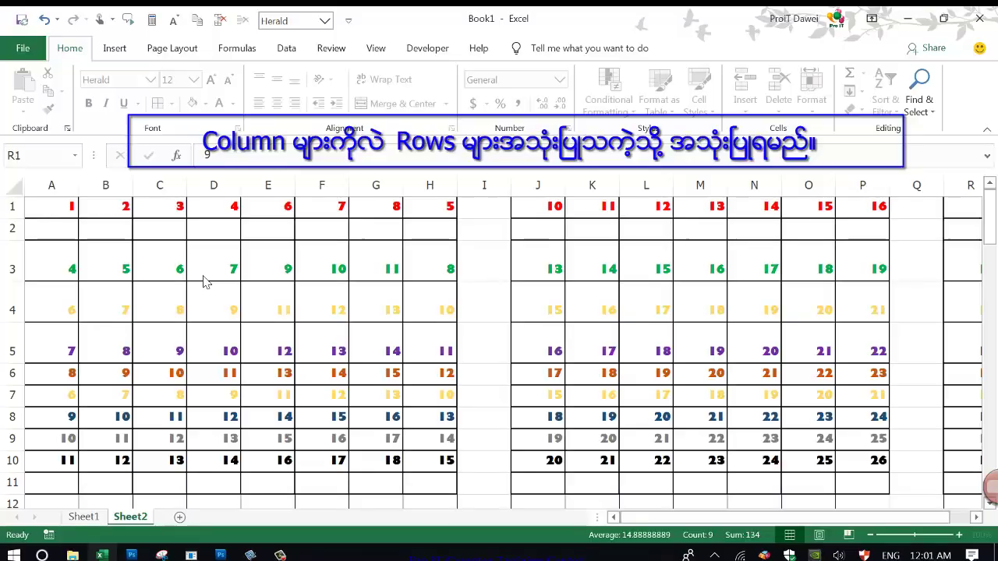
left_click(233, 191)
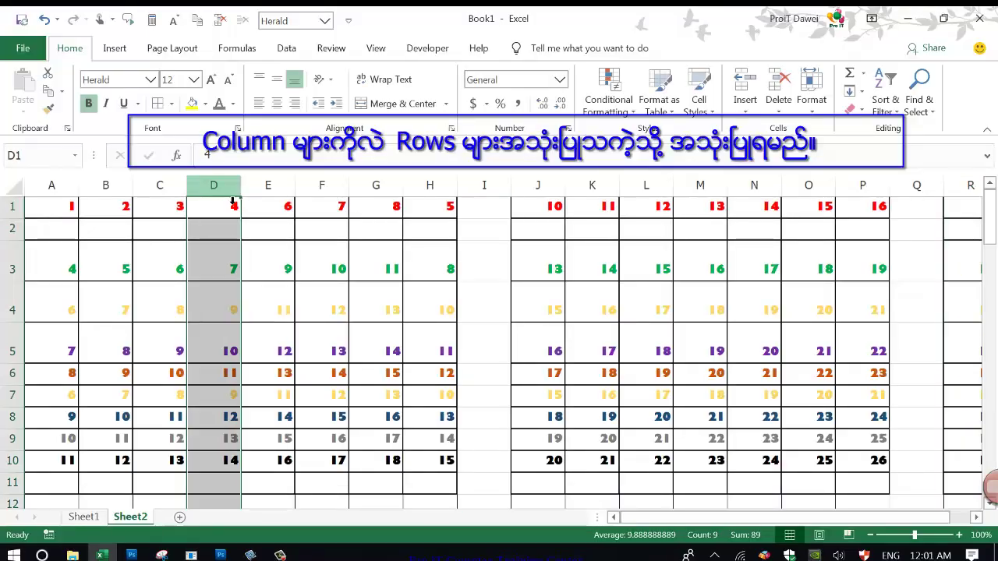
right_click(234, 204)
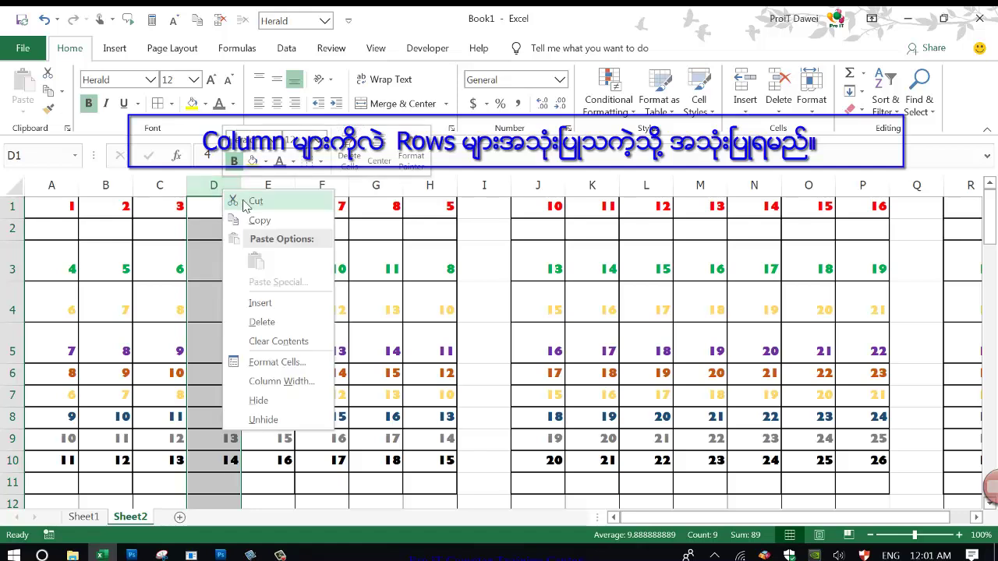
left_click(255, 201)
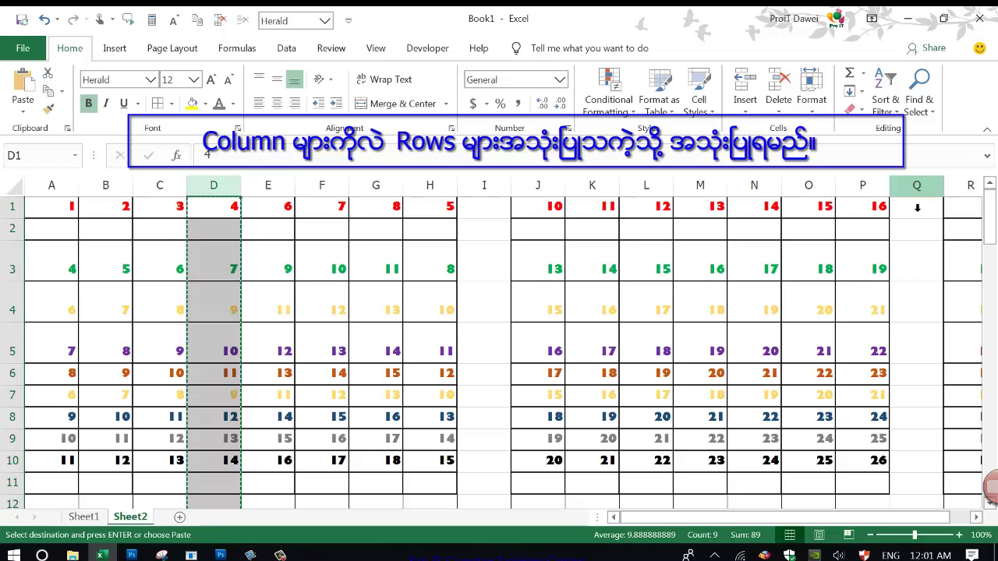
left_click(917, 186)
right_click(912, 201)
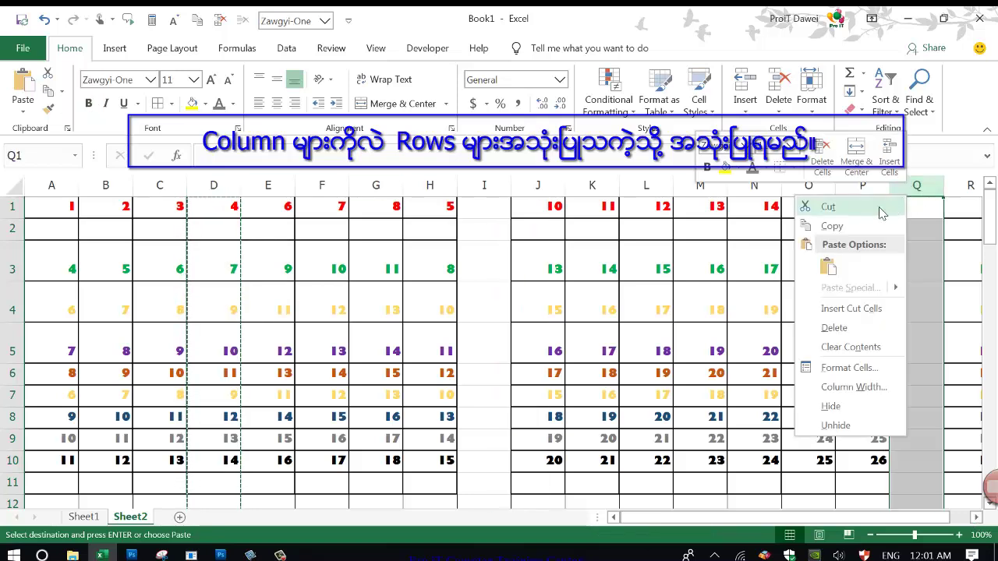
left_click(828, 266)
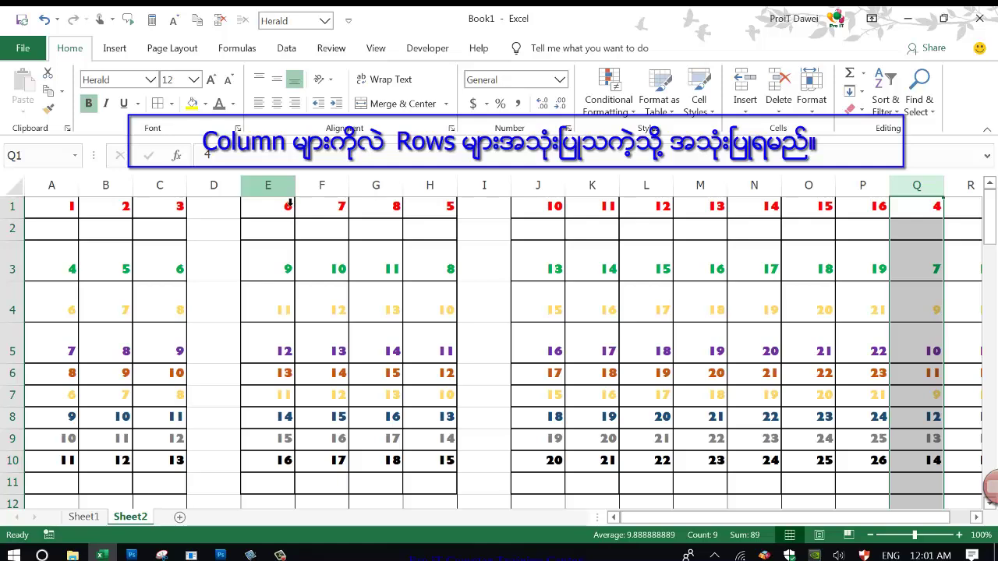
left_click(281, 555)
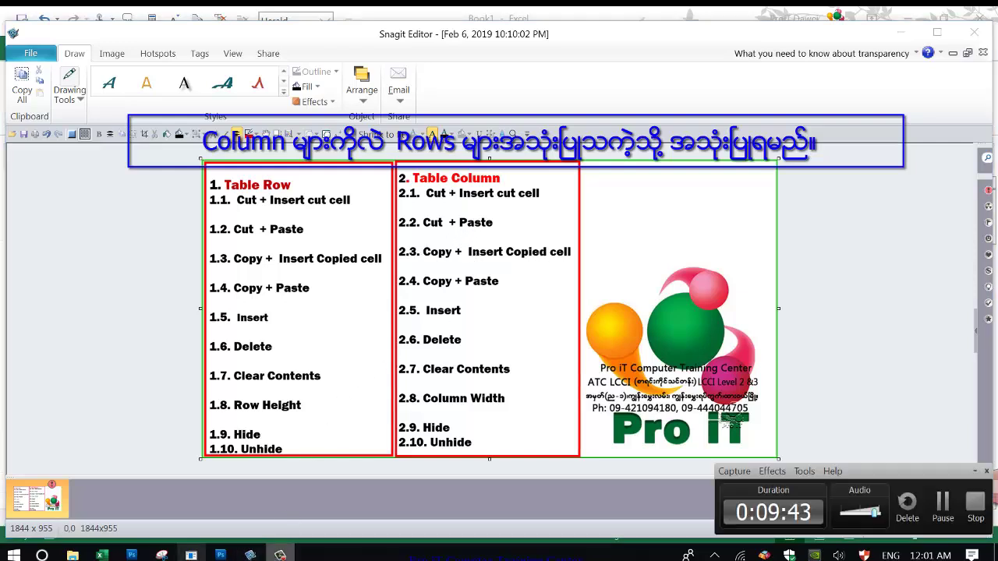
mouse_move(250, 555)
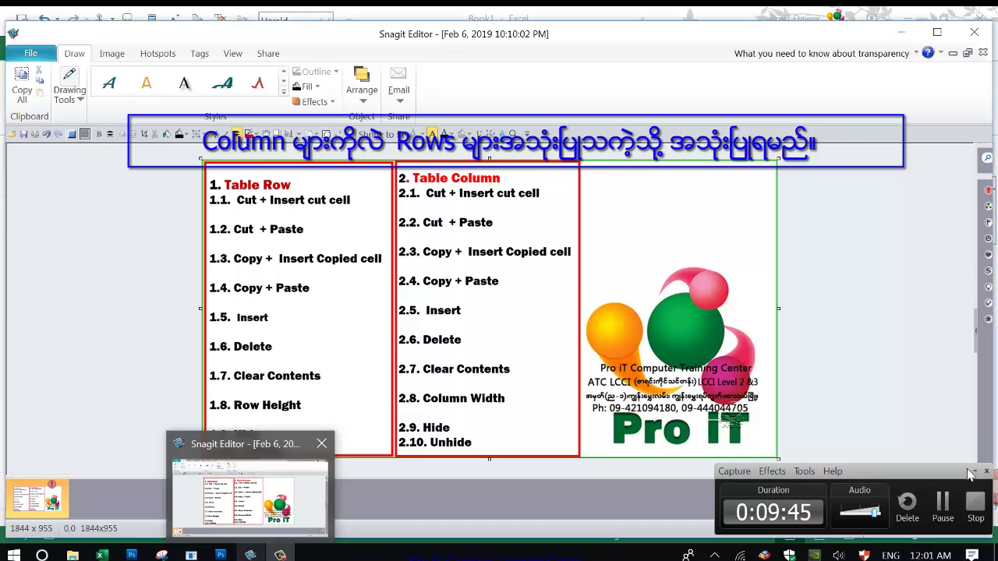
left_click(973, 474)
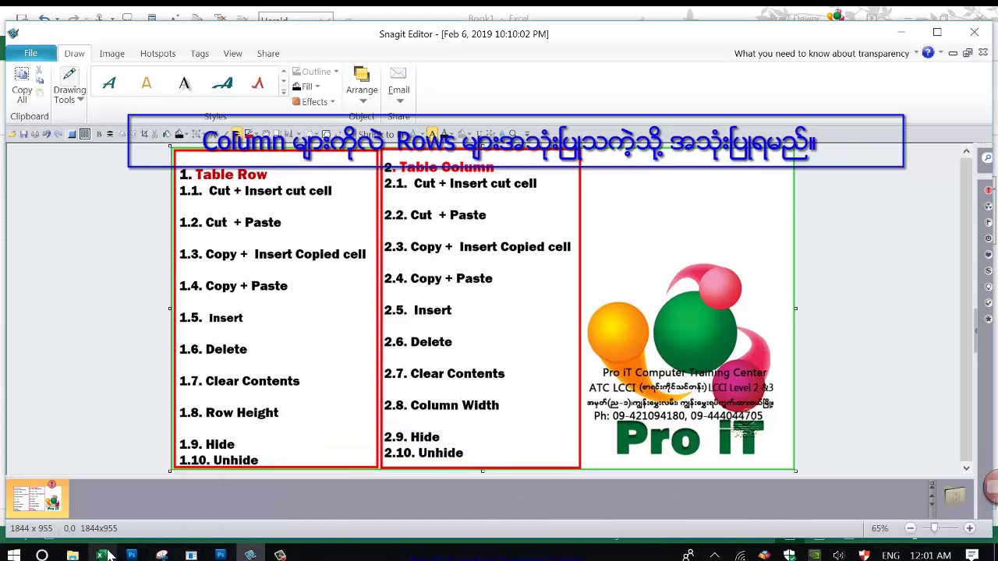
left_click(102, 555)
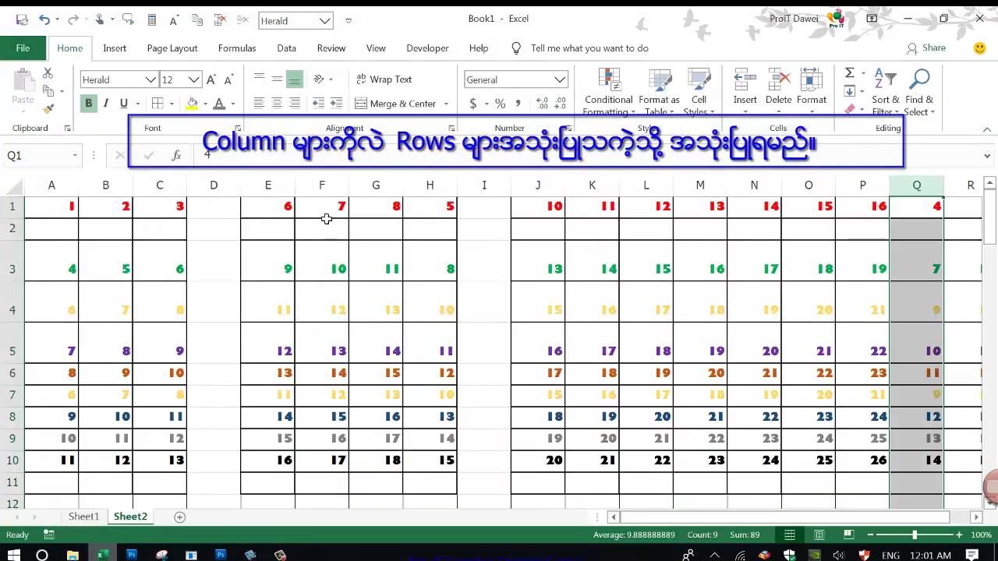
Copy column F (7, 10, 12…) and insert the copied cells at column M
left_click(321, 184)
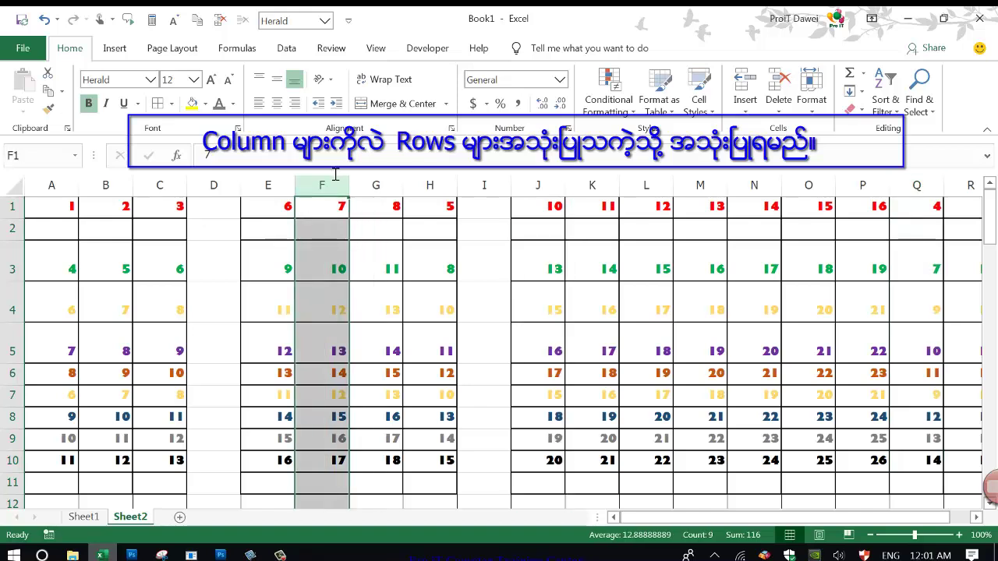
right_click(322, 185)
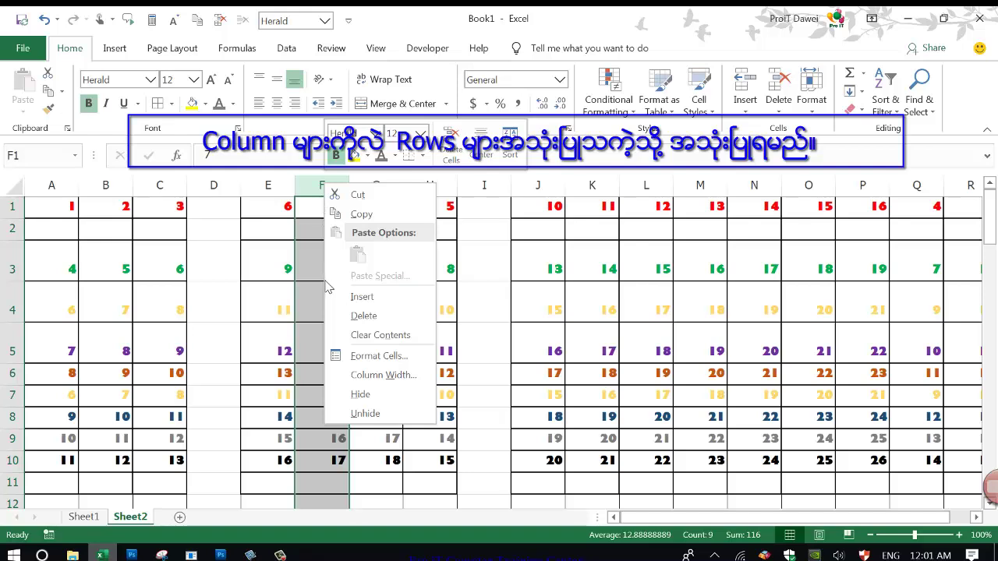
left_click(361, 215)
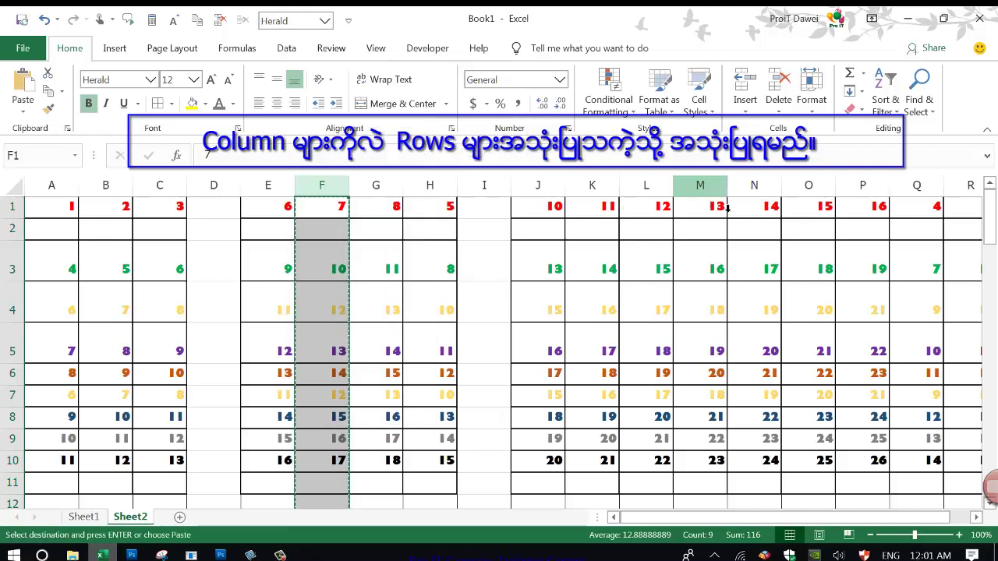
left_click(709, 187)
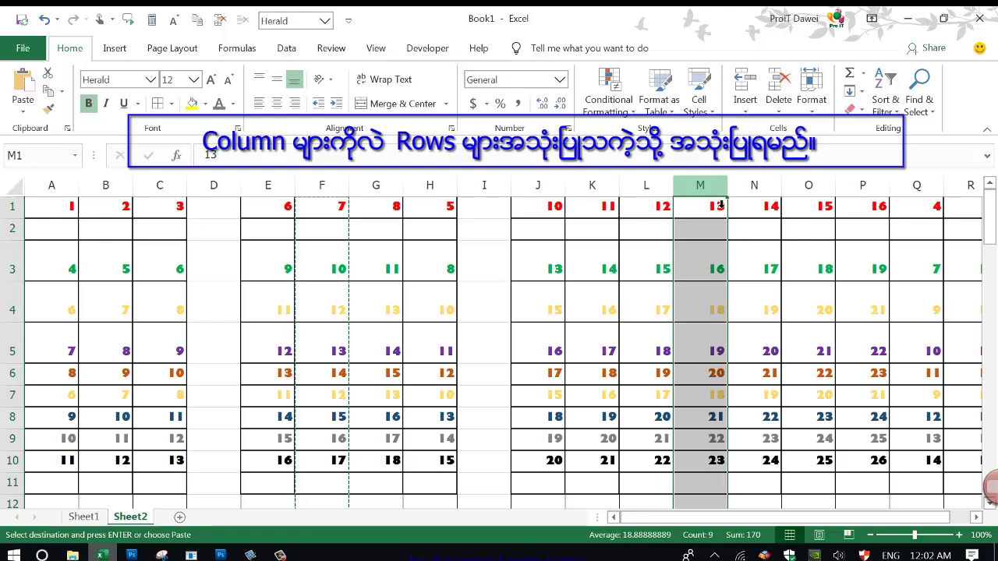
right_click(721, 205)
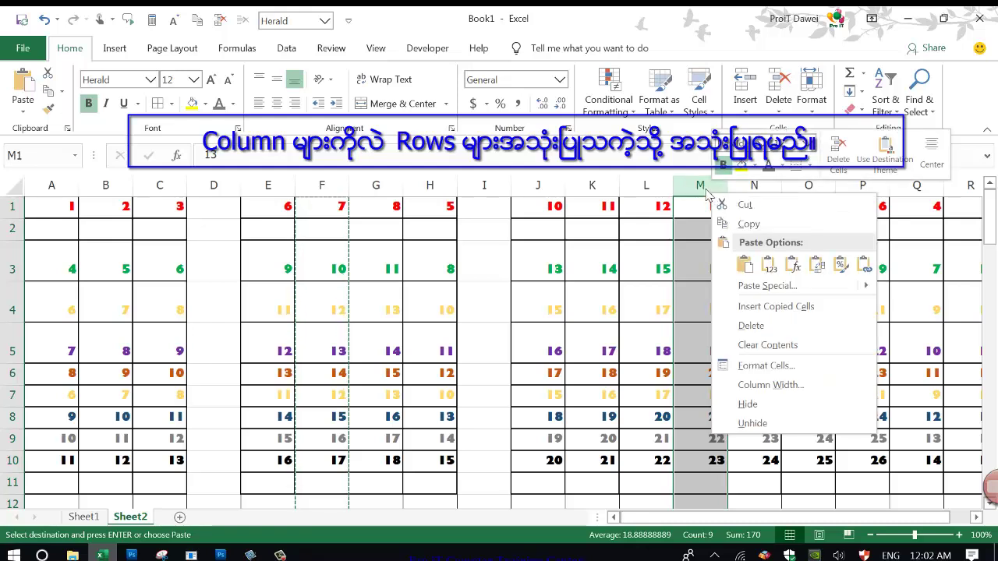
left_click(747, 313)
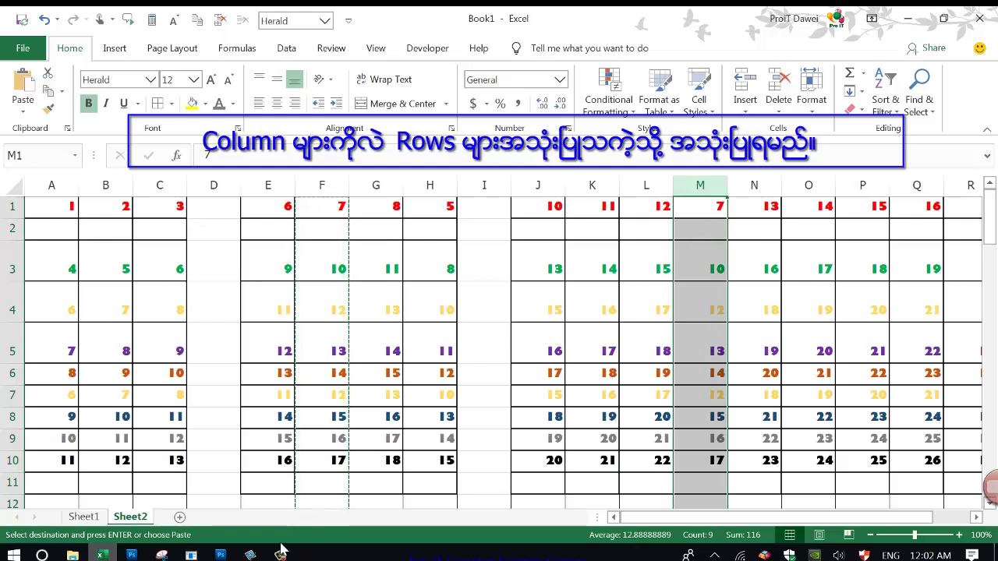
mouse_move(279, 555)
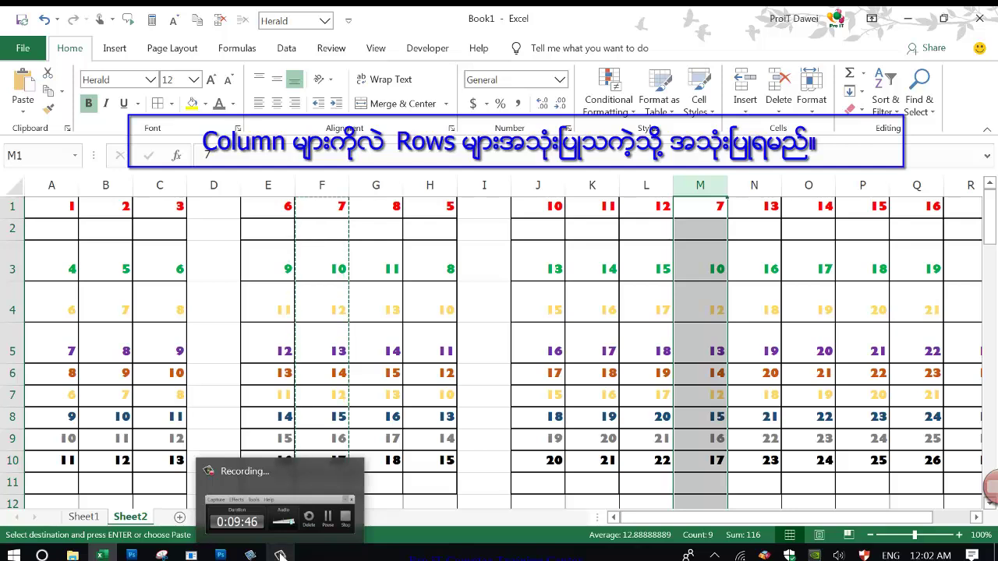
Paste a copy of column G's numbers (8, 11, 13…) into empty column I, then show the outline
left_click(250, 556)
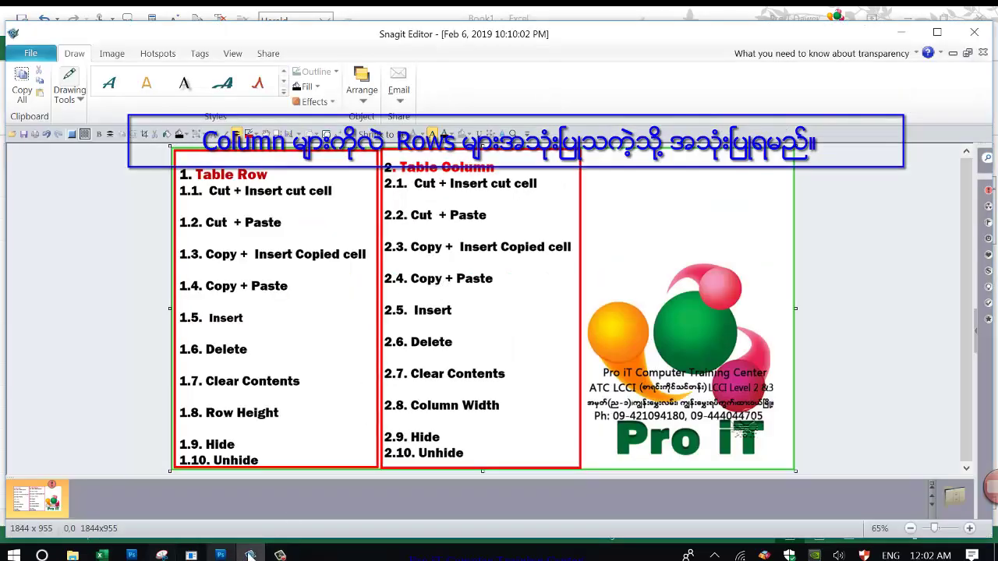
left_click(102, 555)
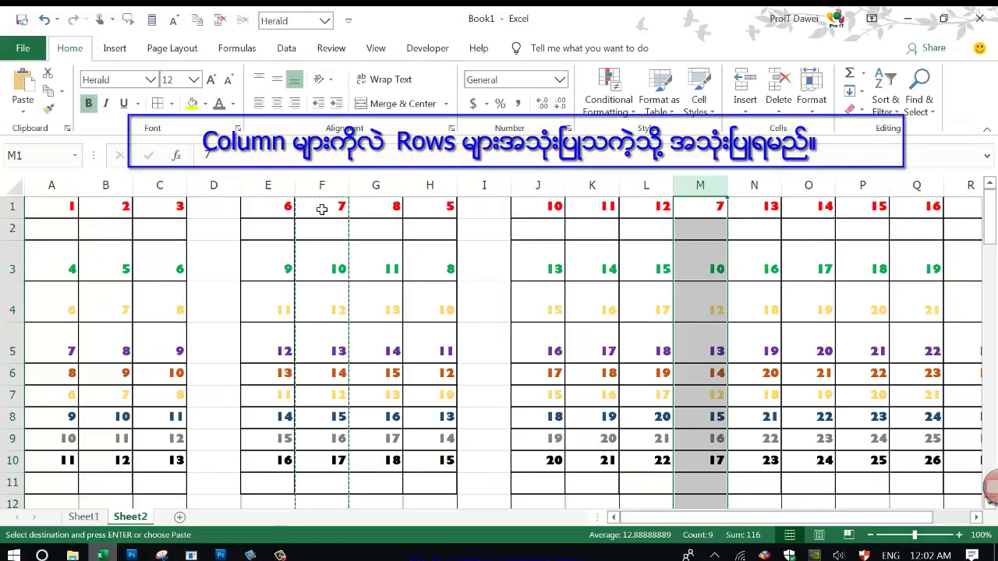
left_click(375, 185)
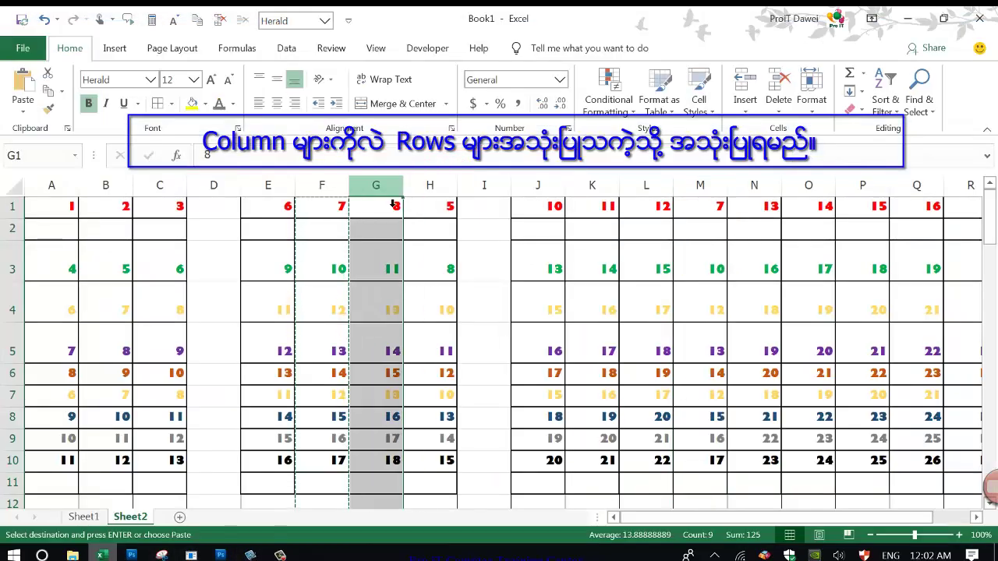
right_click(376, 187)
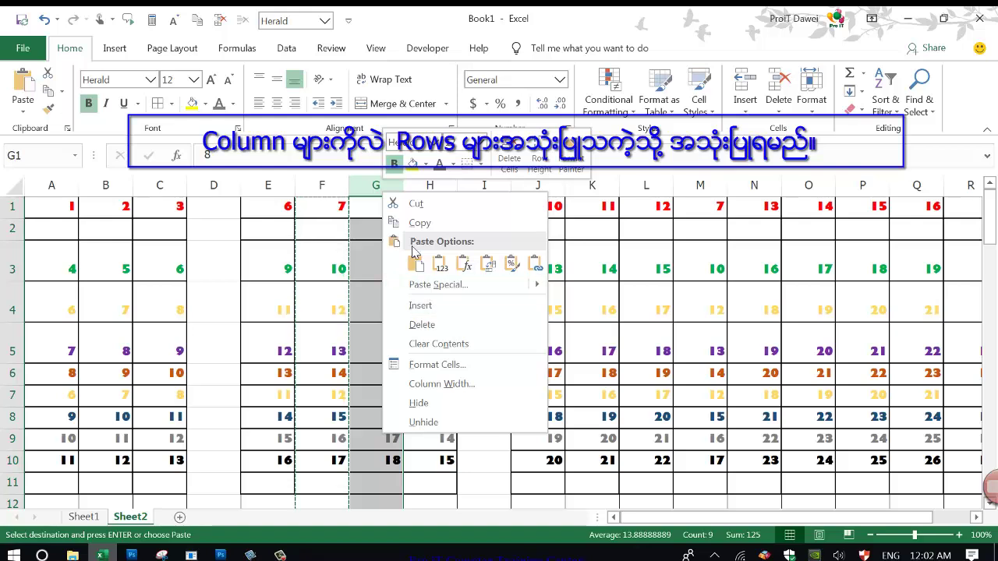
left_click(419, 223)
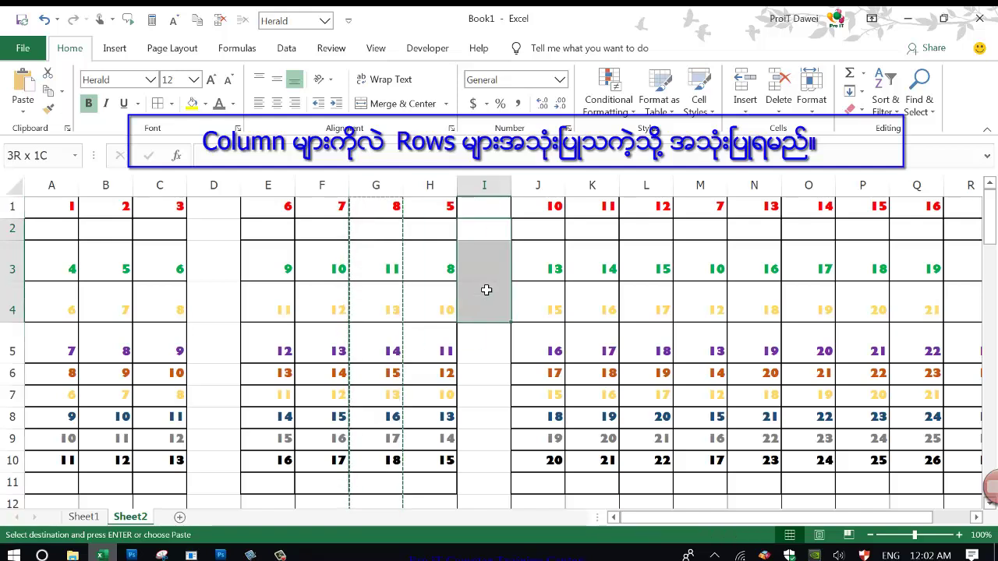
left_click(484, 186)
right_click(486, 204)
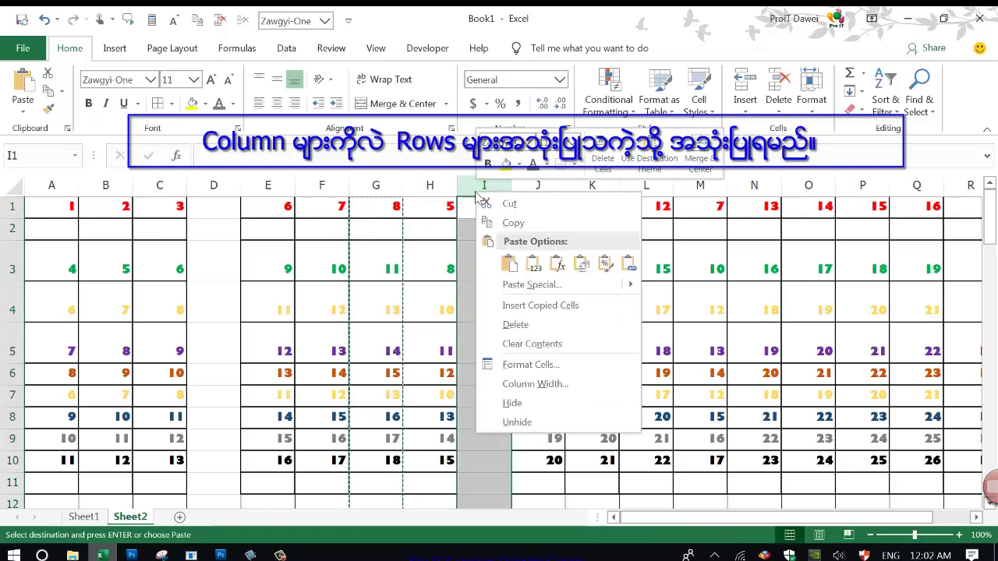
left_click(510, 266)
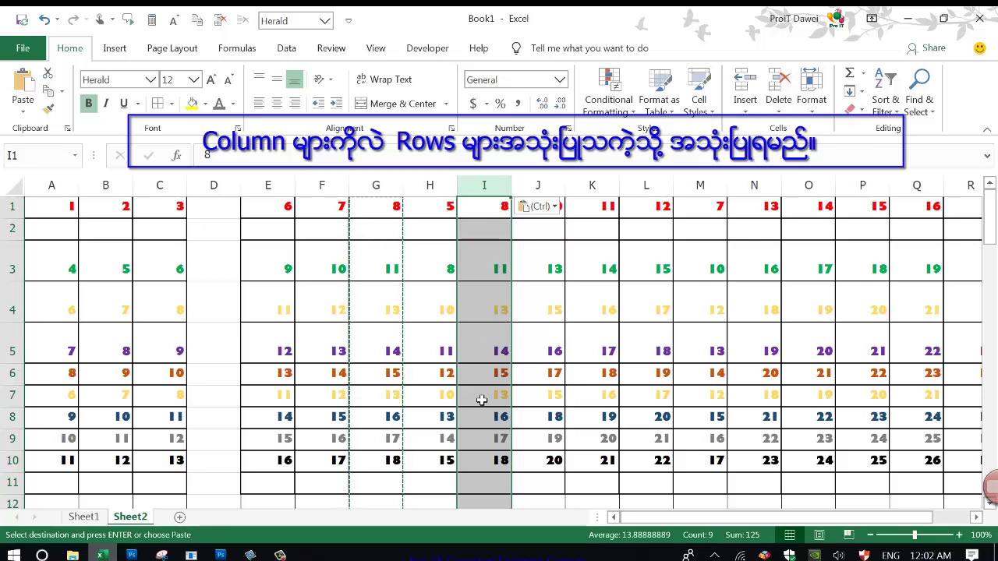
left_click(249, 555)
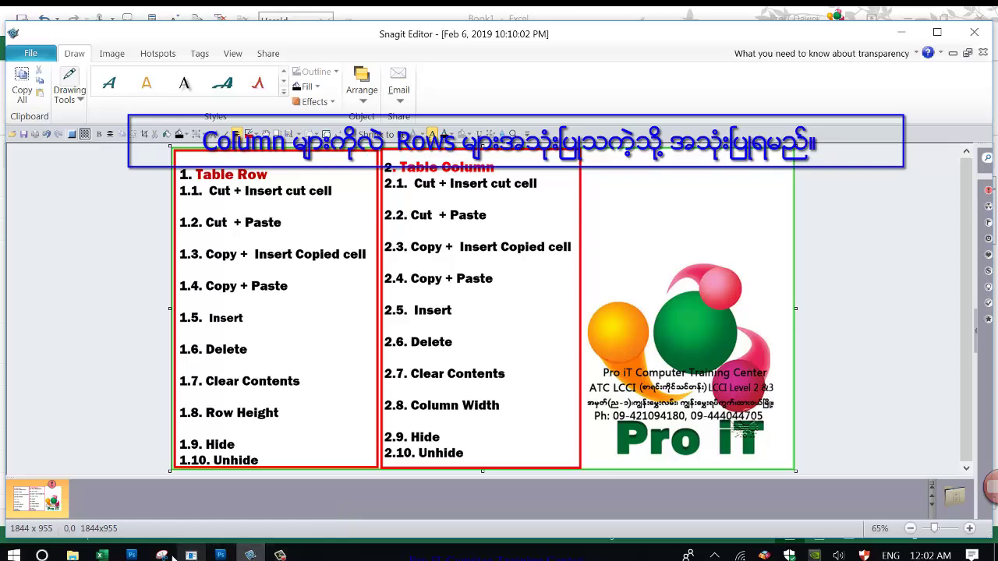
Cancel the pending column G copy and insert three blank columns at J through L
left_click(129, 555)
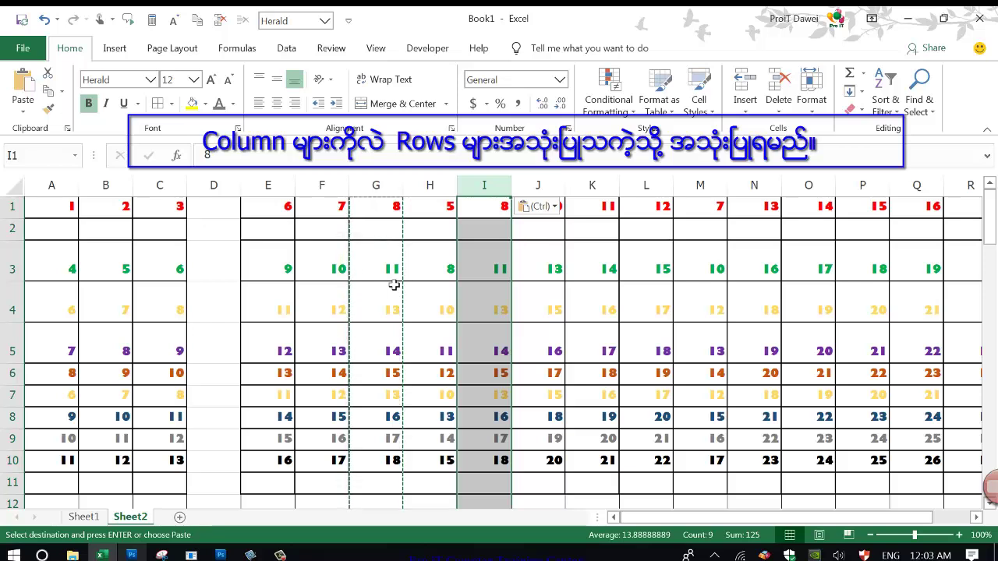
key("Escape")
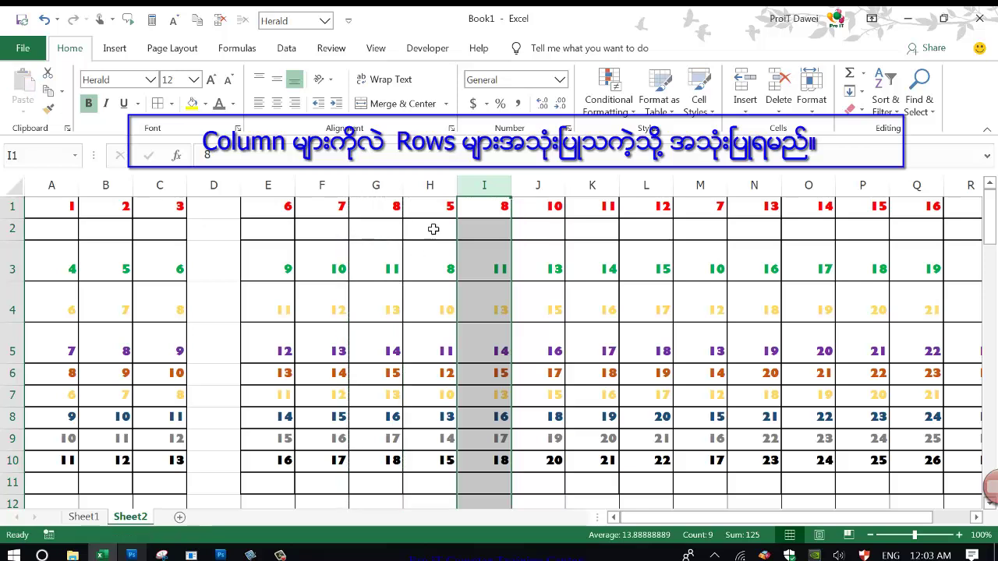
left_click(431, 187)
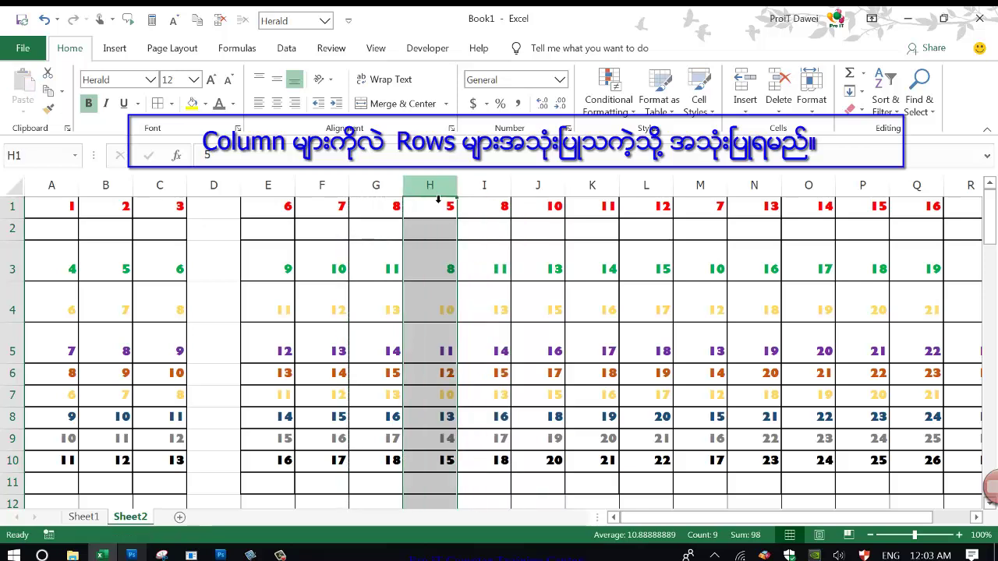
left_click_drag(537, 187, 646, 187)
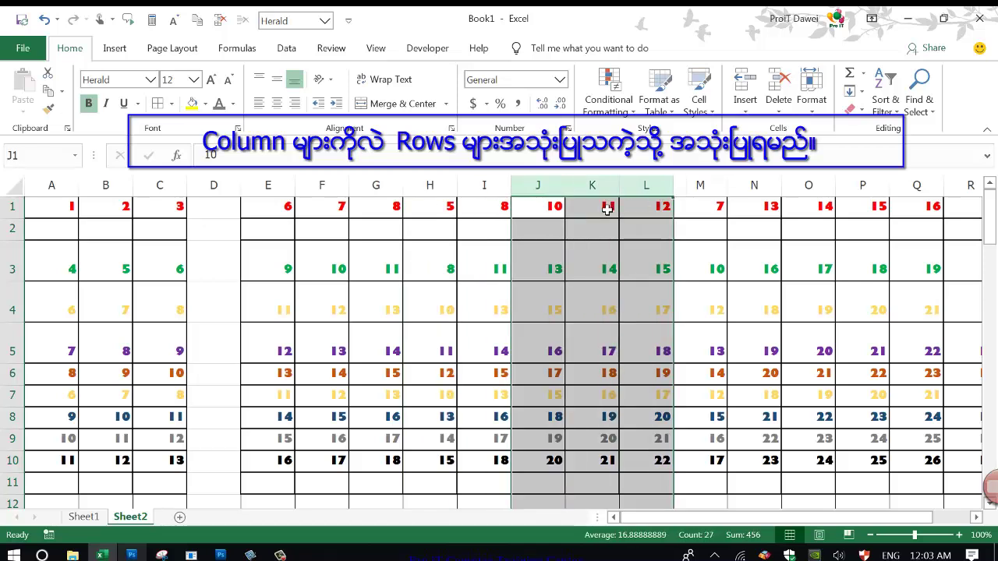
right_click(608, 211)
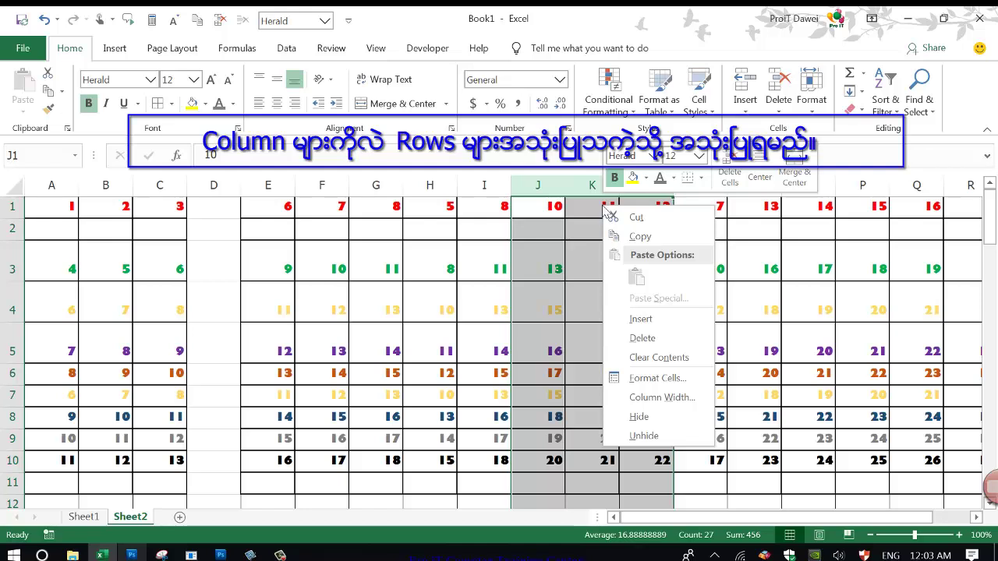
left_click(641, 318)
left_click(593, 288)
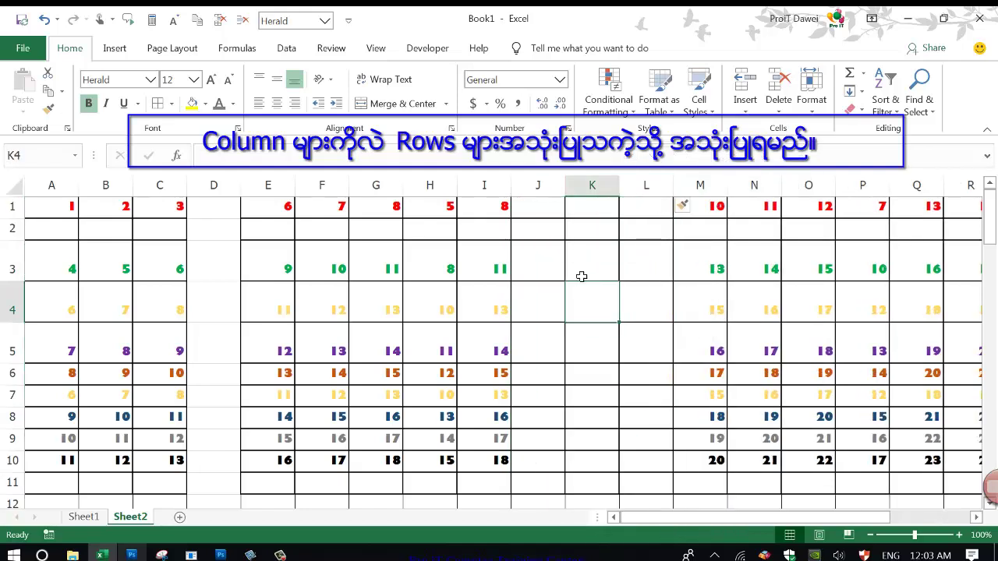
mouse_move(537, 187)
left_mouse_down()
mouse_move(527, 200)
mouse_move(646, 202)
left_mouse_up()
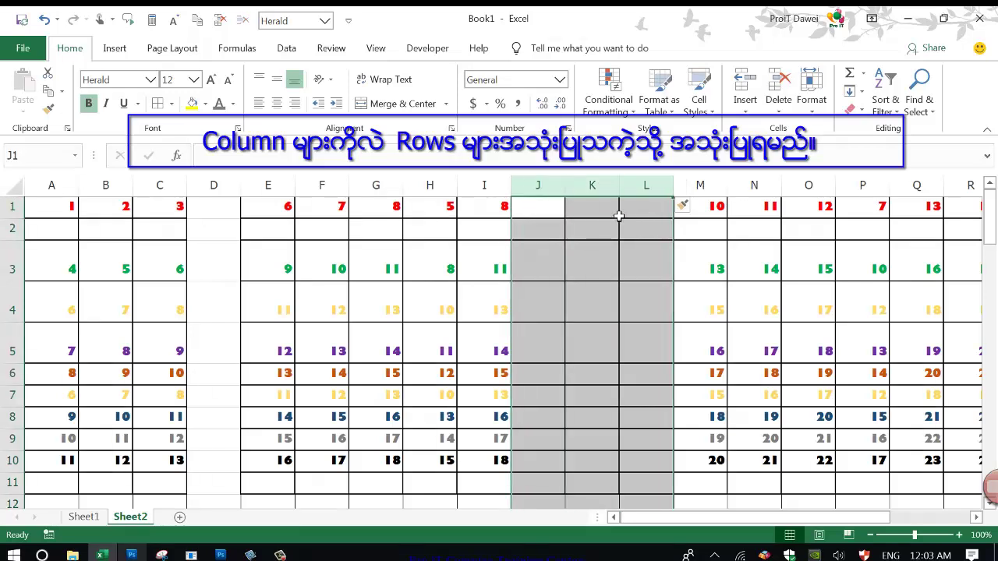
left_click(492, 216)
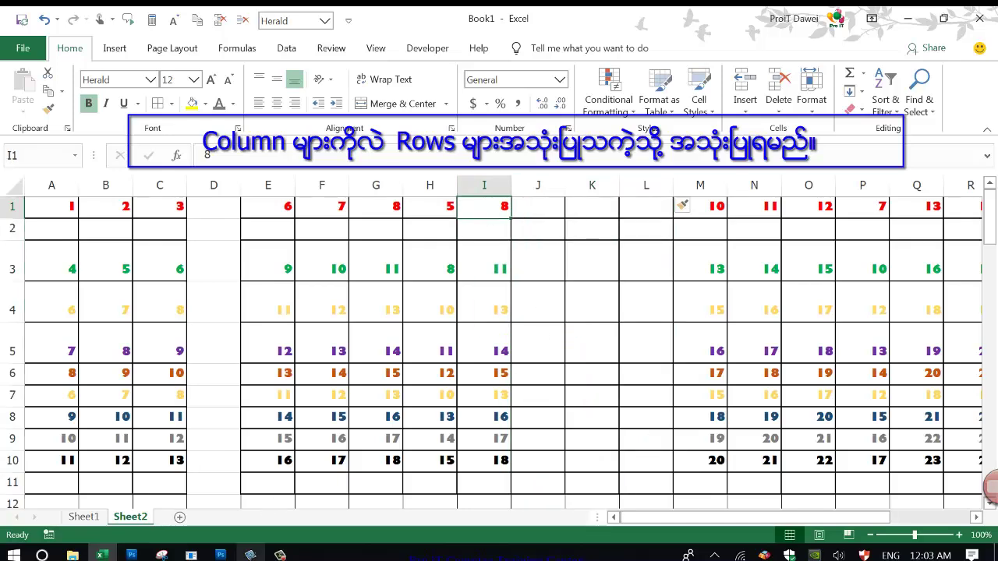
Return to Excel and select the empty columns J through L
left_click(250, 556)
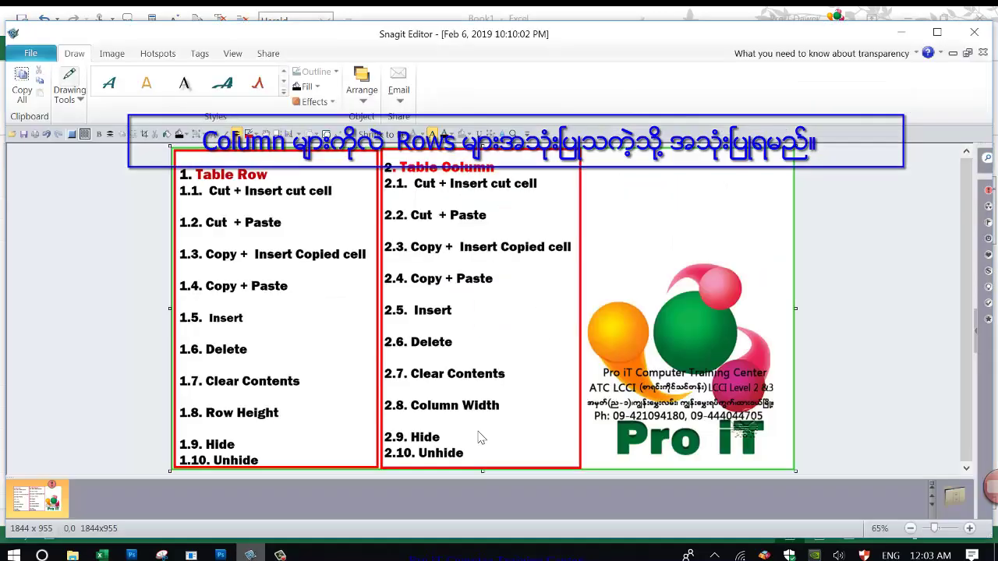
right_click(250, 555)
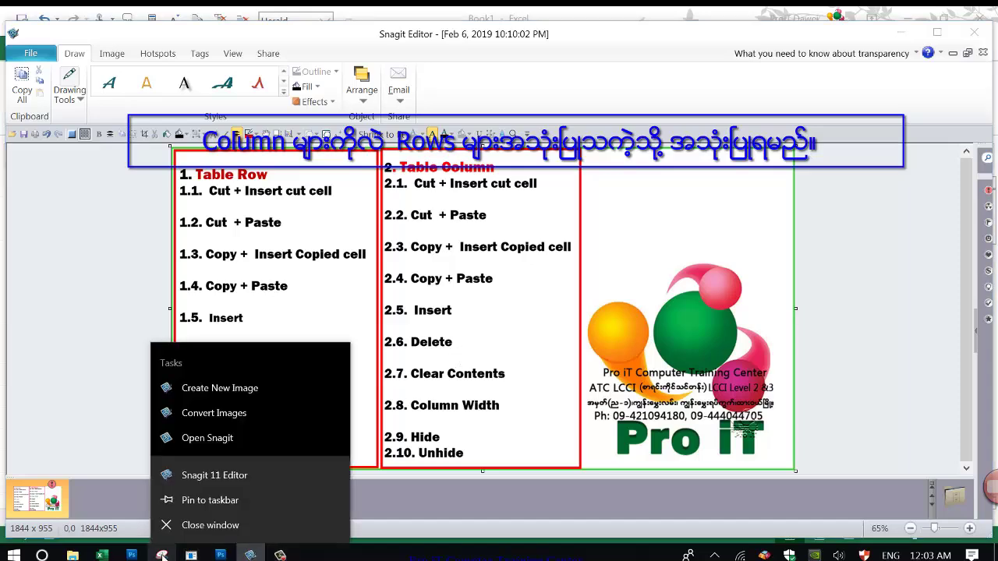
left_click(102, 556)
left_click(411, 342)
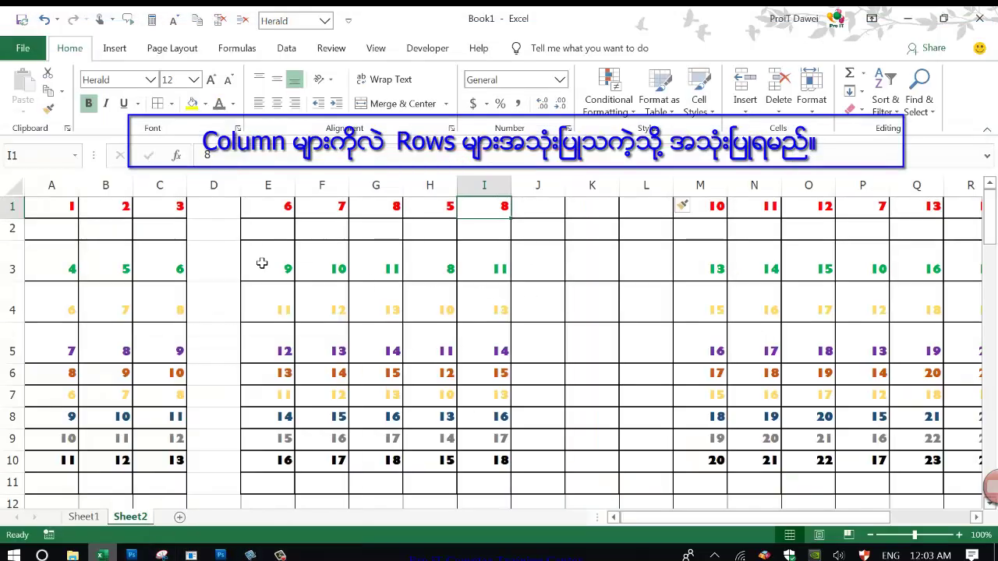
left_click_drag(538, 185, 655, 185)
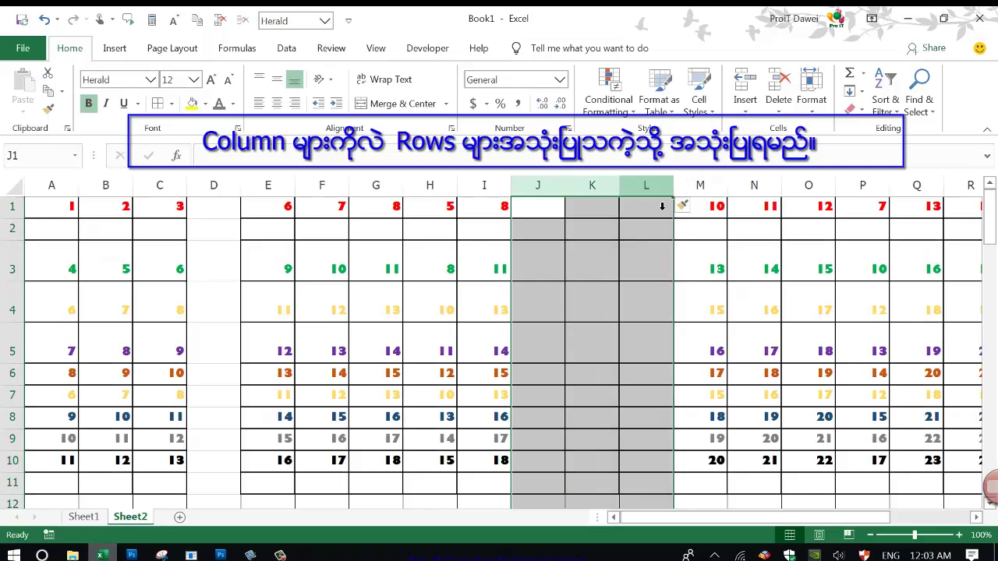
left_click_drag(705, 517, 825, 504)
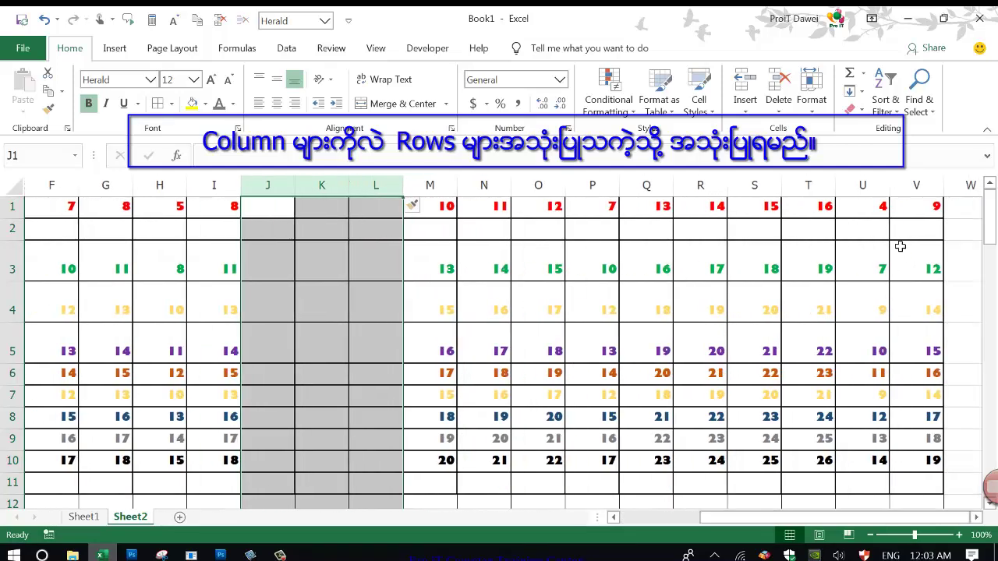
Clear the numbers from columns U and V (4, 7, 9… and 9, 12, 14…)
left_click(862, 185)
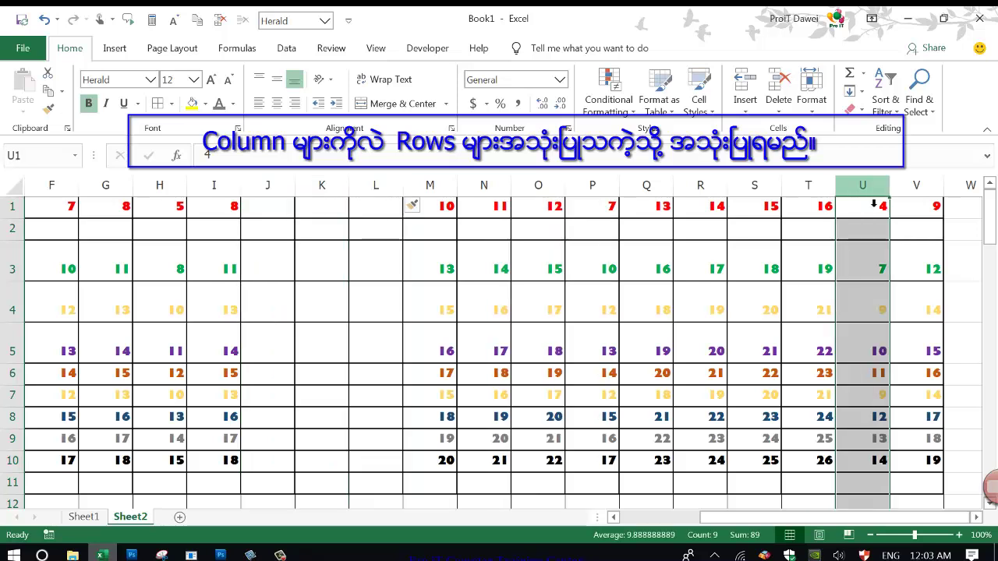
right_click(863, 188)
left_click(863, 195)
mouse_move(862, 188)
left_mouse_down()
mouse_move(919, 191)
mouse_move(919, 205)
left_mouse_up()
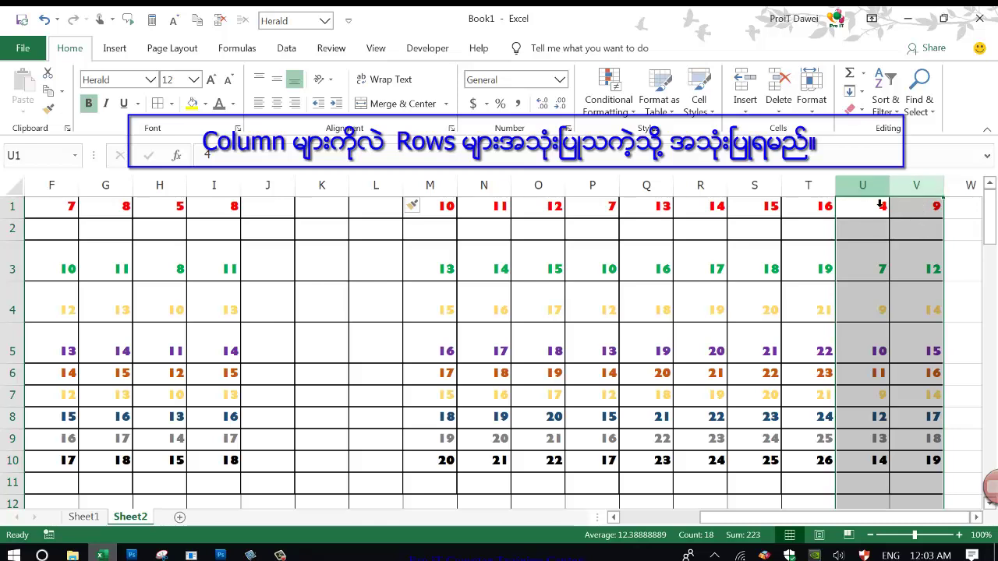
right_click(865, 191)
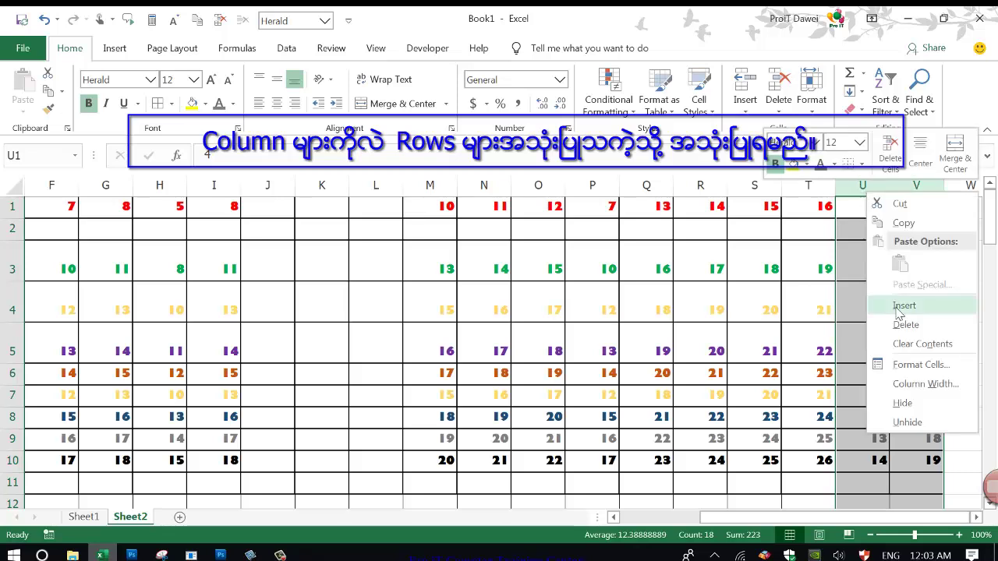
left_click(905, 324)
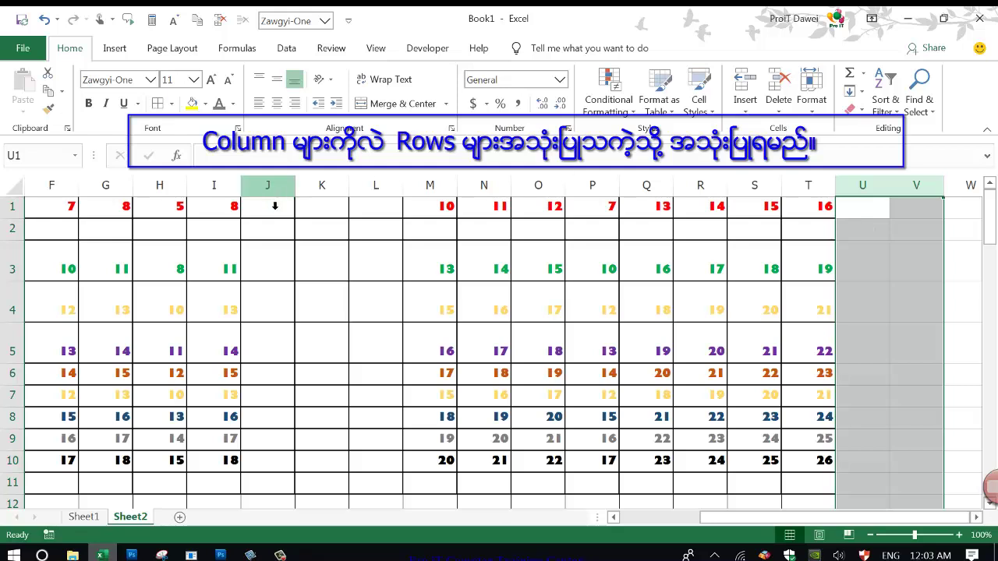
left_click_drag(268, 187, 375, 187)
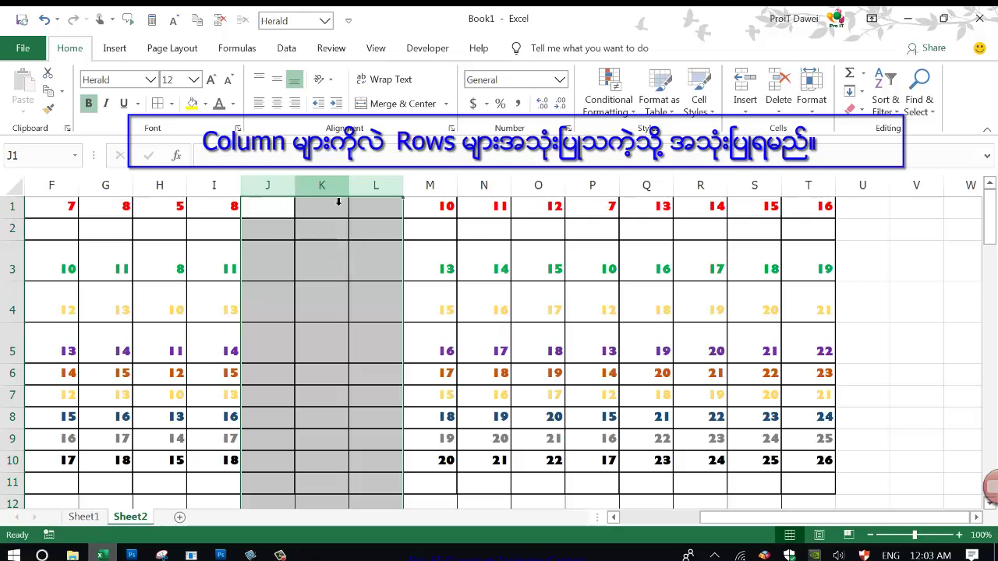
Delete the empty columns J through L
right_click(355, 252)
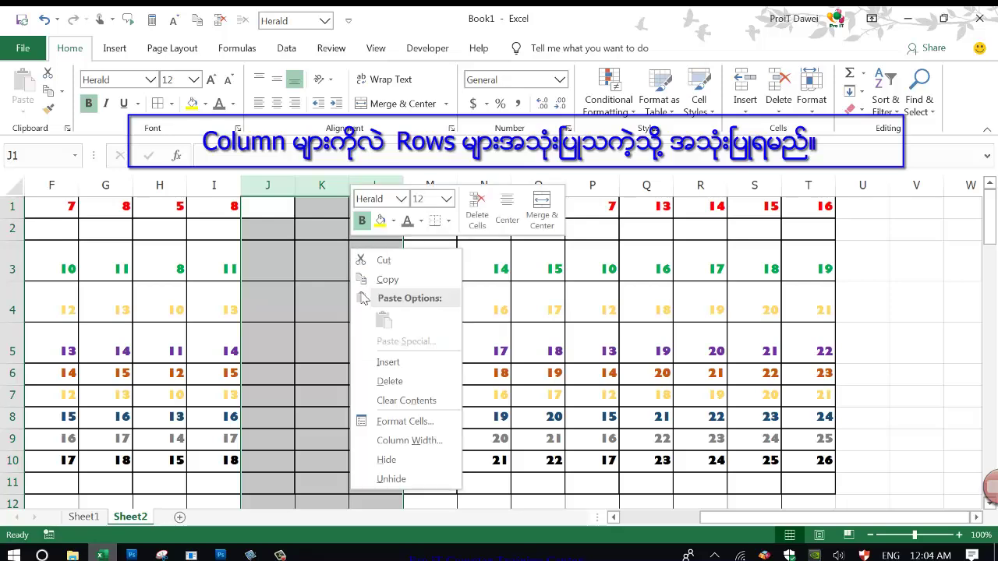
left_click(388, 382)
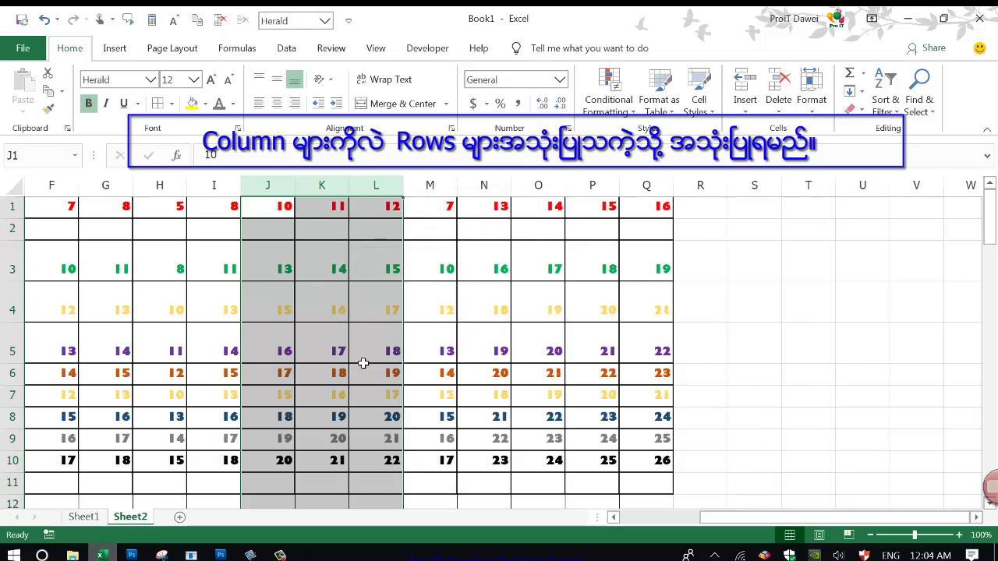
left_click(321, 310)
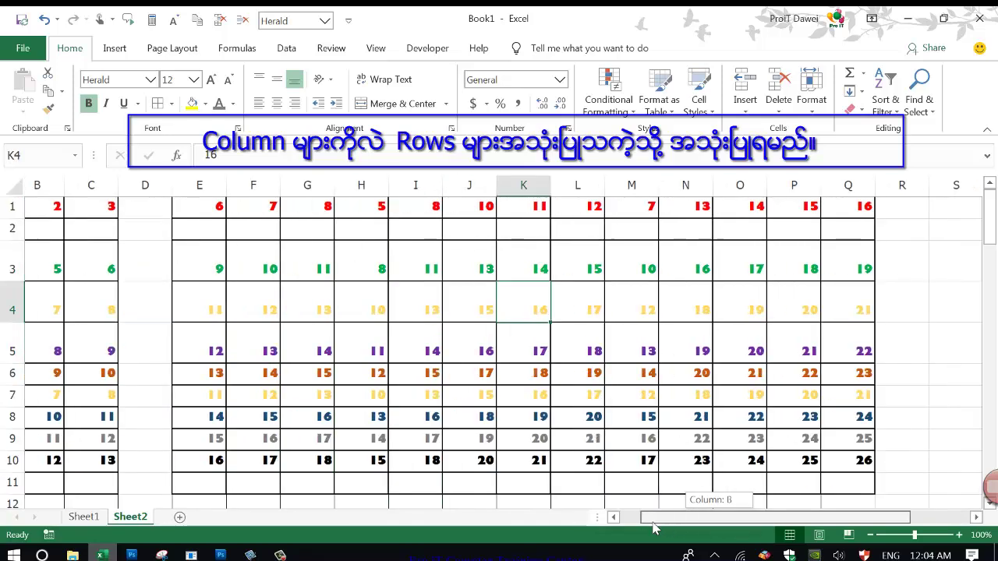
left_click_drag(718, 517, 640, 517)
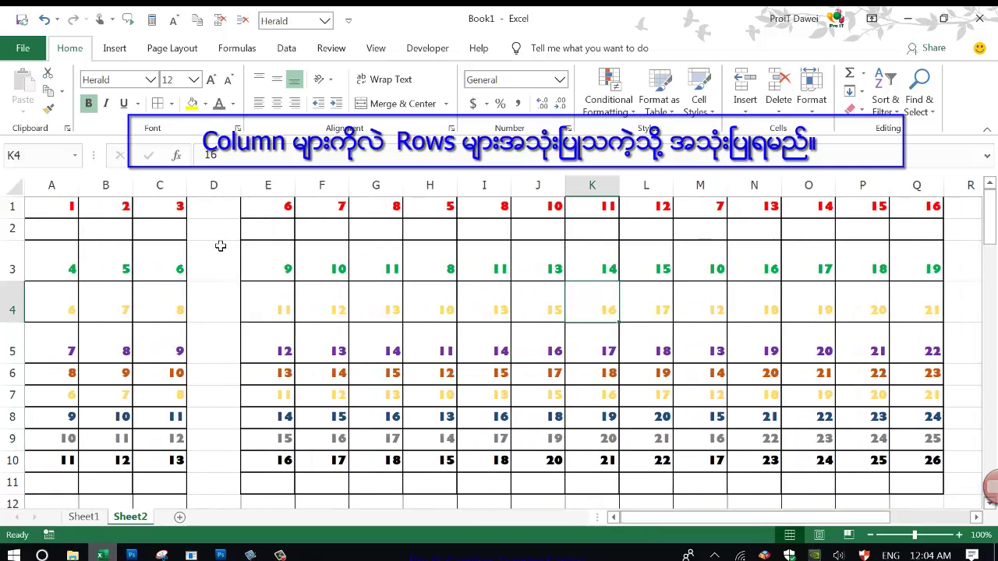
Delete the empty column D so the grid ends at P, then show the outline
left_click(213, 187)
right_click(218, 204)
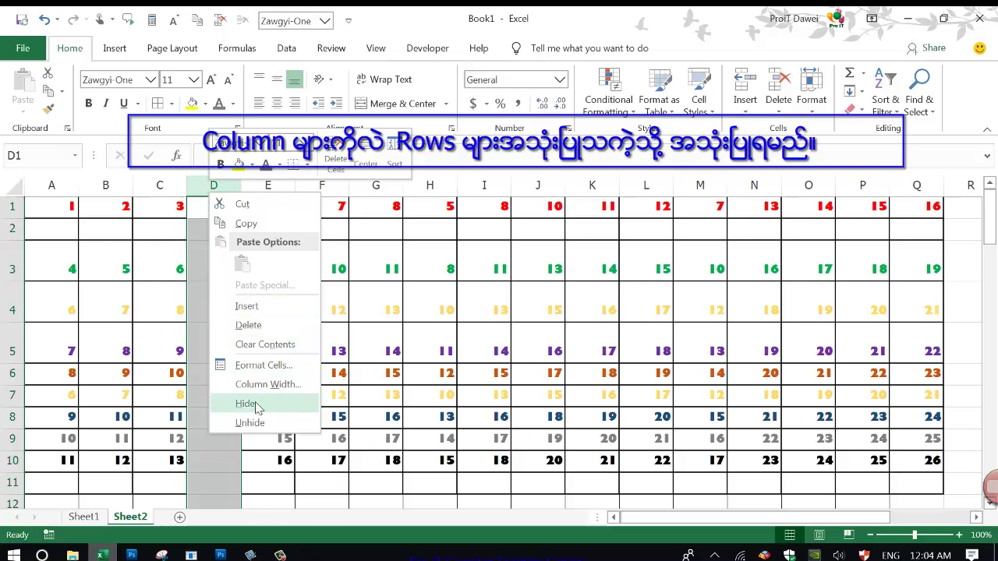
left_click(248, 326)
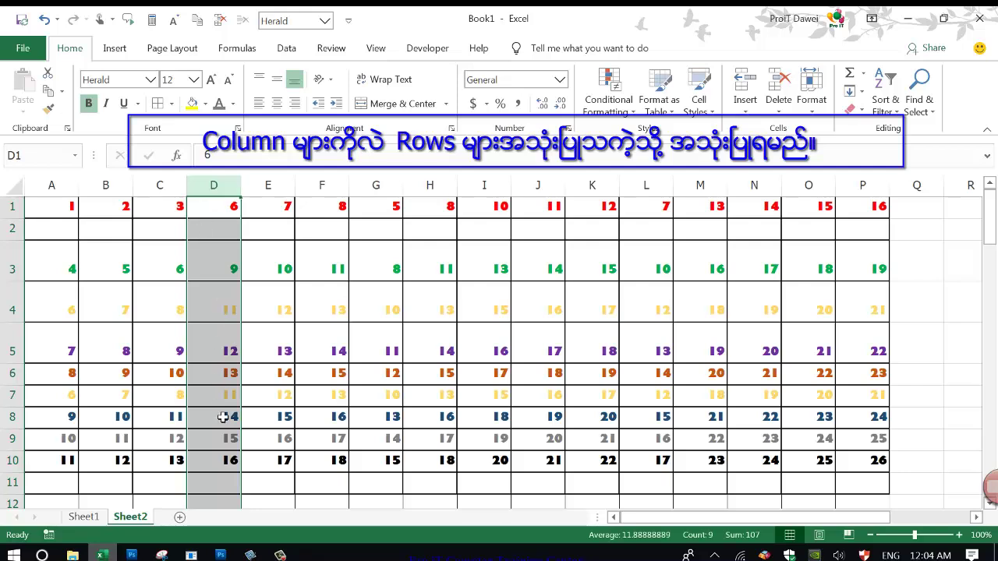
left_click(321, 395)
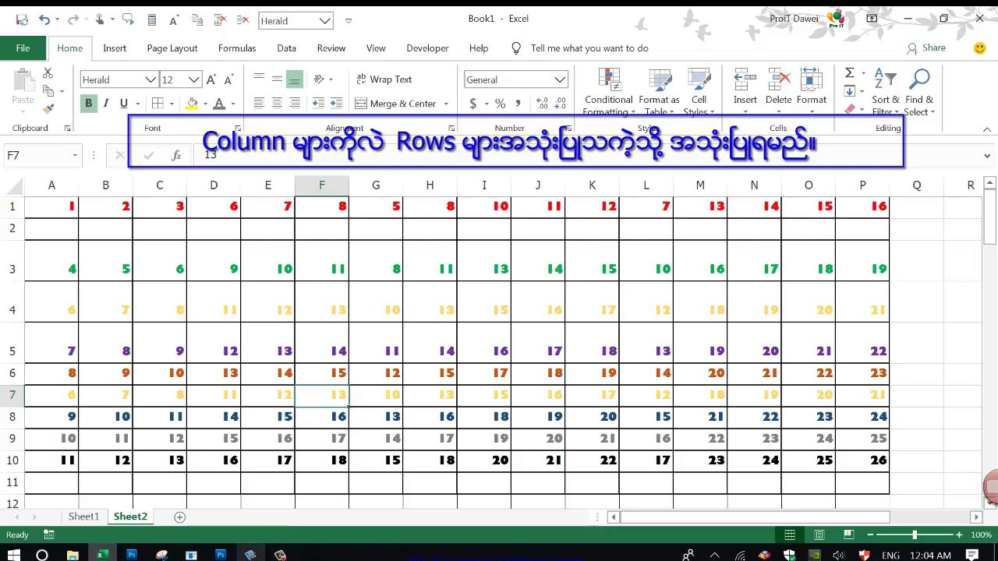
left_click(250, 553)
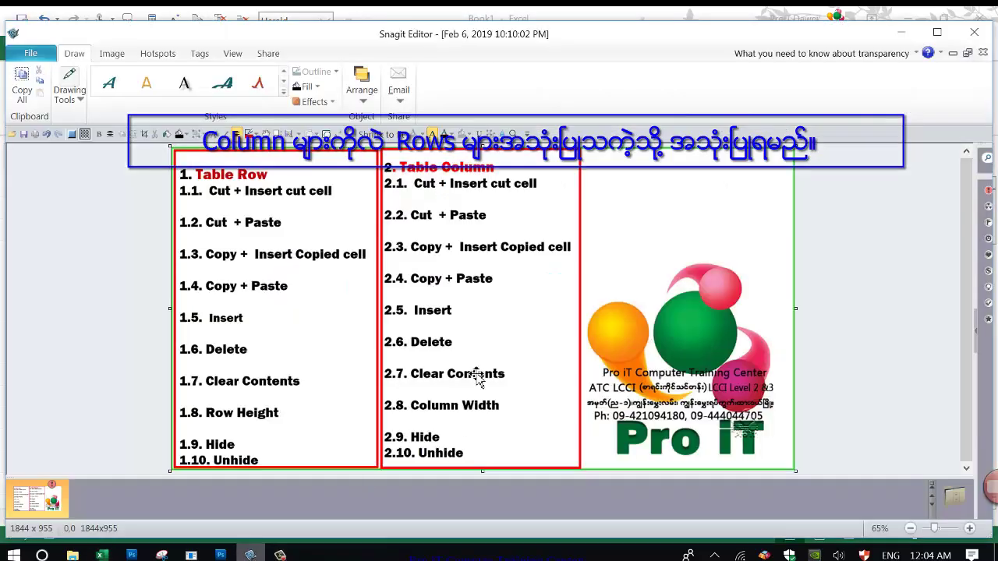
Empty columns G and L of their numbers, then bring the outline slide back up
left_click(132, 555)
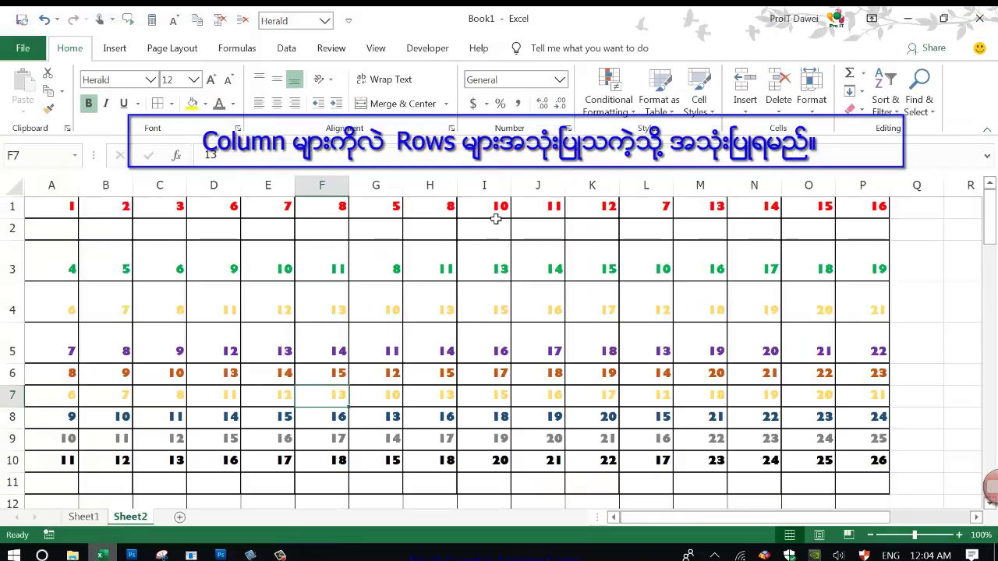
left_click(343, 189)
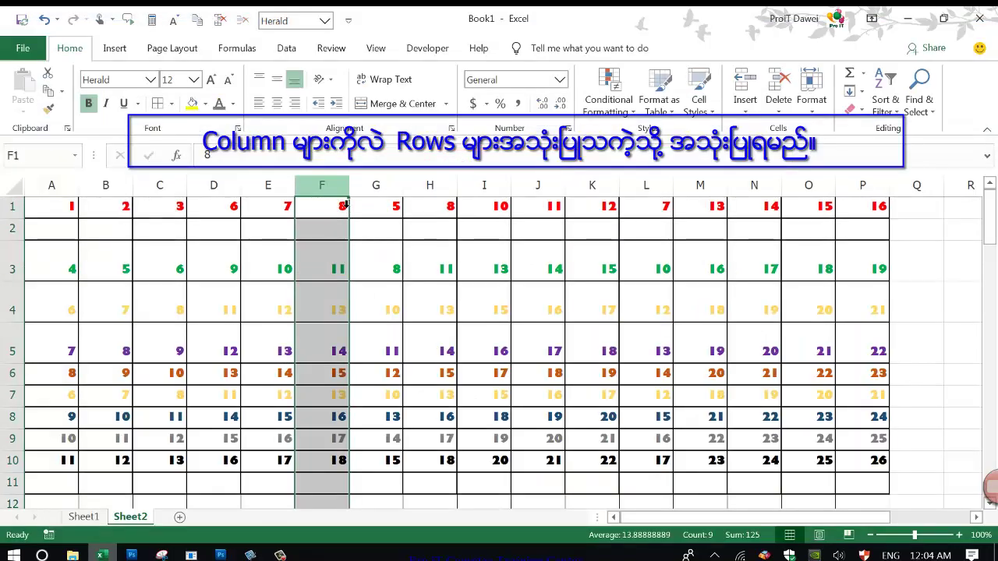
key("Right")
right_click(390, 204)
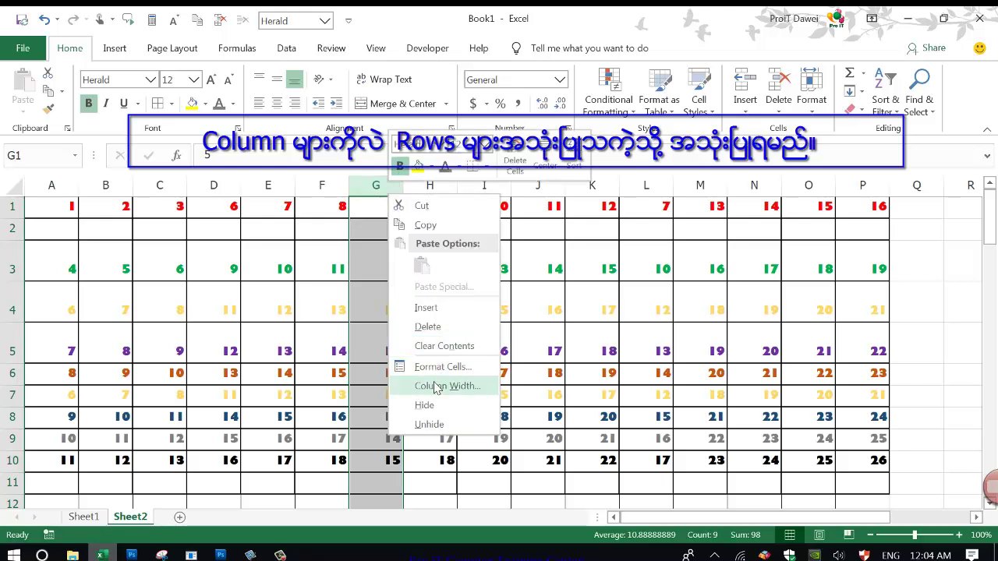
left_click(433, 349)
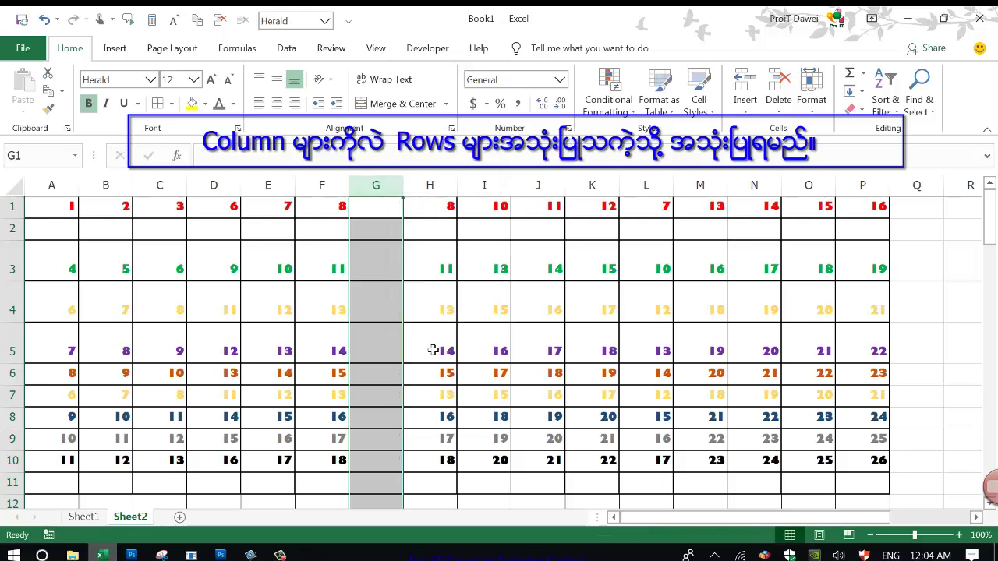
left_click(382, 301)
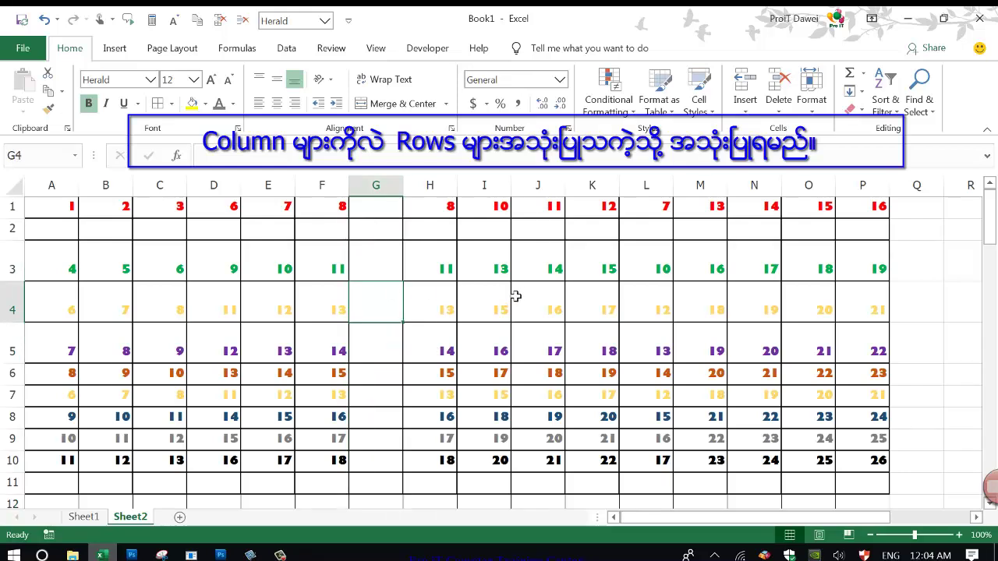
left_click(647, 188)
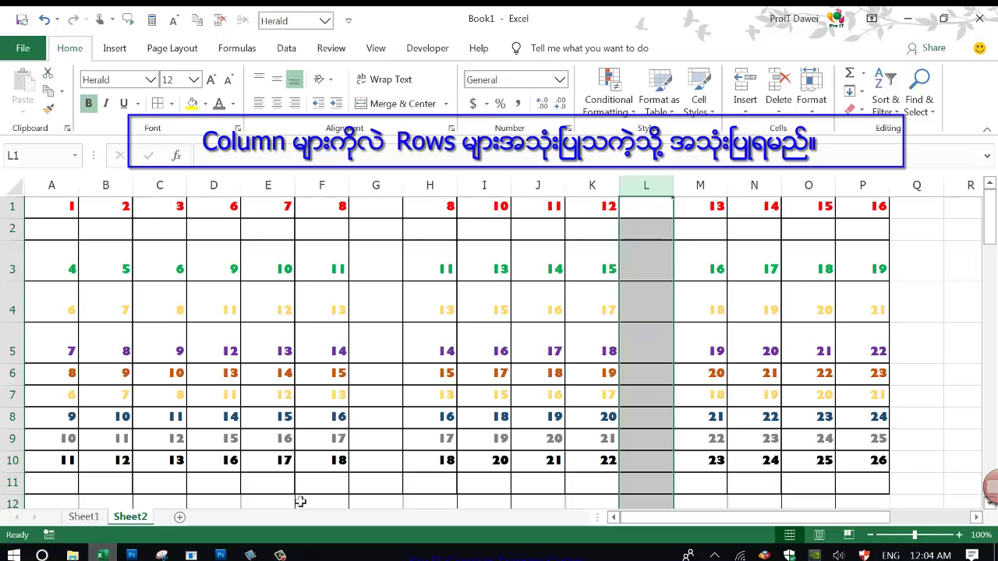
left_click(251, 555)
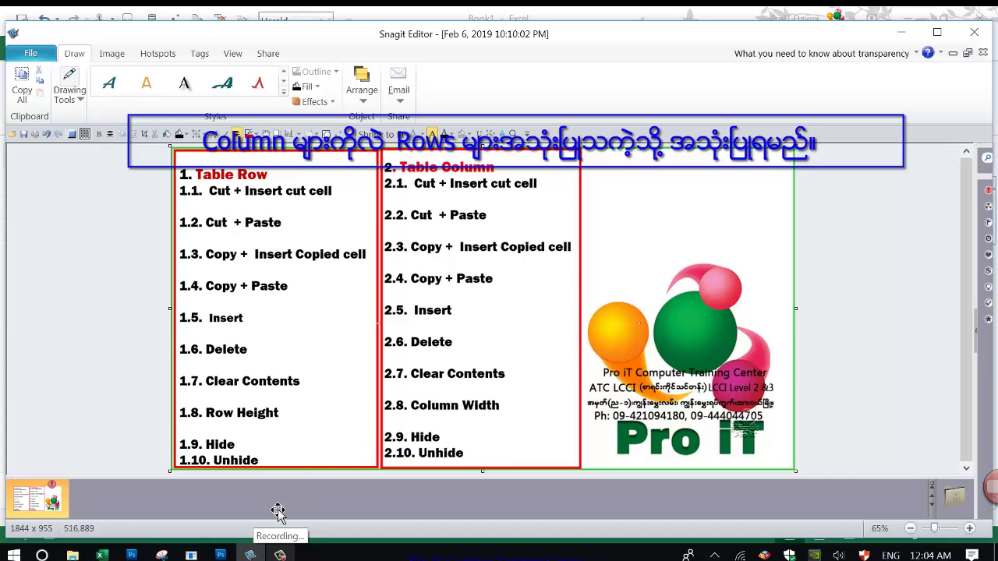
Set the column width of columns E through G to 15
left_click(101, 555)
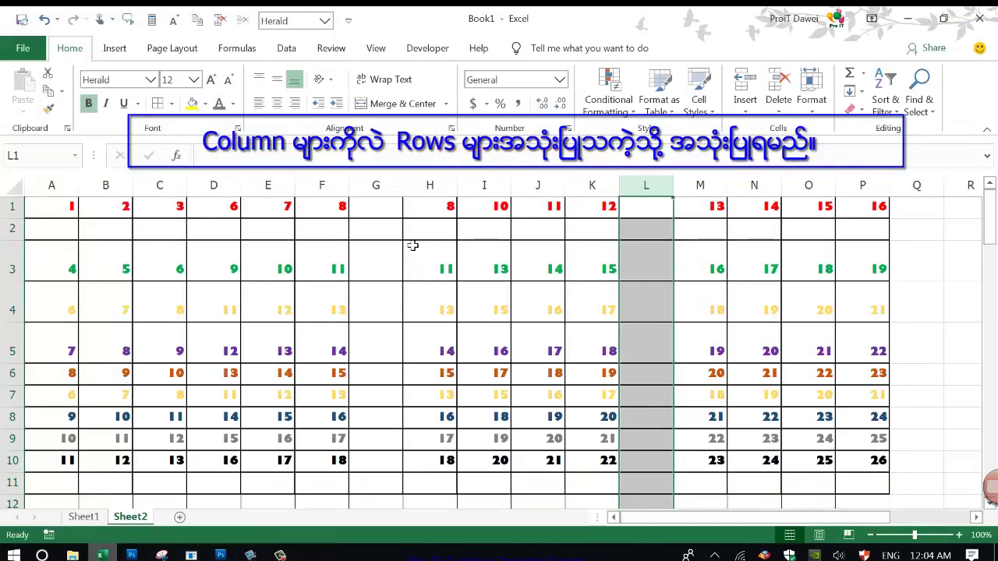
mouse_move(267, 185)
left_mouse_down()
mouse_move(429, 187)
mouse_move(375, 187)
left_mouse_up()
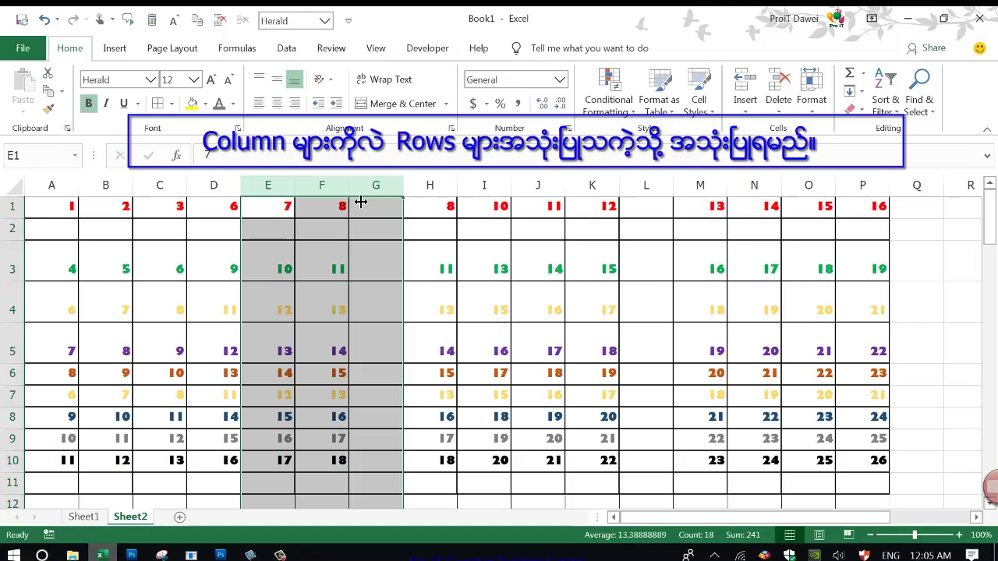
right_click(341, 205)
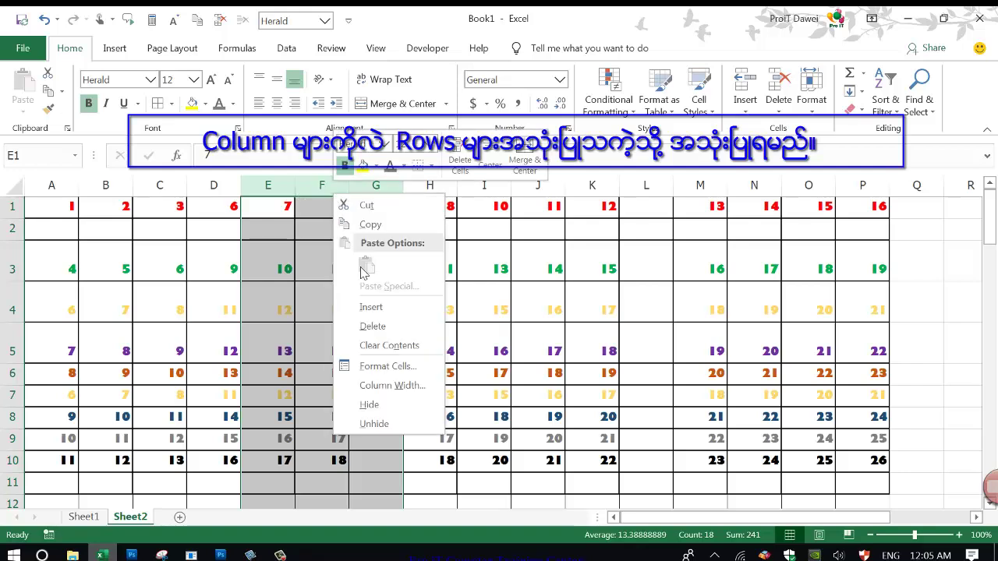
left_click(391, 385)
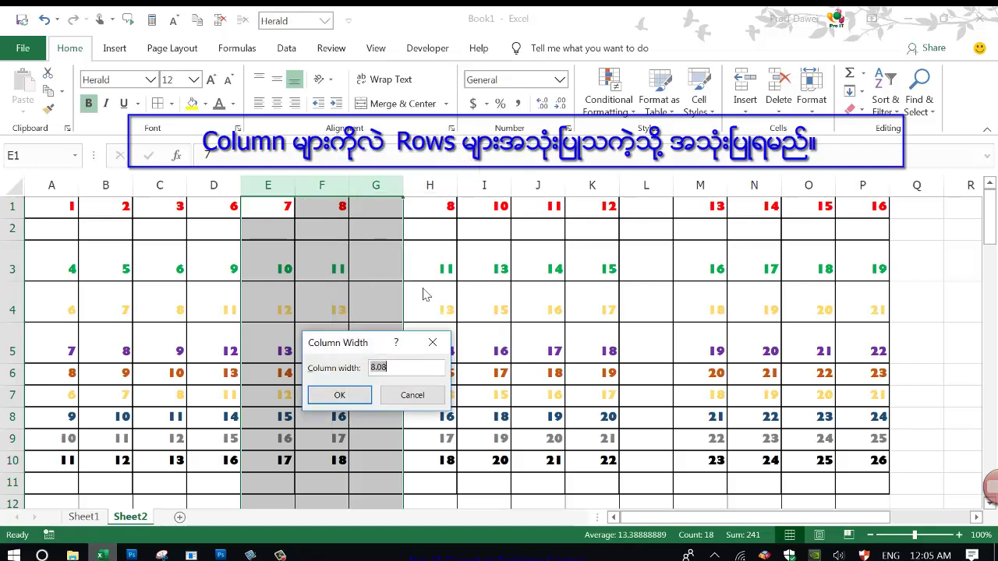
left_click(407, 368)
left_click_drag(394, 368, 358, 373)
type("15")
left_click(340, 394)
Reselect columns E:G and narrow all three together at the G/H header border
left_click(510, 228)
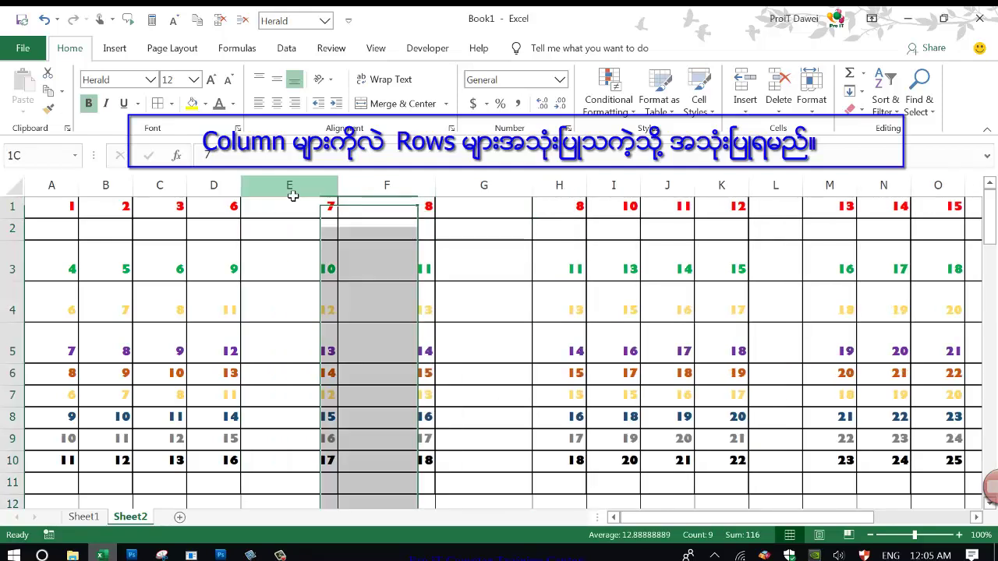
left_click_drag(289, 186, 483, 186)
left_click(468, 242)
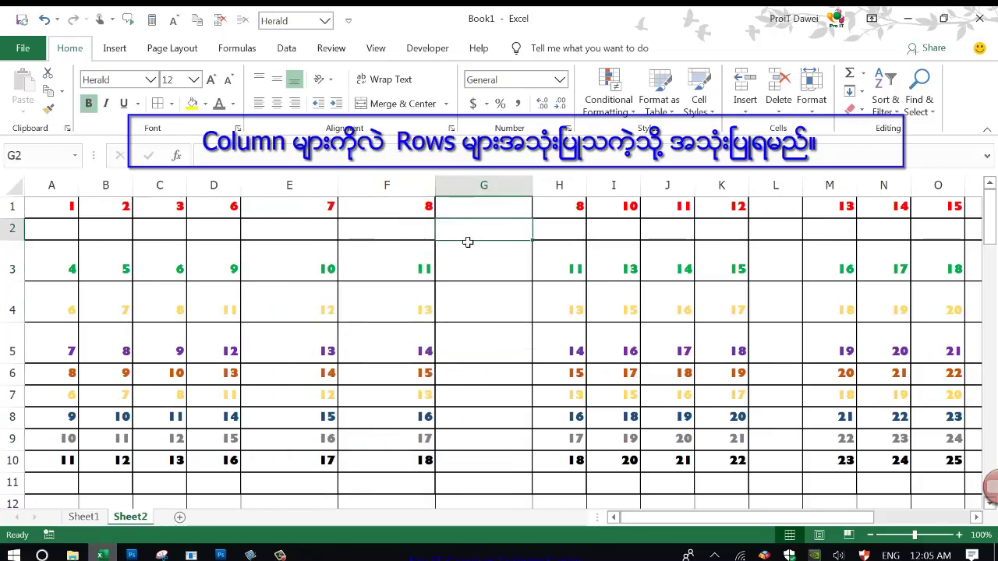
left_click_drag(289, 186, 483, 195)
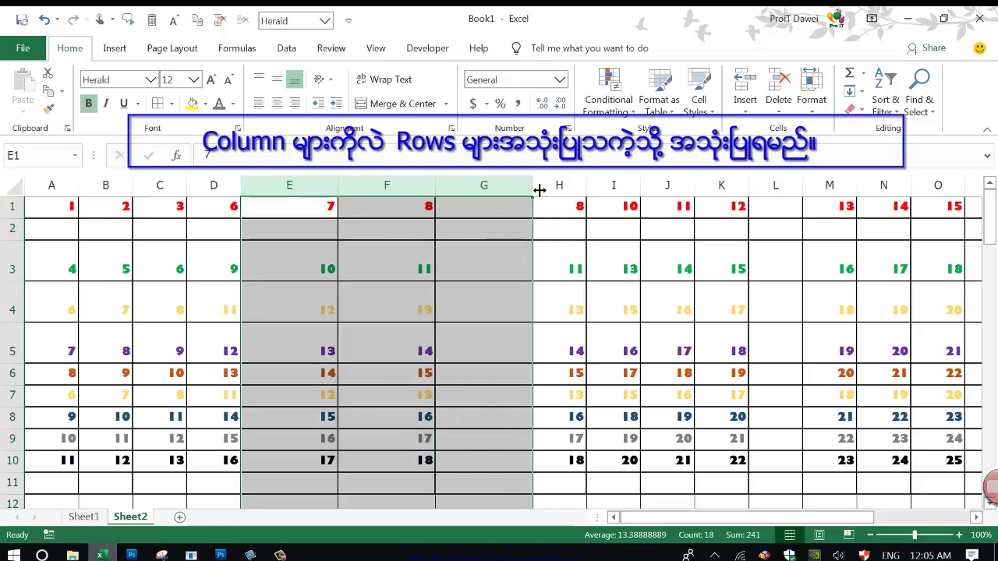
left_click_drag(539, 191, 472, 205)
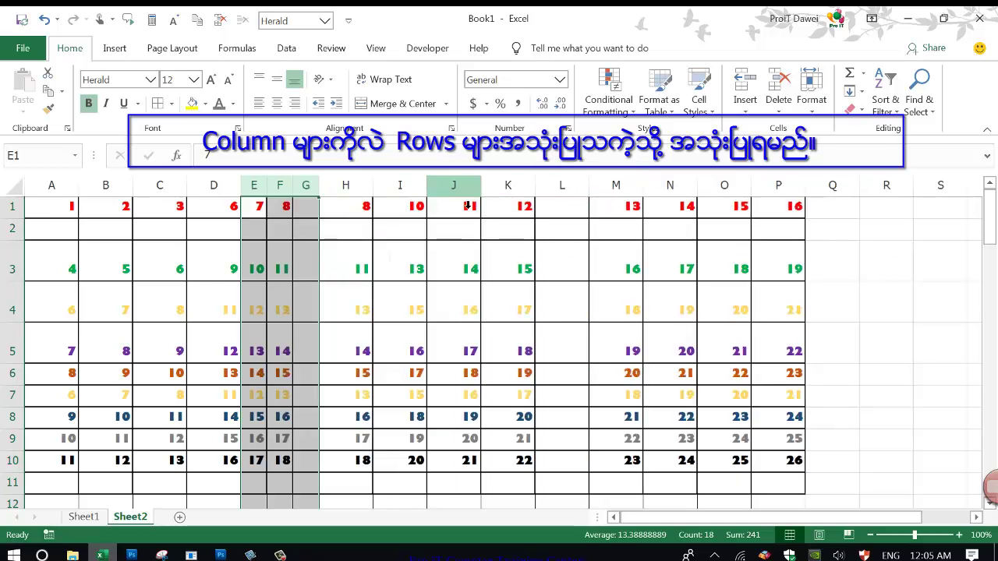
Reselect columns E:G, then try out wider and narrower widths for column G
left_click(281, 209)
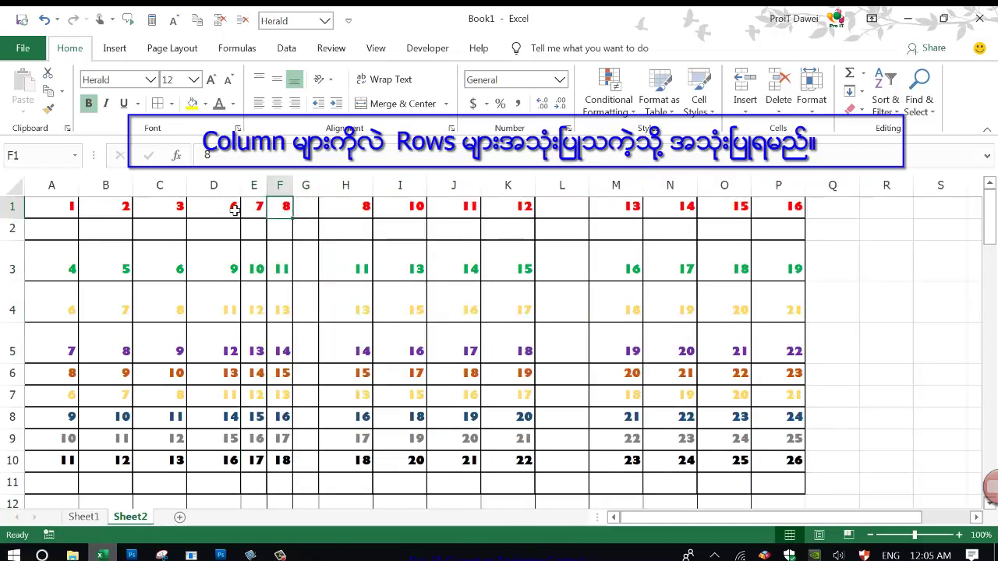
left_click_drag(254, 185, 363, 185)
left_click(343, 209)
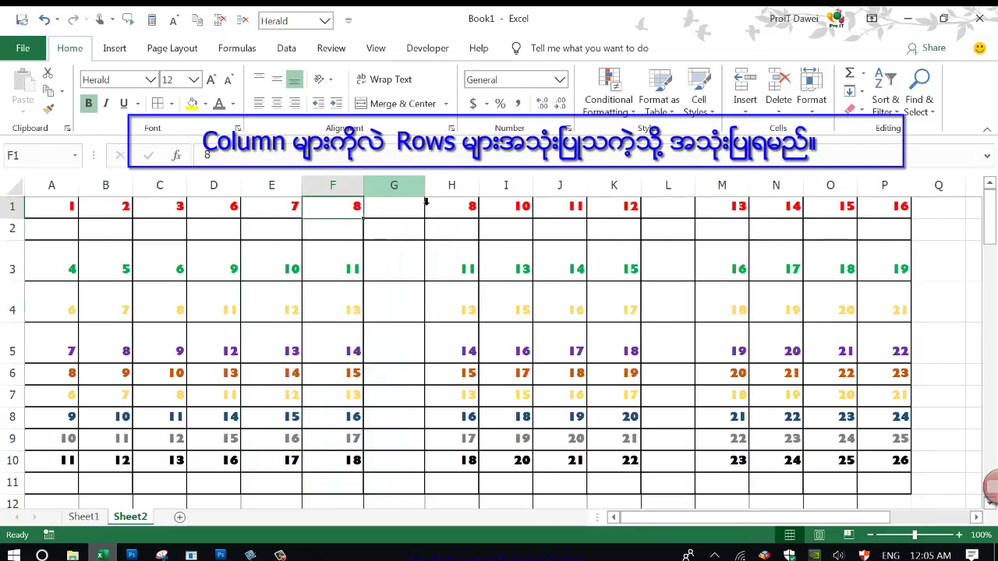
mouse_move(425, 186)
left_mouse_down()
mouse_move(469, 186)
mouse_move(473, 204)
mouse_move(482, 187)
left_mouse_up()
left_click_drag(423, 194, 412, 195)
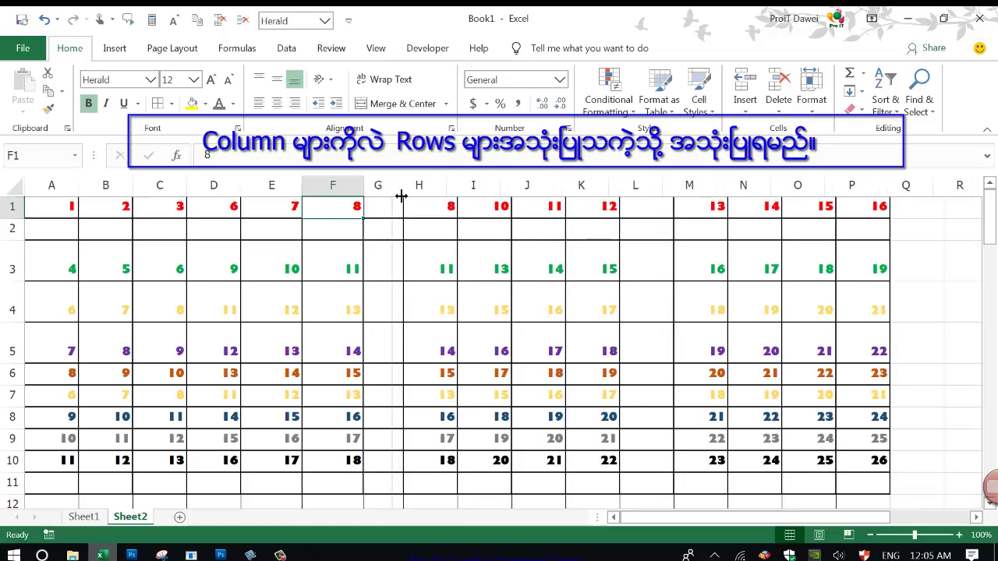
left_click_drag(404, 195, 539, 201)
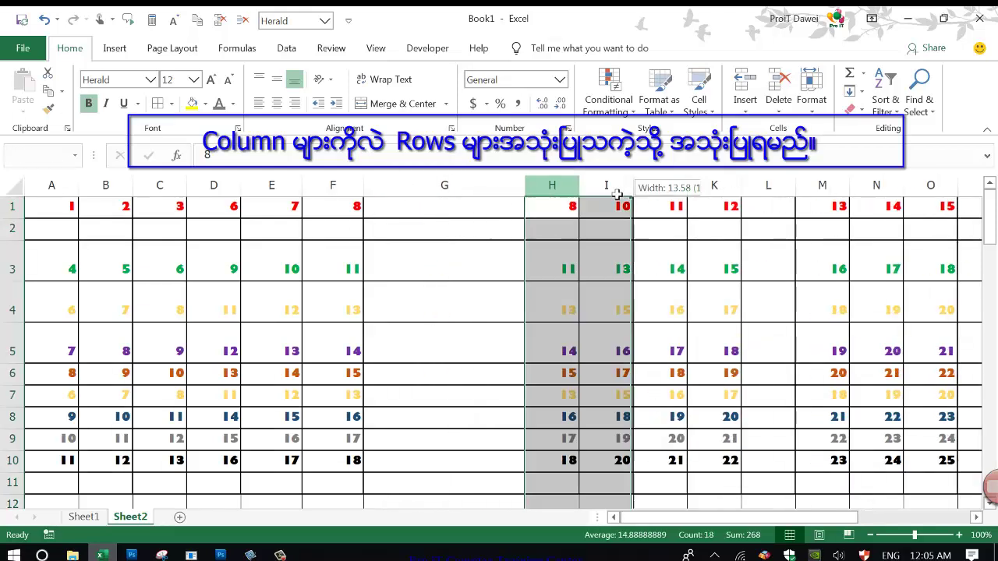
left_click_drag(545, 187, 606, 187)
Shrink column G to a thin strip, then glance at the Snagit outline slide
left_click(444, 187)
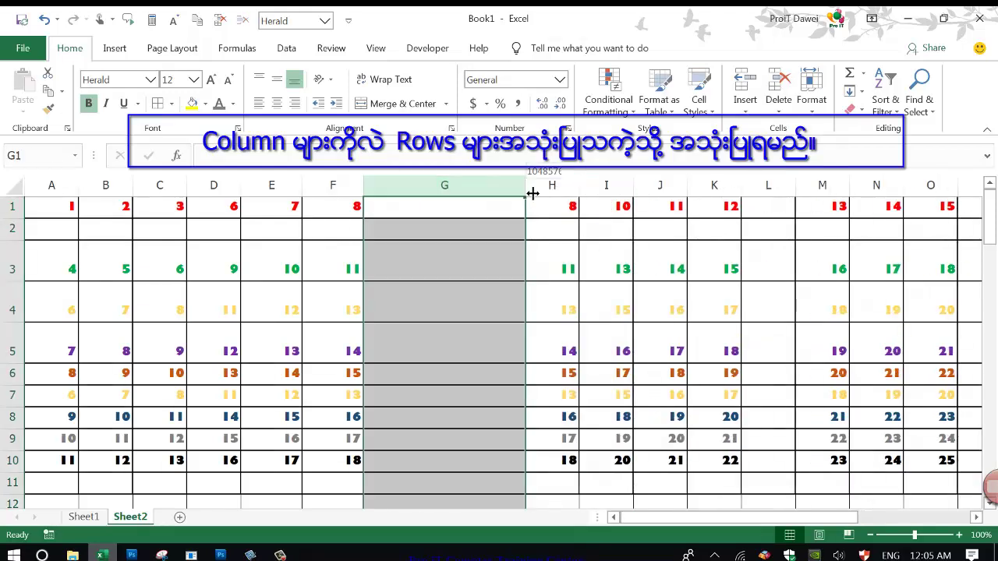
mouse_move(526, 187)
left_mouse_down()
mouse_move(580, 194)
mouse_move(399, 192)
left_mouse_up()
left_click(382, 209)
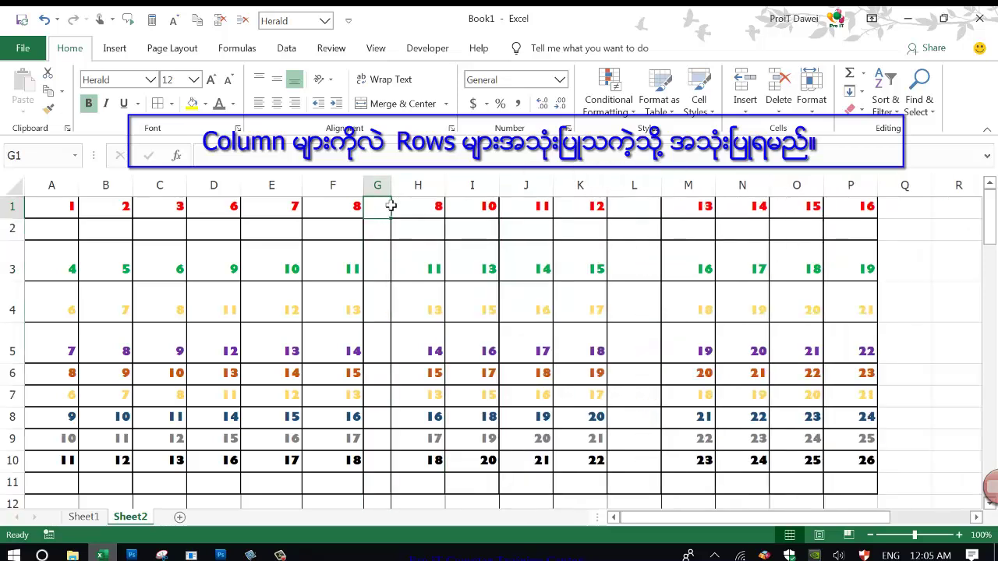
left_click_drag(391, 187, 401, 187)
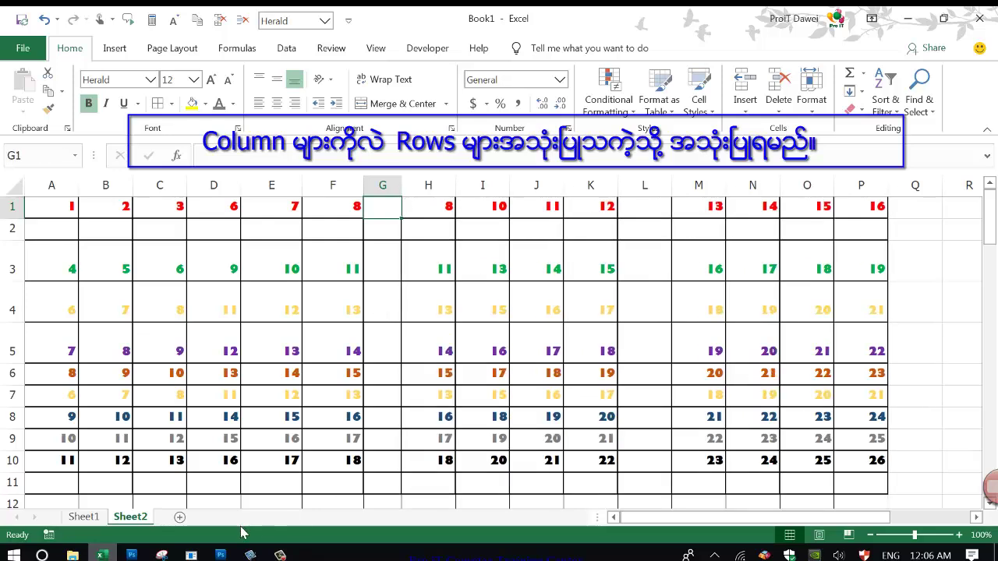
left_click(252, 554)
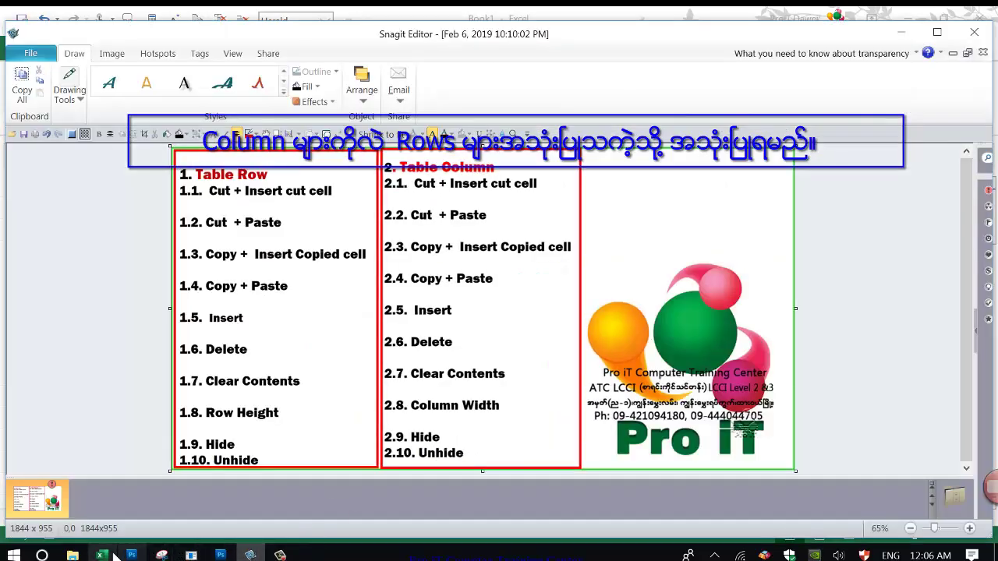
left_click(102, 555)
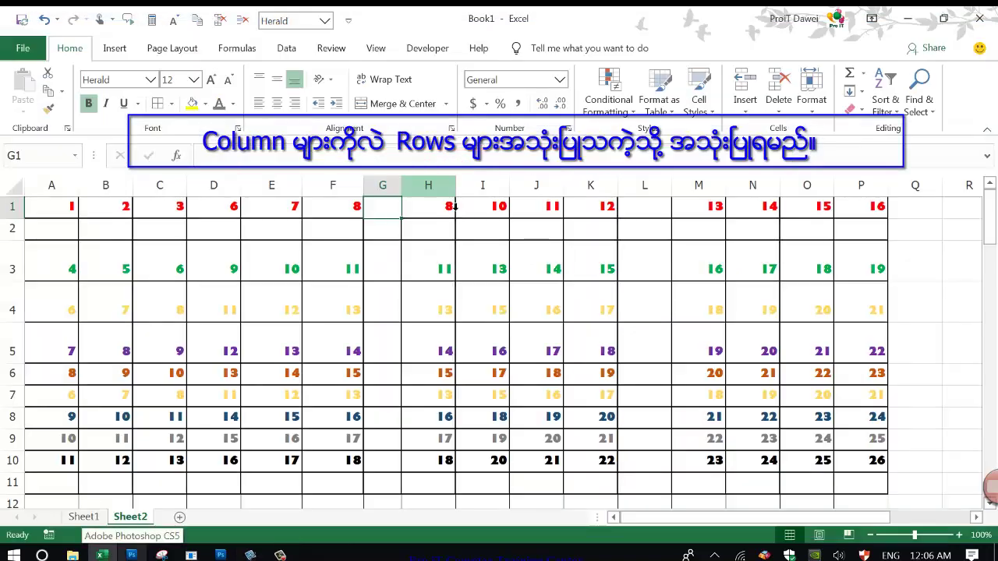
Hide columns H, I and J
left_click_drag(428, 186, 547, 205)
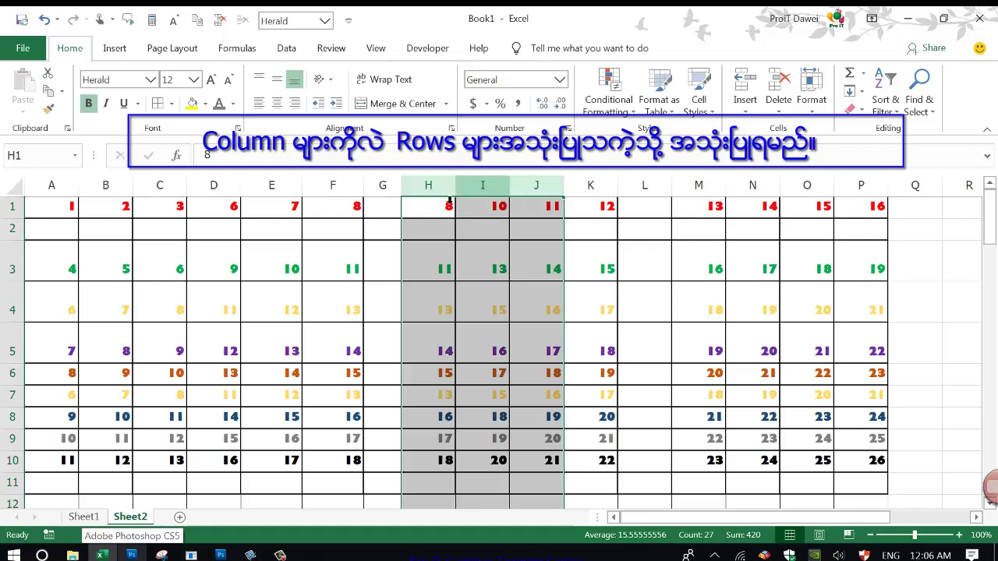
right_click(498, 207)
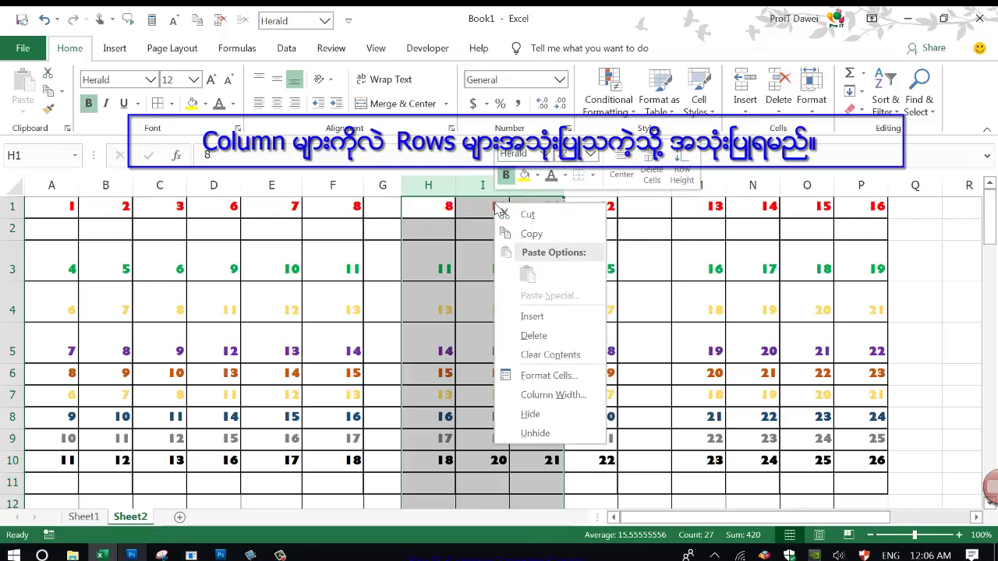
left_click(533, 416)
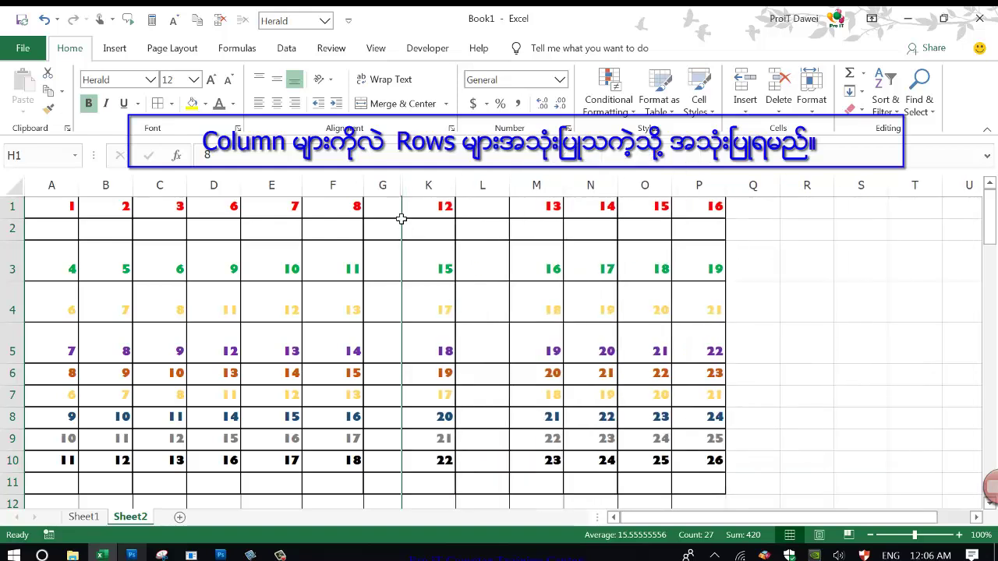
Check cells K1 and K4 beside column G, then glance at the Snagit outline slide
left_click(425, 215)
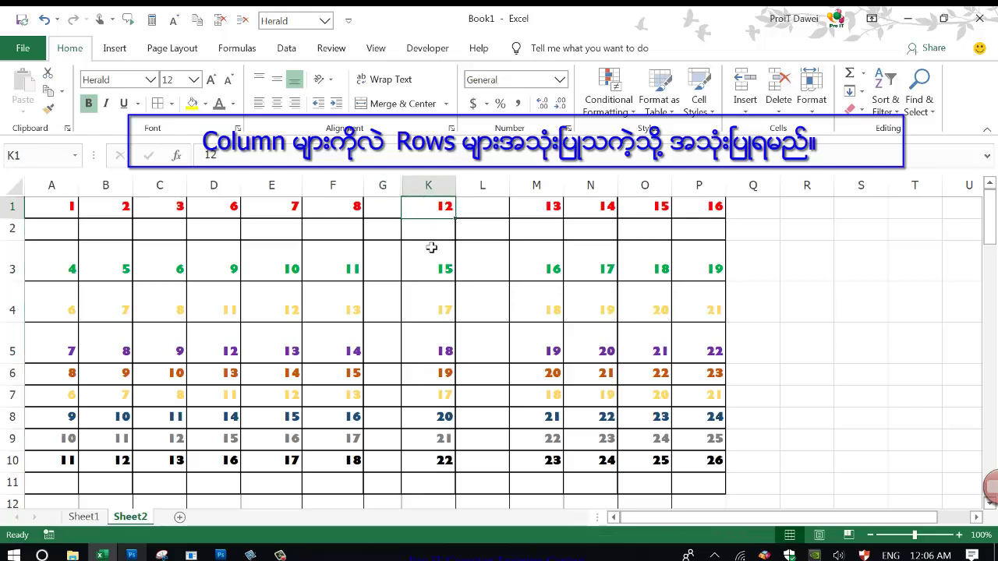
left_click(434, 292)
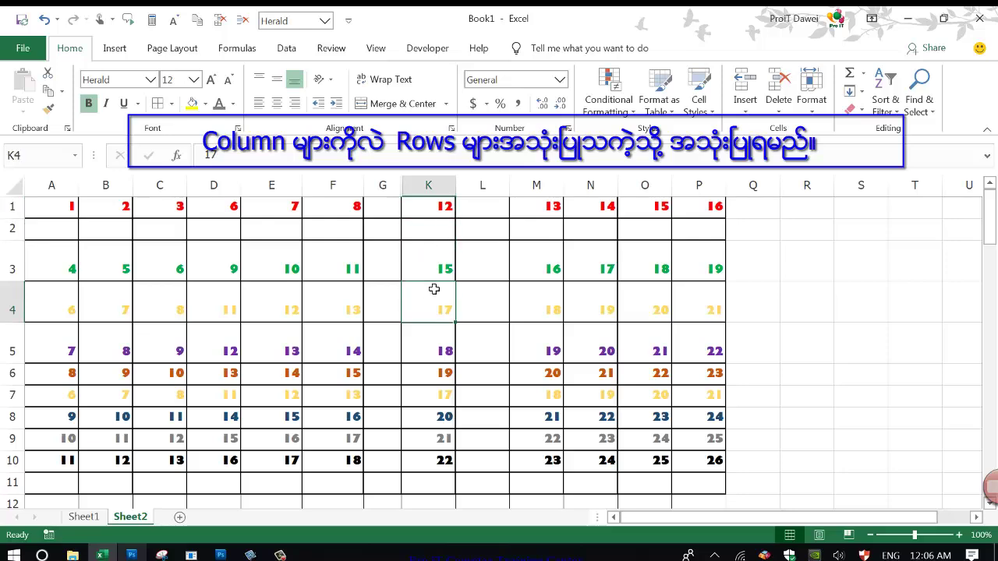
left_click(279, 555)
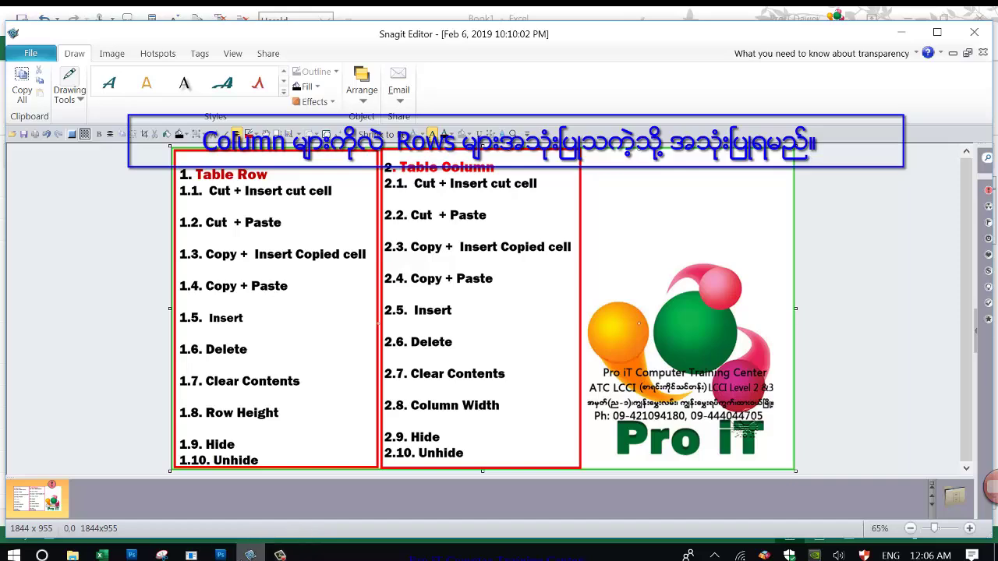
left_click(102, 555)
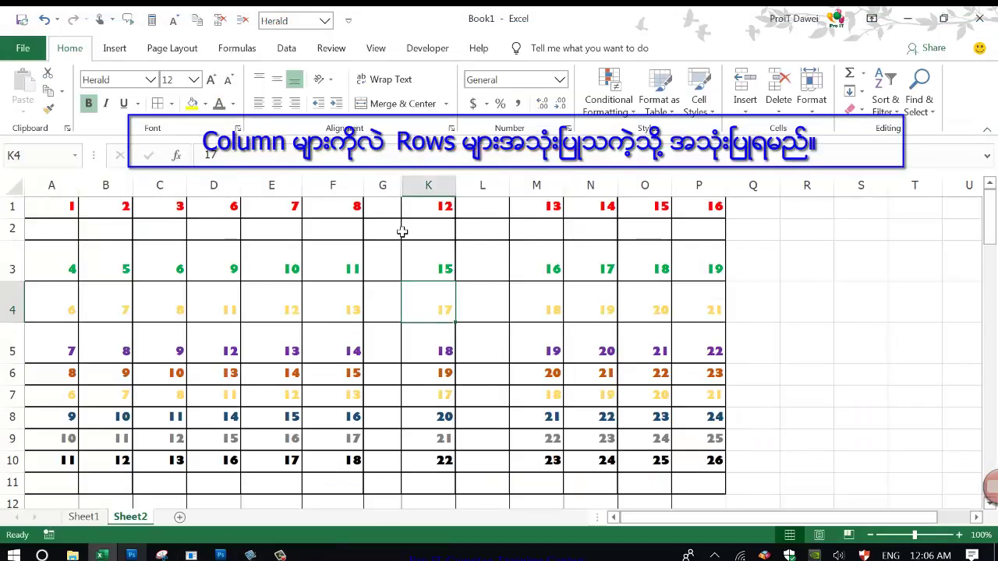
Unhide columns H–J from the G:K selection, then show the Snagit 'Thanks You' slide
left_click(382, 185)
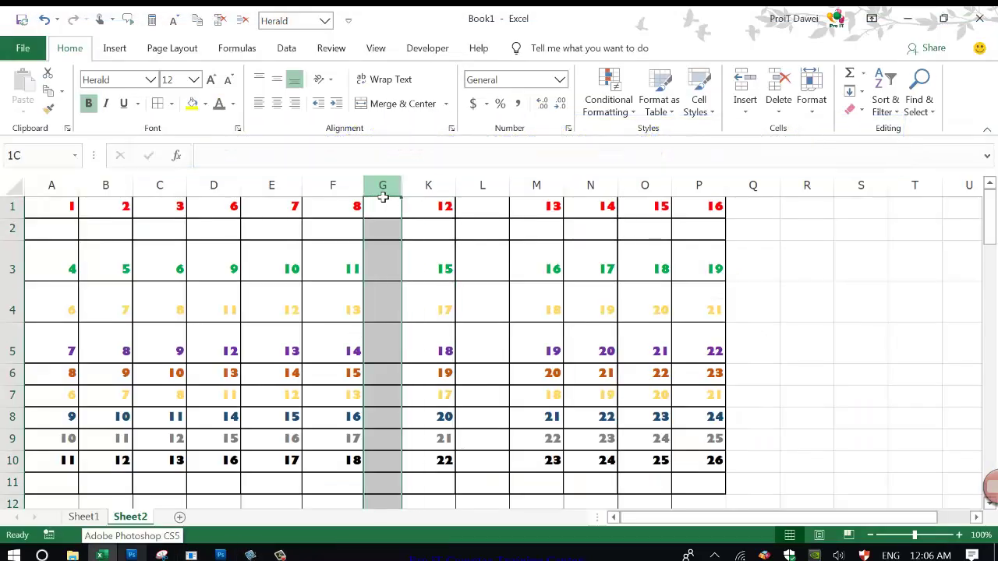
left_click_drag(383, 187, 428, 187)
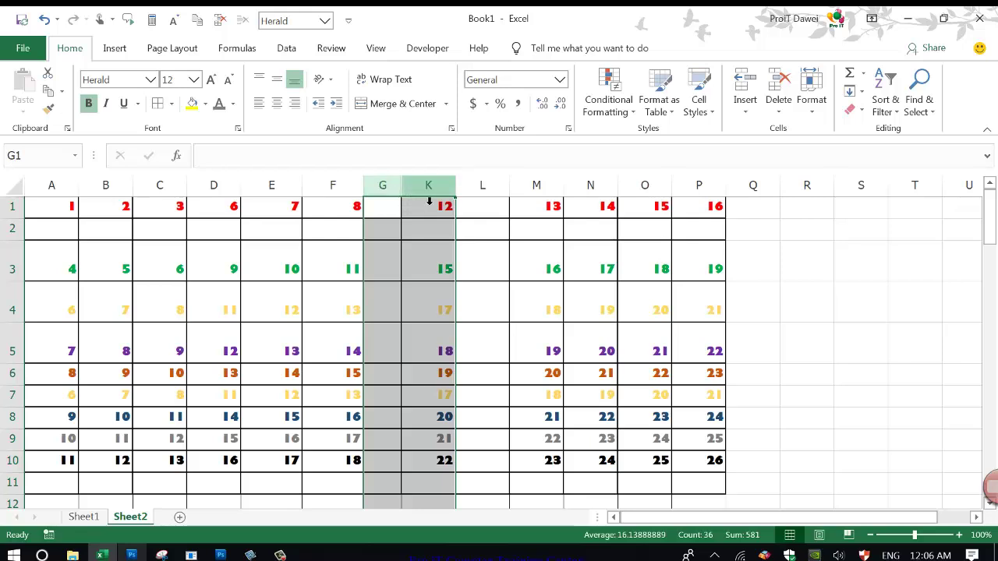
right_click(429, 193)
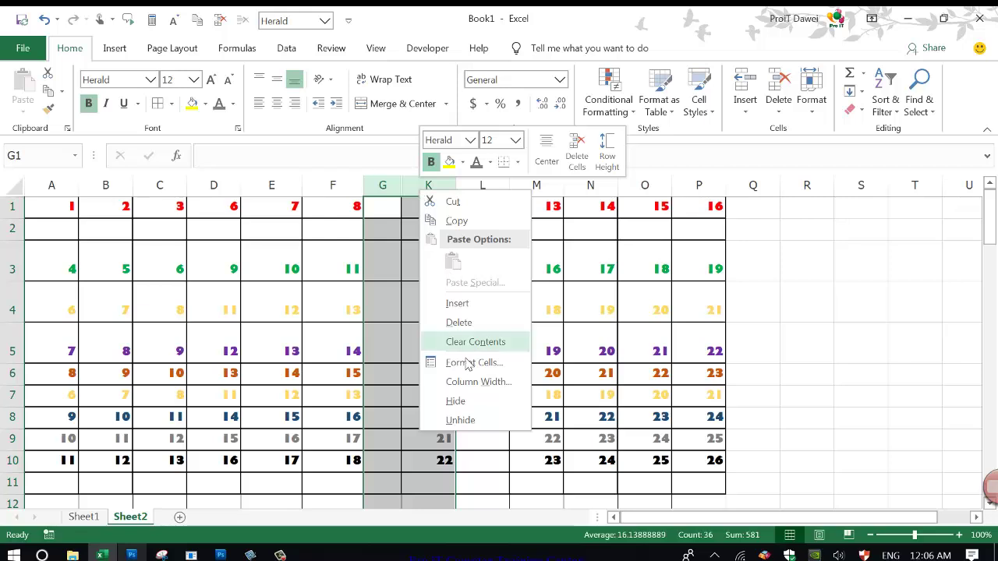
left_click(460, 421)
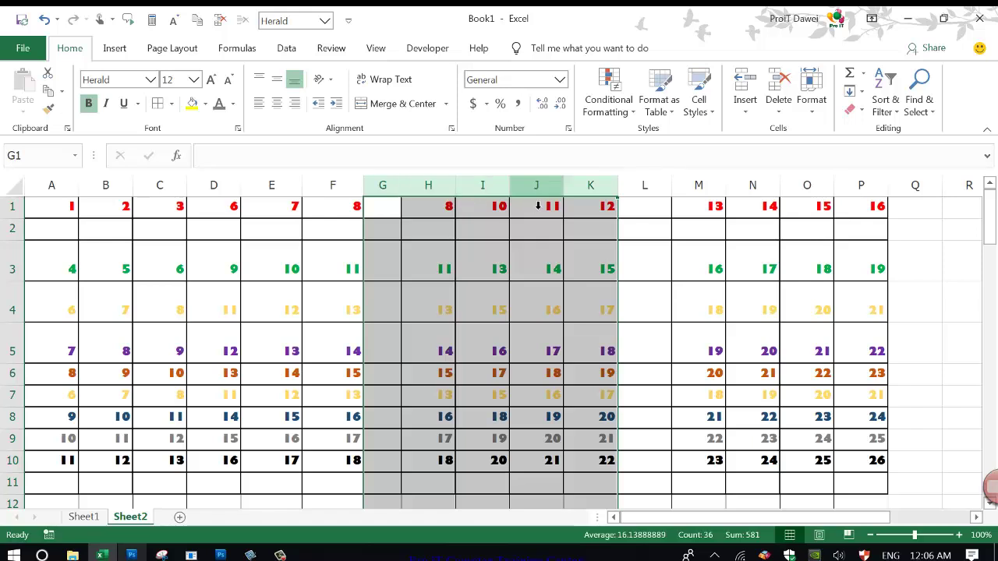
left_click(490, 258)
left_click(251, 555)
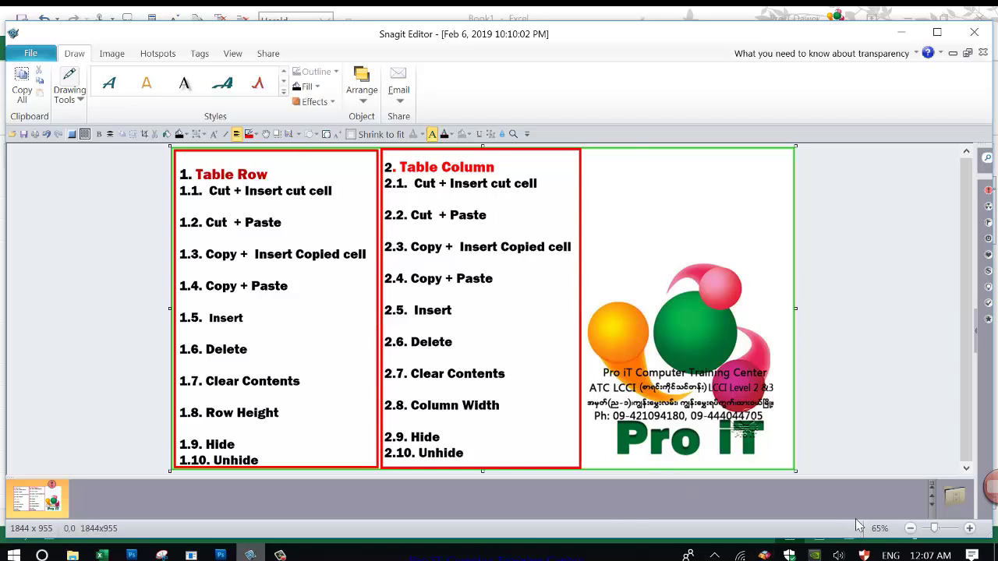
left_click(280, 555)
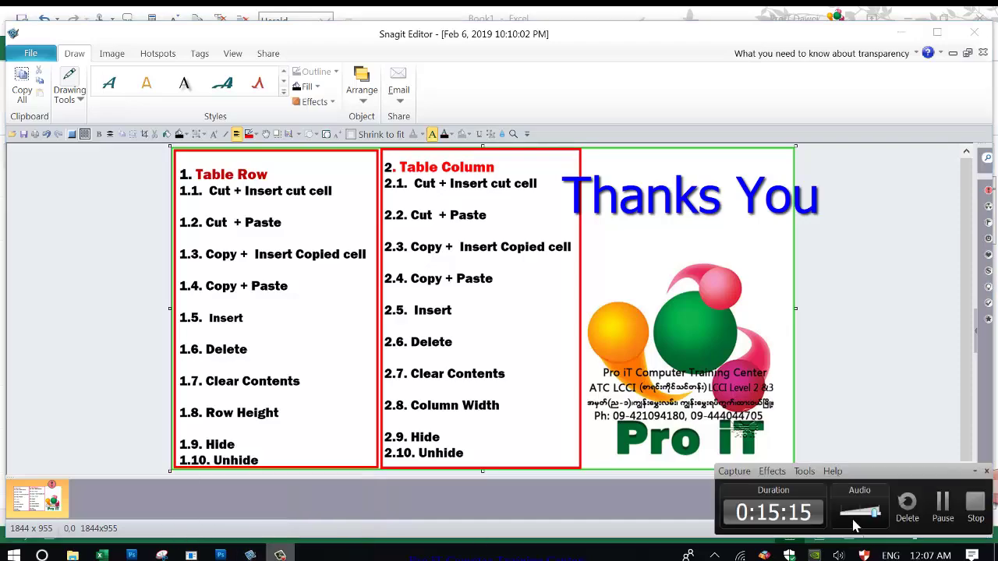